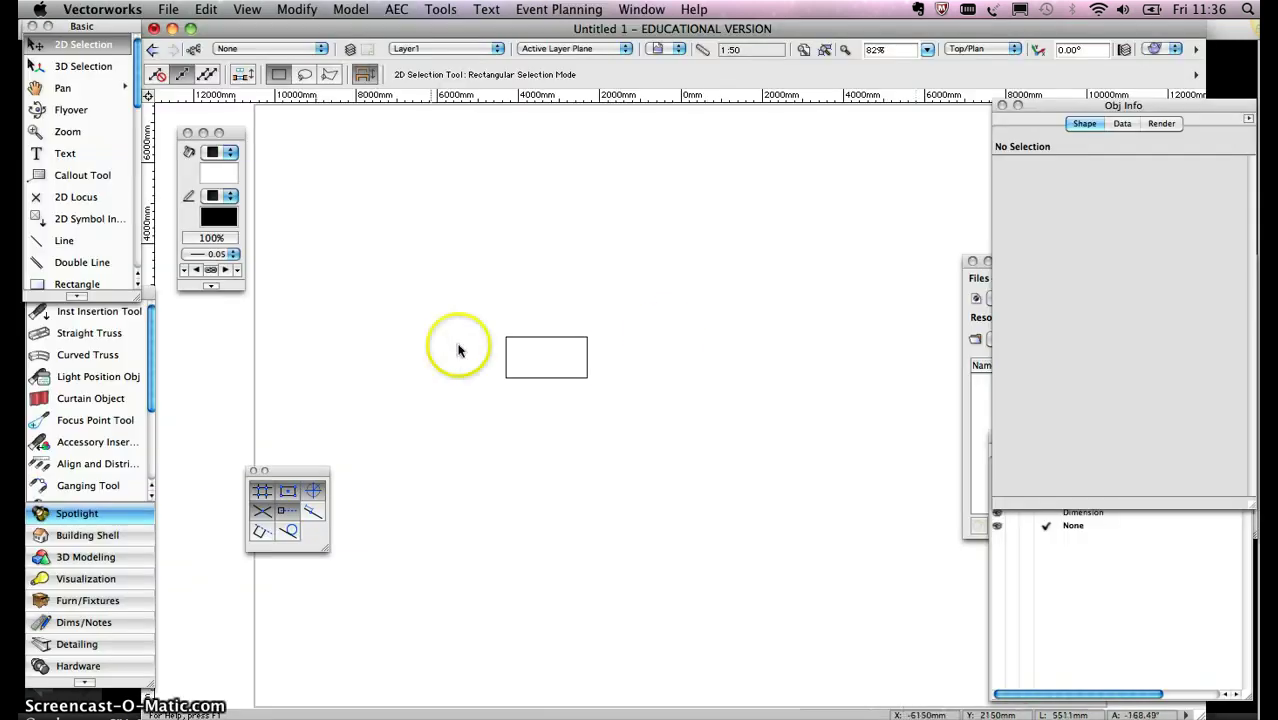
- Delete the old rectangle and draw a new 2000 × 1000 mm rectangle
{"action": "left_click_drag", "start_coordinate": [456, 305], "coordinate": [670, 428]}
{"action": "key", "text": "BackSpace"}
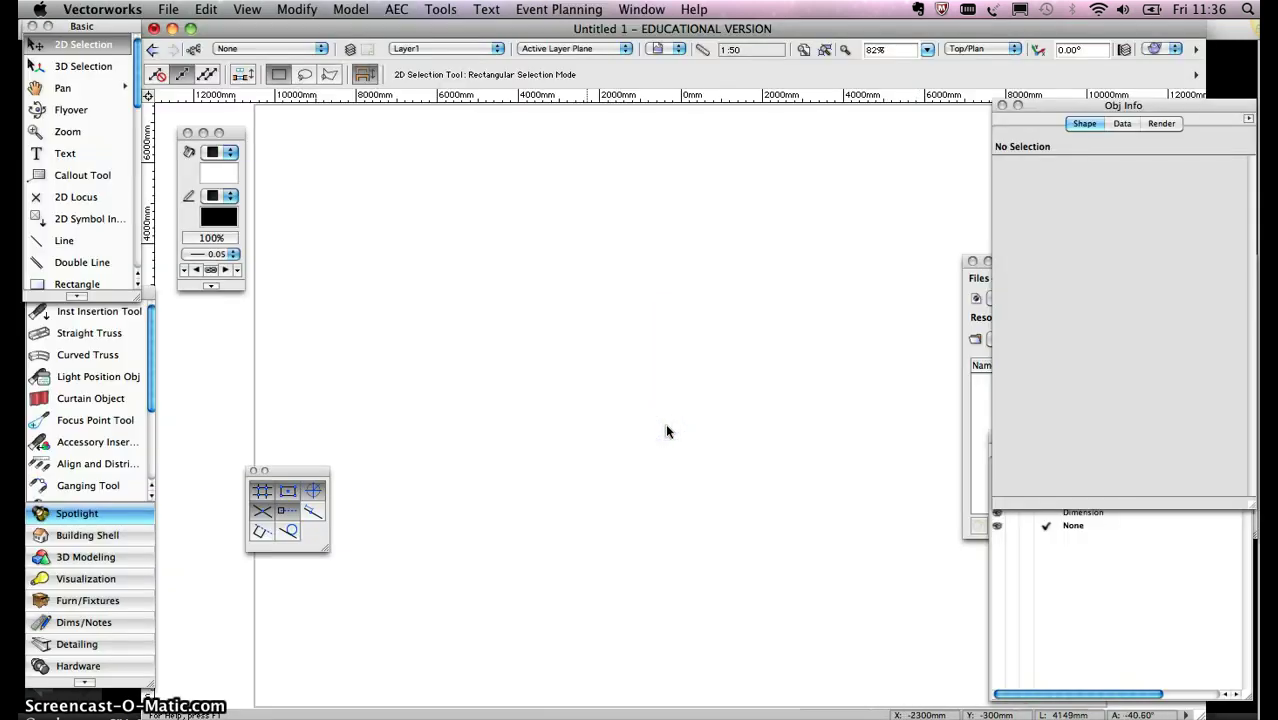
{"action": "scroll", "coordinate": [128, 100], "scroll_direction": "down", "scroll_amount": 3}
{"action": "left_click", "coordinate": [92, 197]}
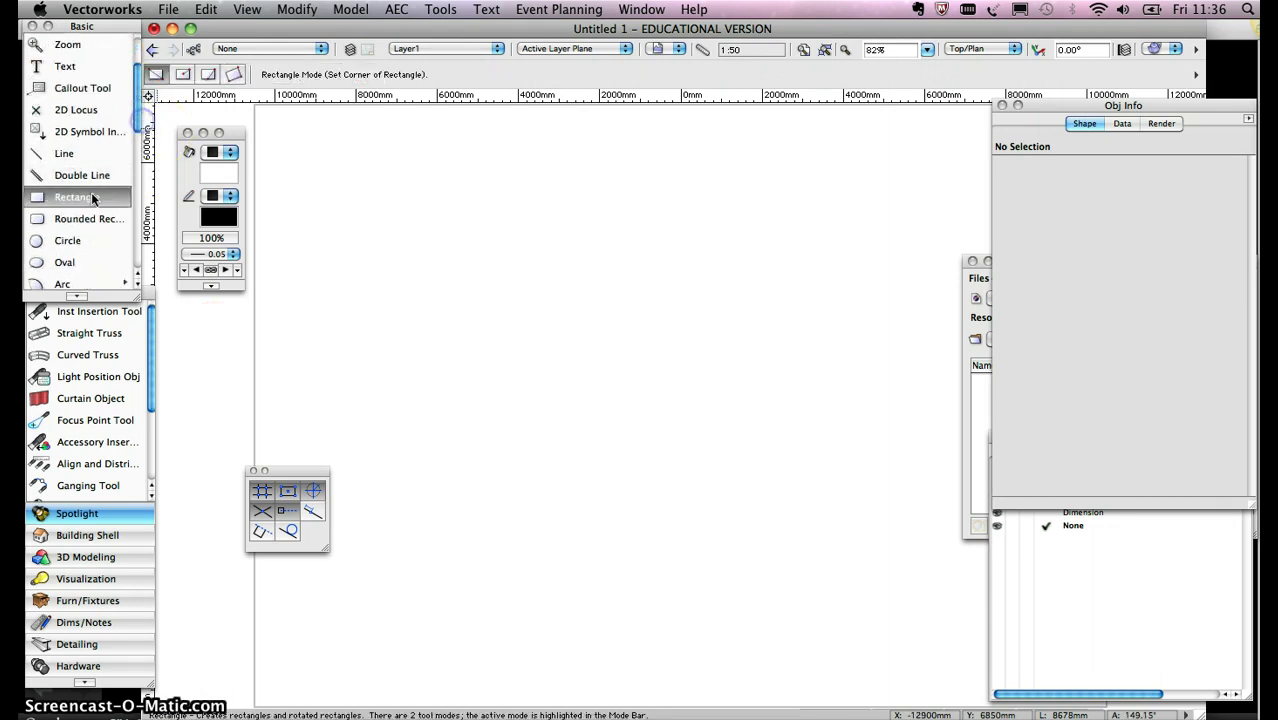
{"action": "left_click", "coordinate": [499, 239]}
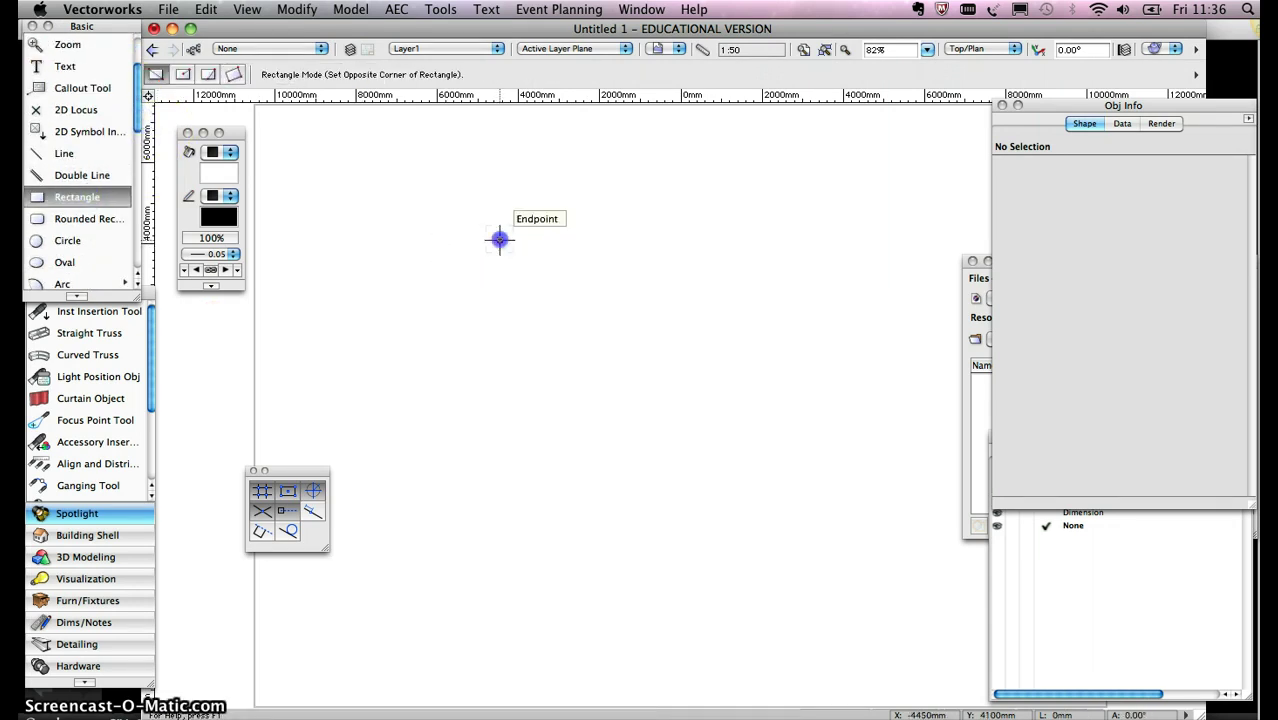
{"action": "left_click", "coordinate": [704, 322]}
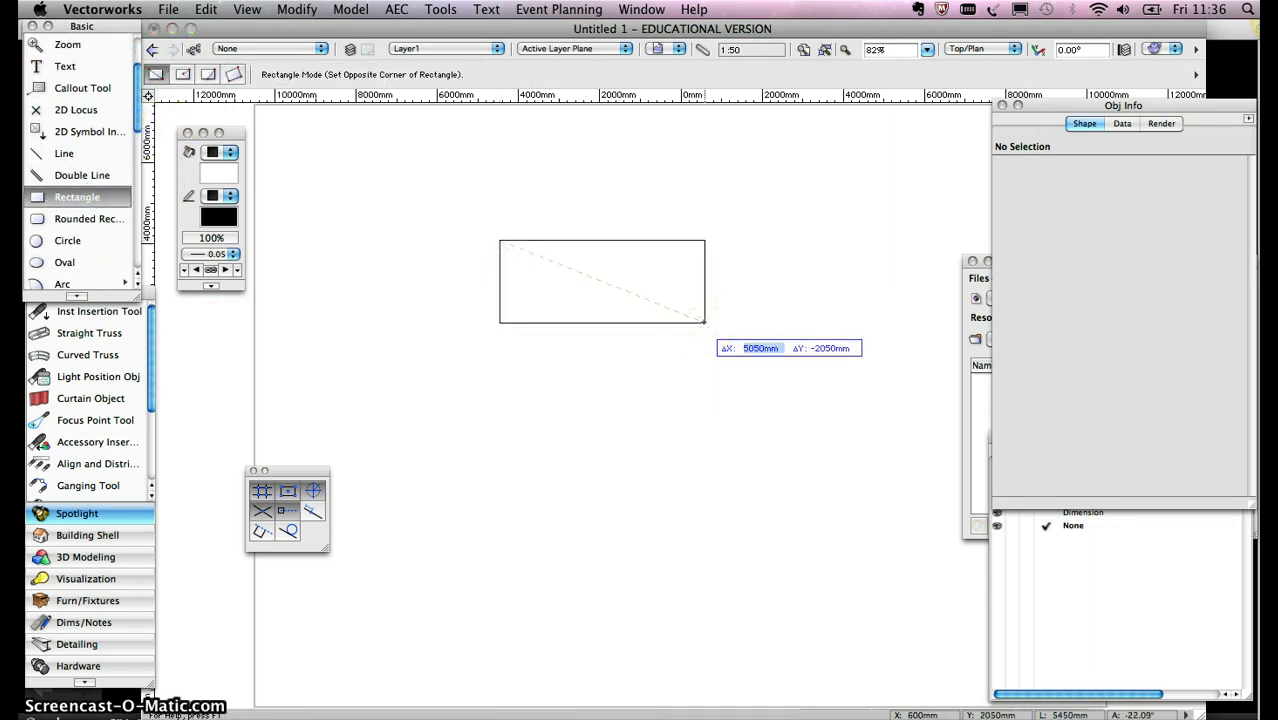
{"action": "type", "text": "2m"}
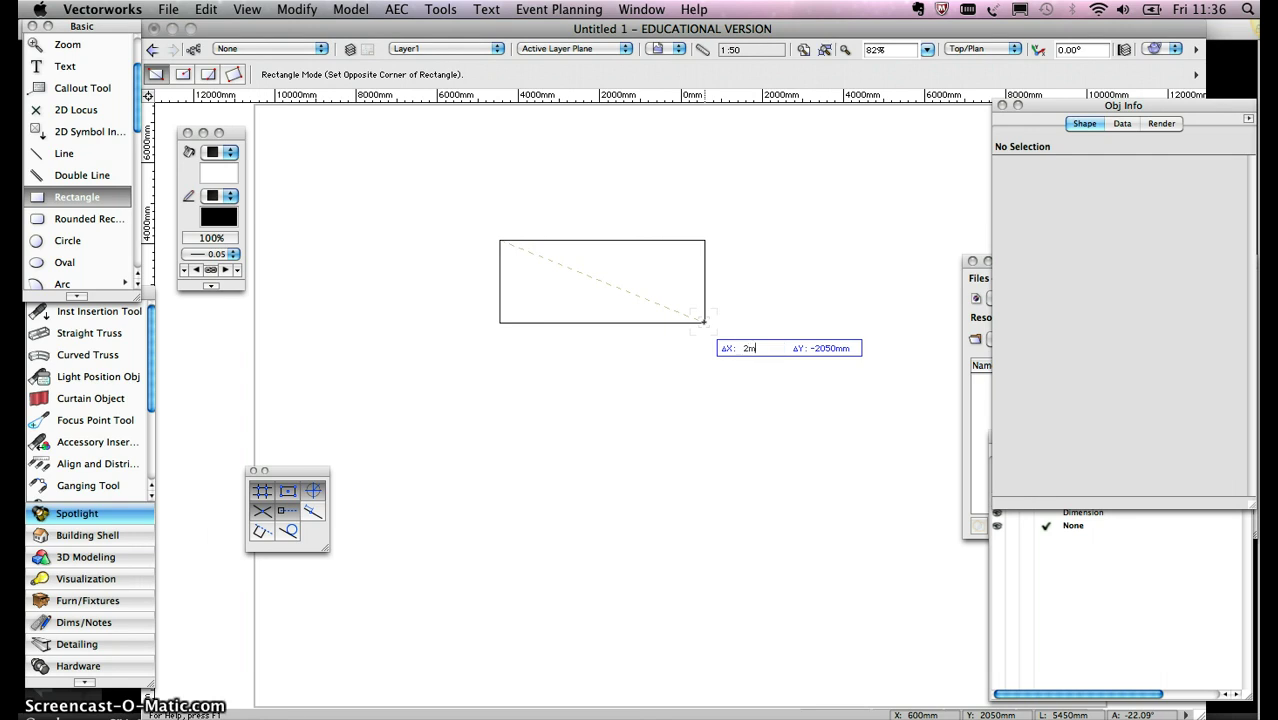
{"action": "key", "text": "Return"}
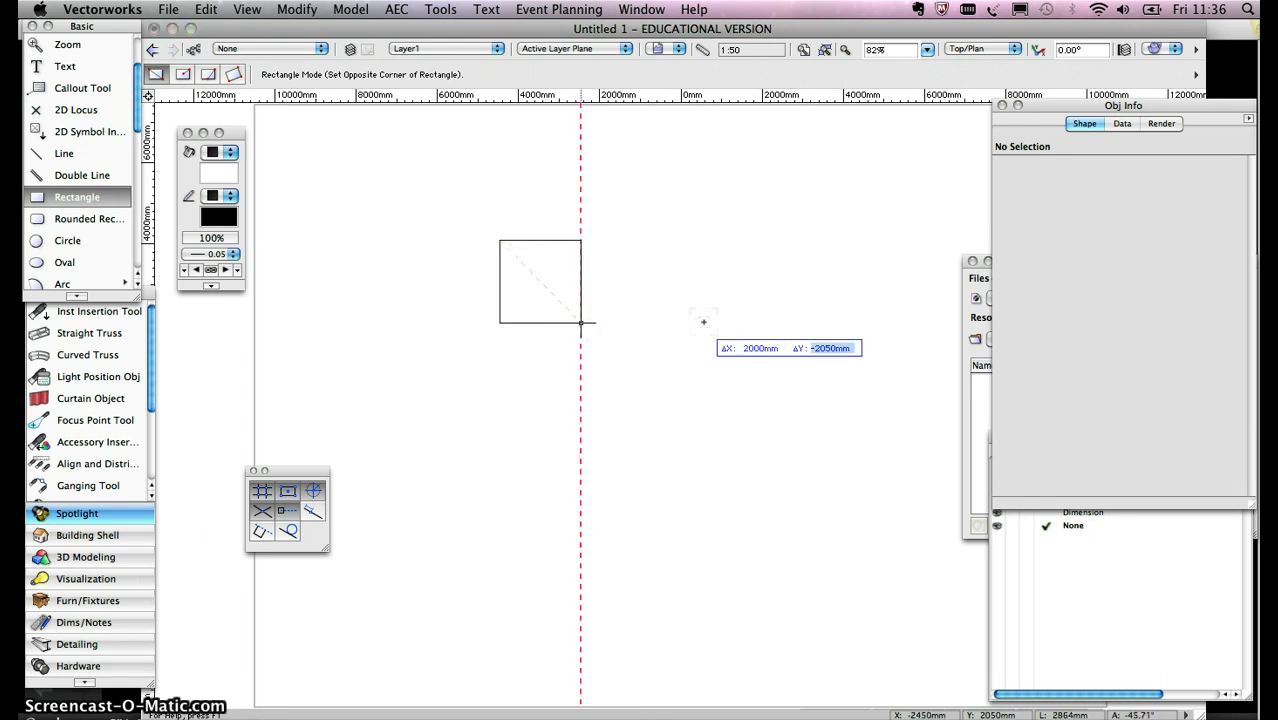
{"action": "type", "text": "1m"}
{"action": "key", "text": "Return"}
- Move the new rectangle down toward the middle of the drawing
{"action": "key", "text": "x"}
{"action": "left_click", "coordinate": [551, 215]}
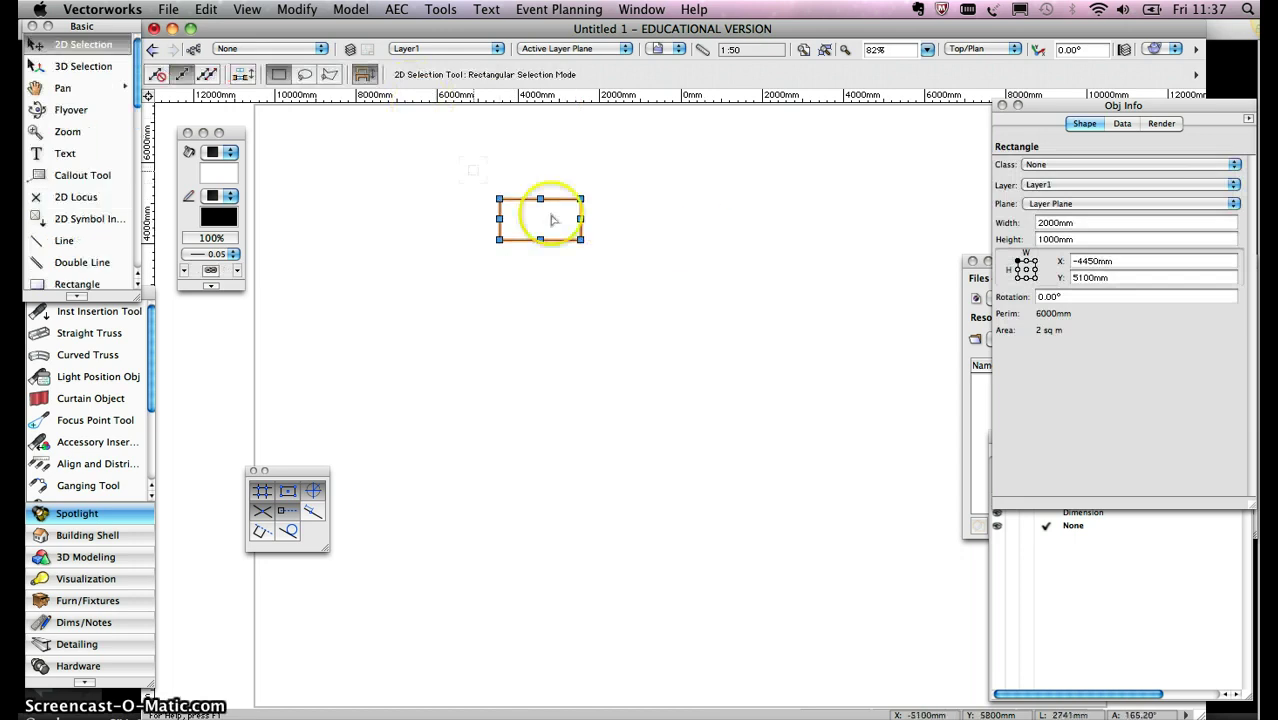
{"action": "left_click_drag", "start_coordinate": [578, 240], "coordinate": [651, 375]}
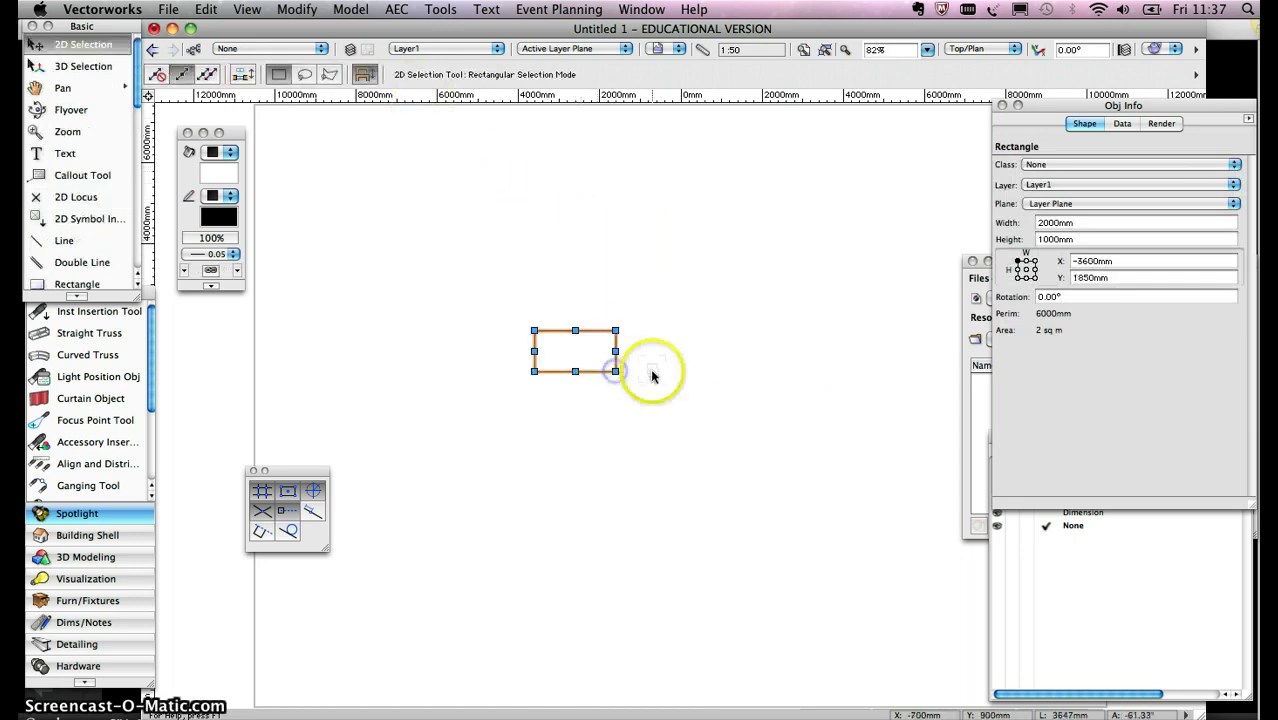
{"action": "left_click", "coordinate": [651, 375]}
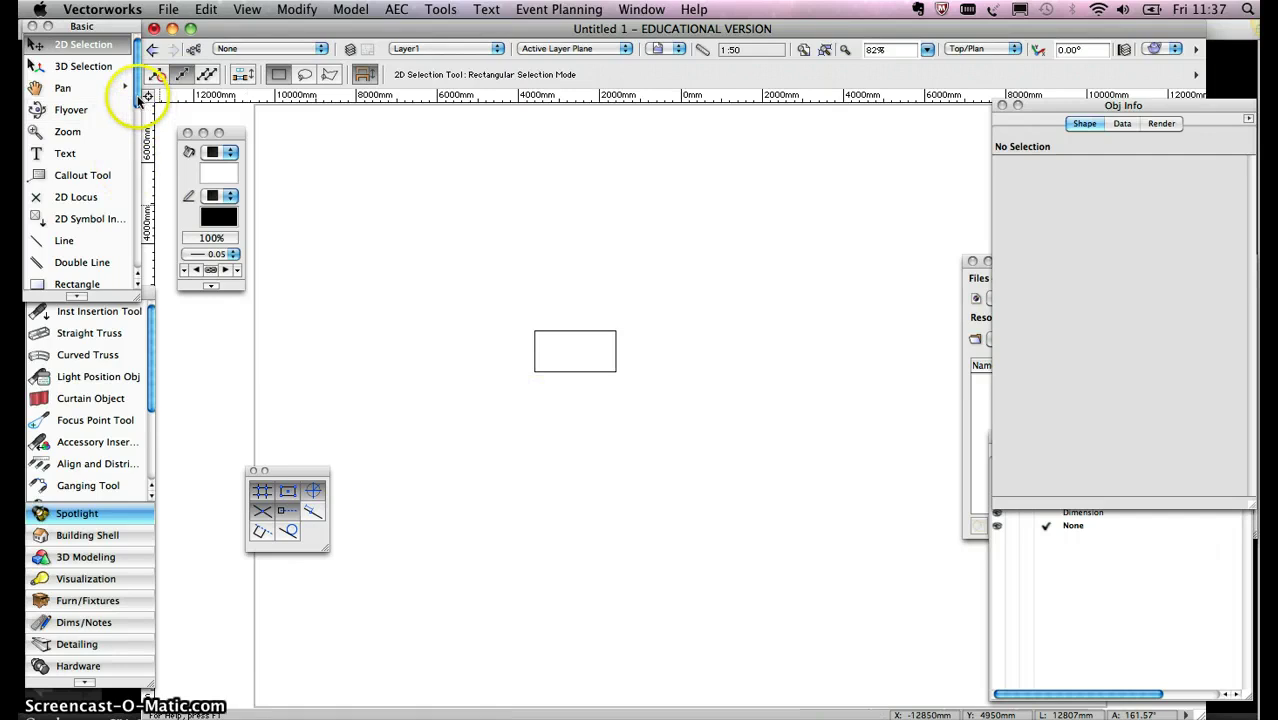
- Draw a closed five-sided line outline from the rectangle's right-hand corners
{"action": "scroll", "coordinate": [135, 112], "scroll_direction": "down", "scroll_amount": 5}
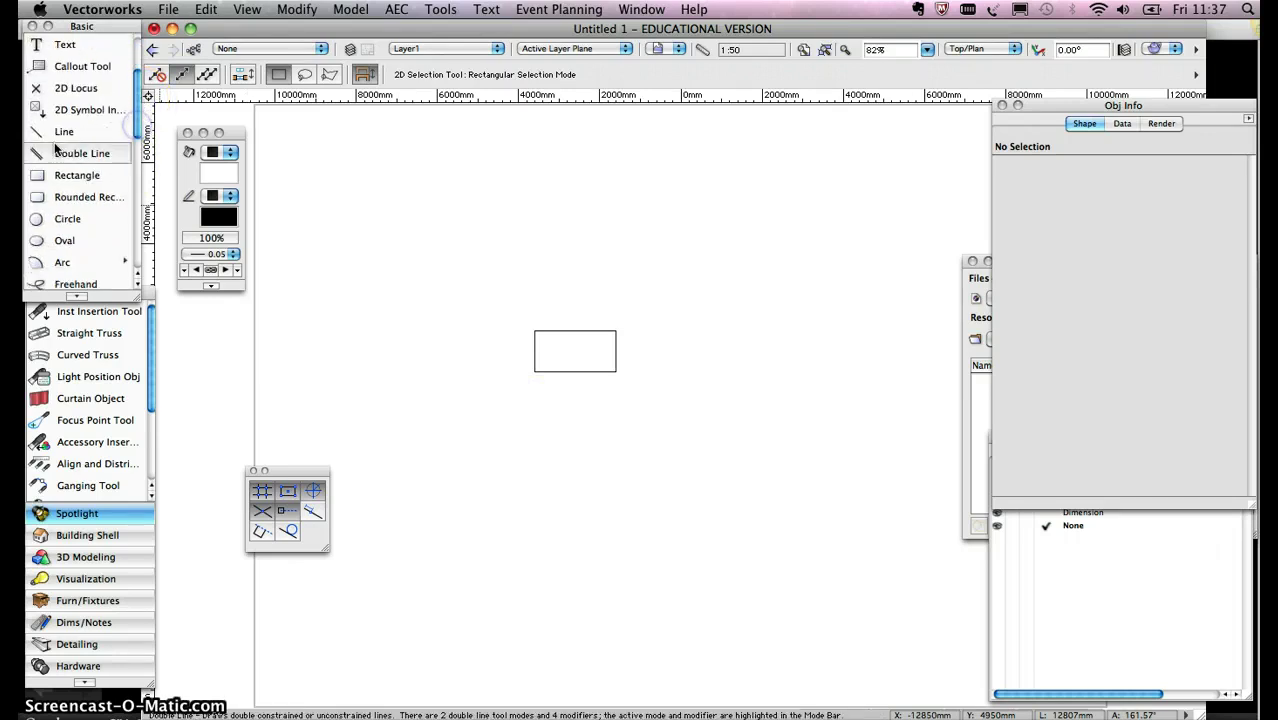
{"action": "left_click", "coordinate": [58, 131]}
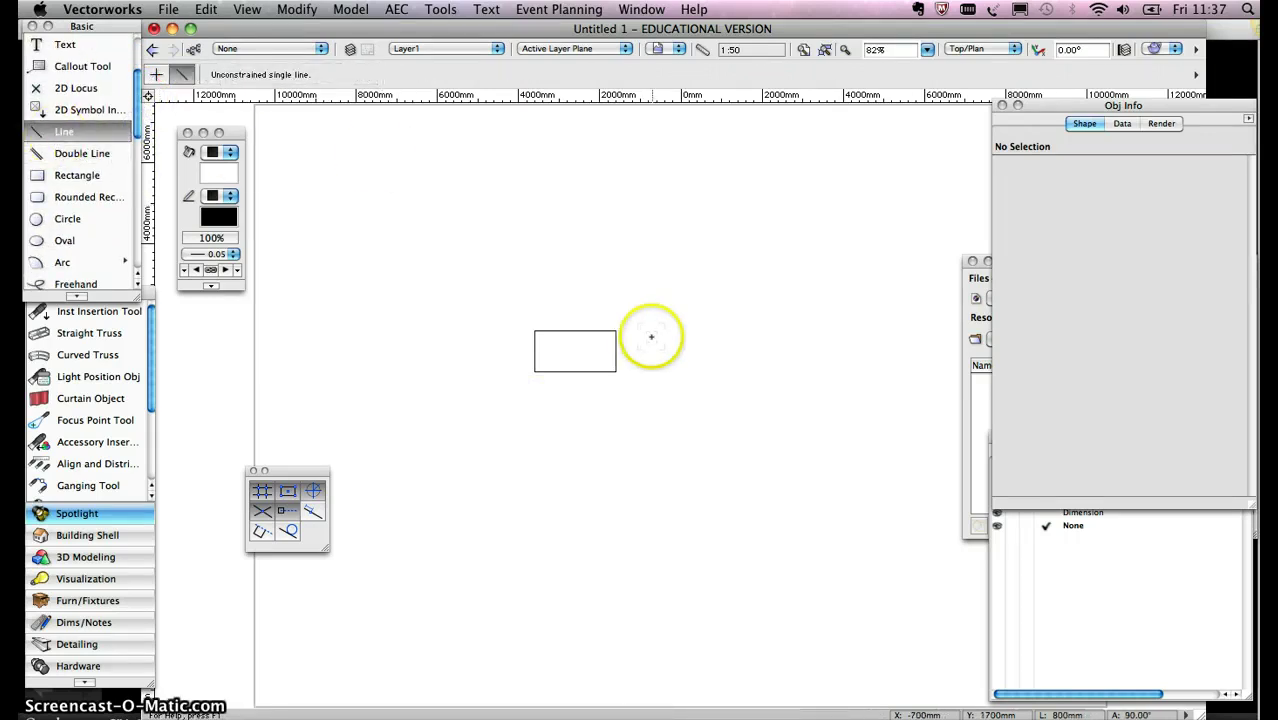
{"action": "left_click", "coordinate": [617, 332]}
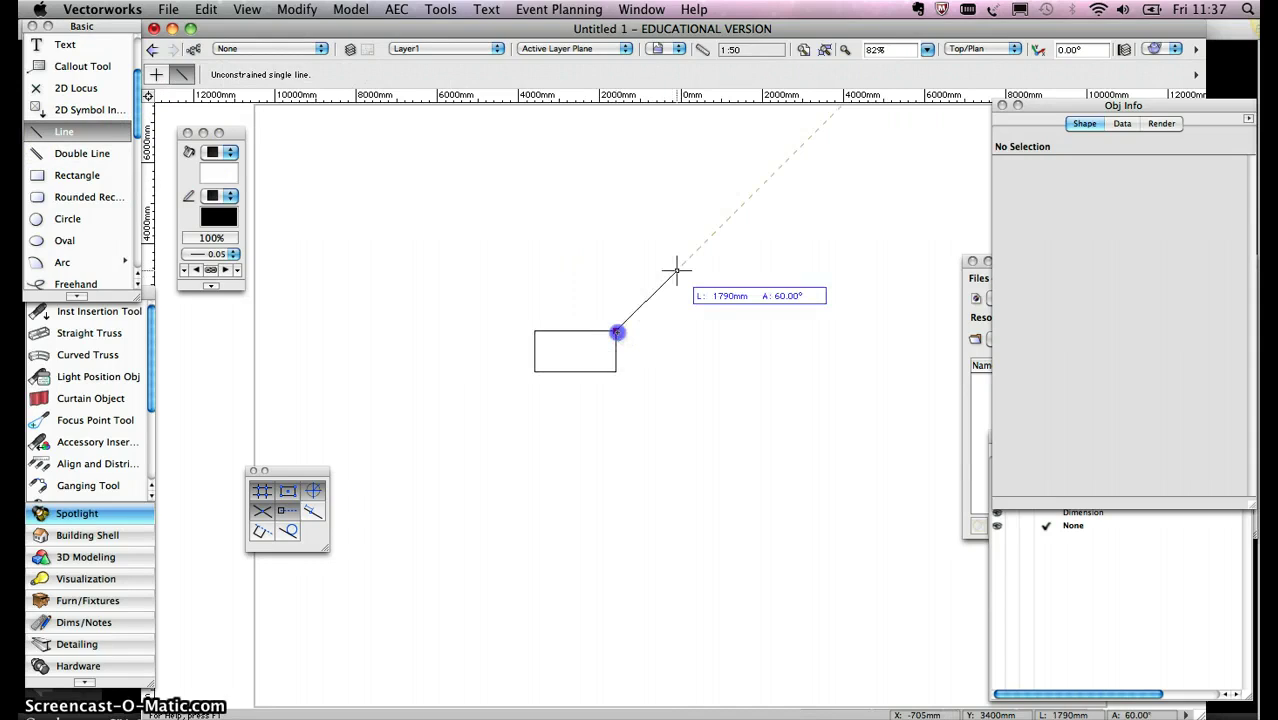
{"action": "left_click", "coordinate": [705, 291]}
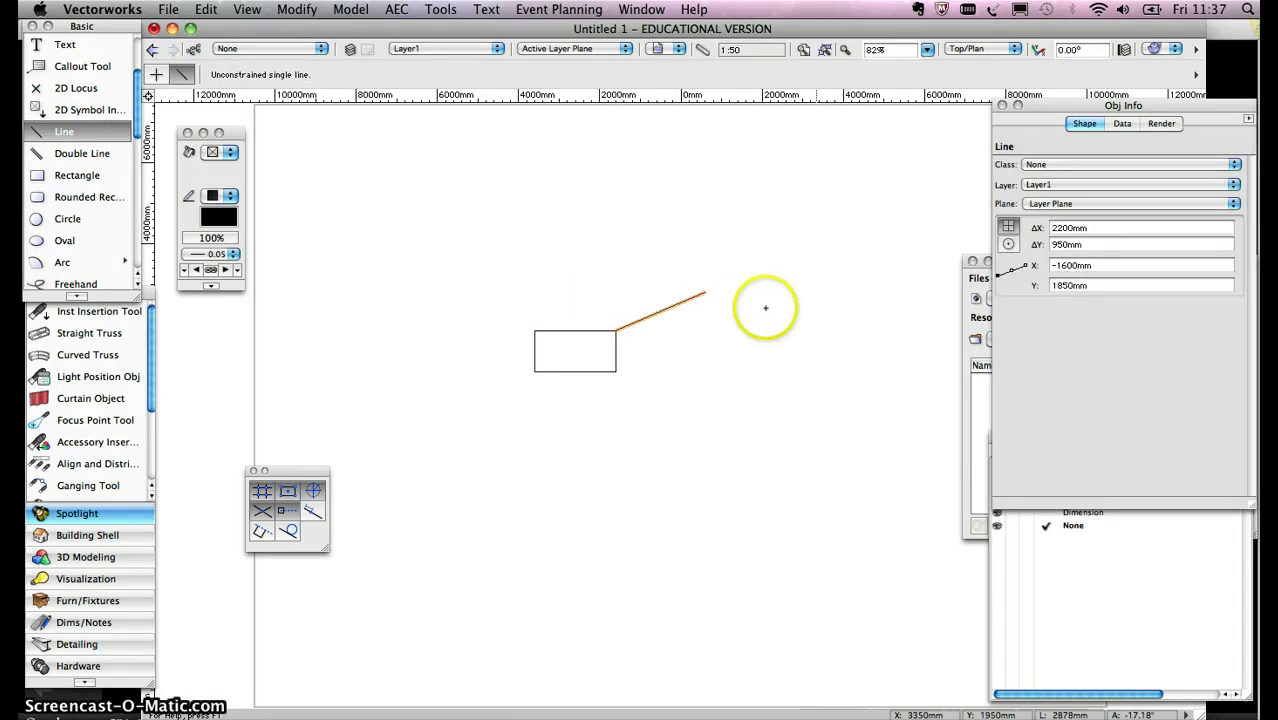
{"action": "left_click", "coordinate": [705, 292]}
{"action": "left_click", "coordinate": [812, 367]}
{"action": "left_click", "coordinate": [812, 367]}
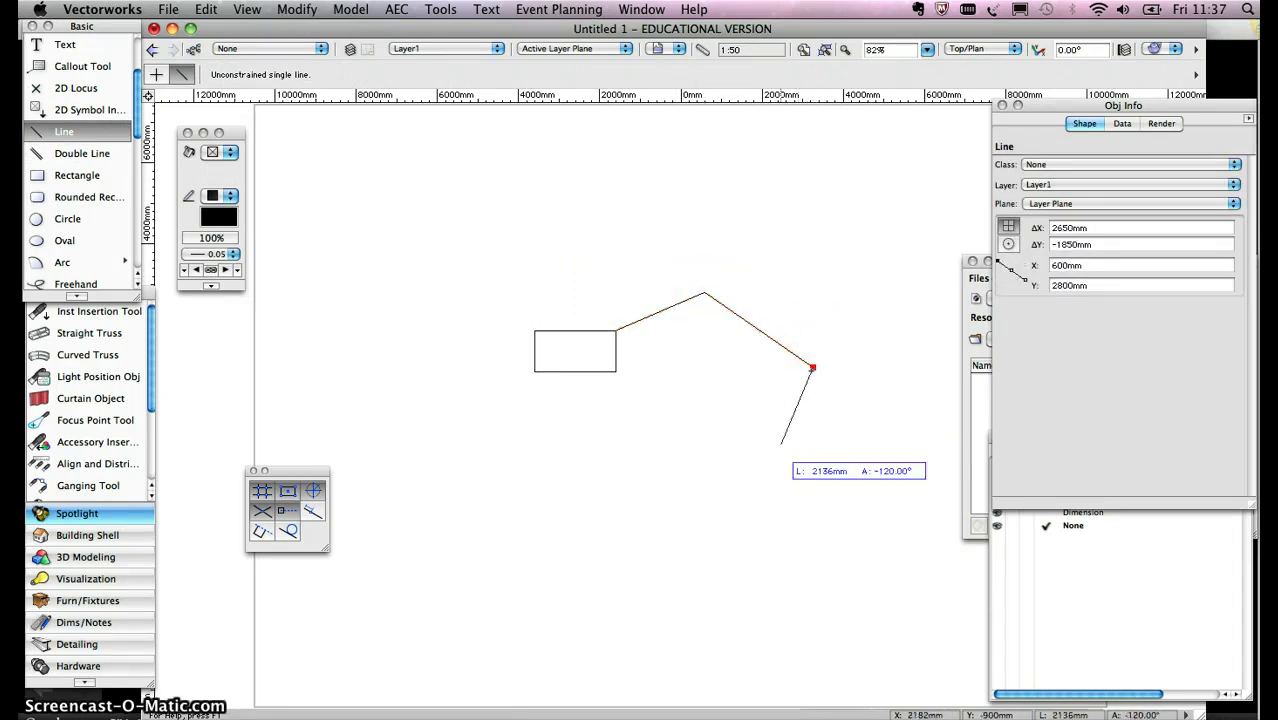
{"action": "left_click", "coordinate": [748, 459]}
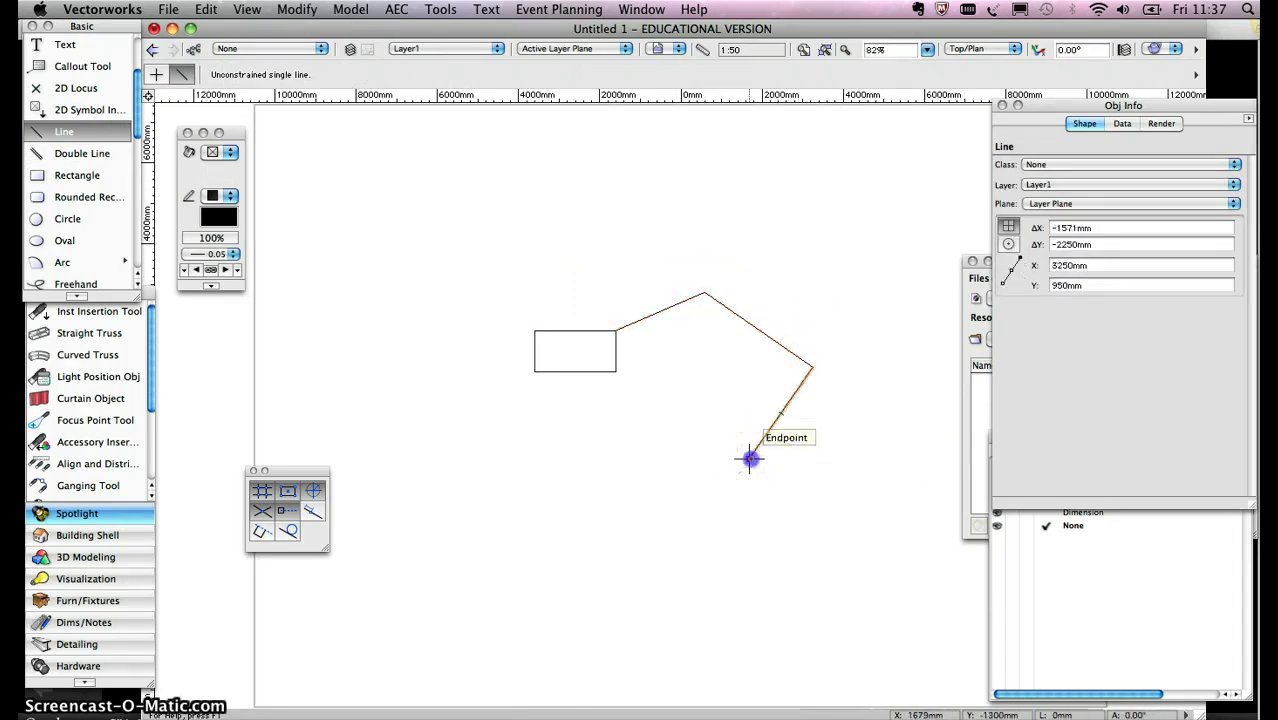
{"action": "left_click", "coordinate": [664, 459]}
{"action": "left_click", "coordinate": [664, 459]}
{"action": "left_click", "coordinate": [616, 371]}
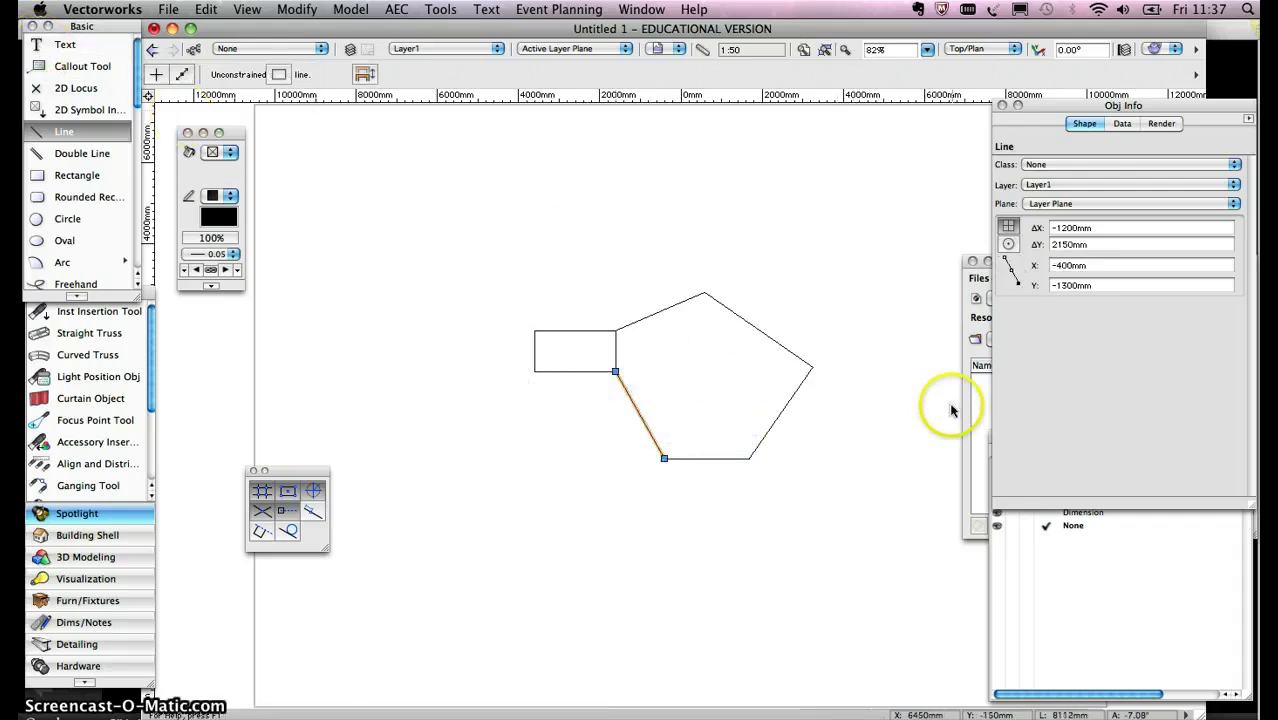
- Marquee-select the outline's outer right edges and delete them
{"action": "key", "text": "x"}
{"action": "left_click_drag", "start_coordinate": [613, 262], "coordinate": [816, 540]}
{"action": "key", "text": "Delete"}
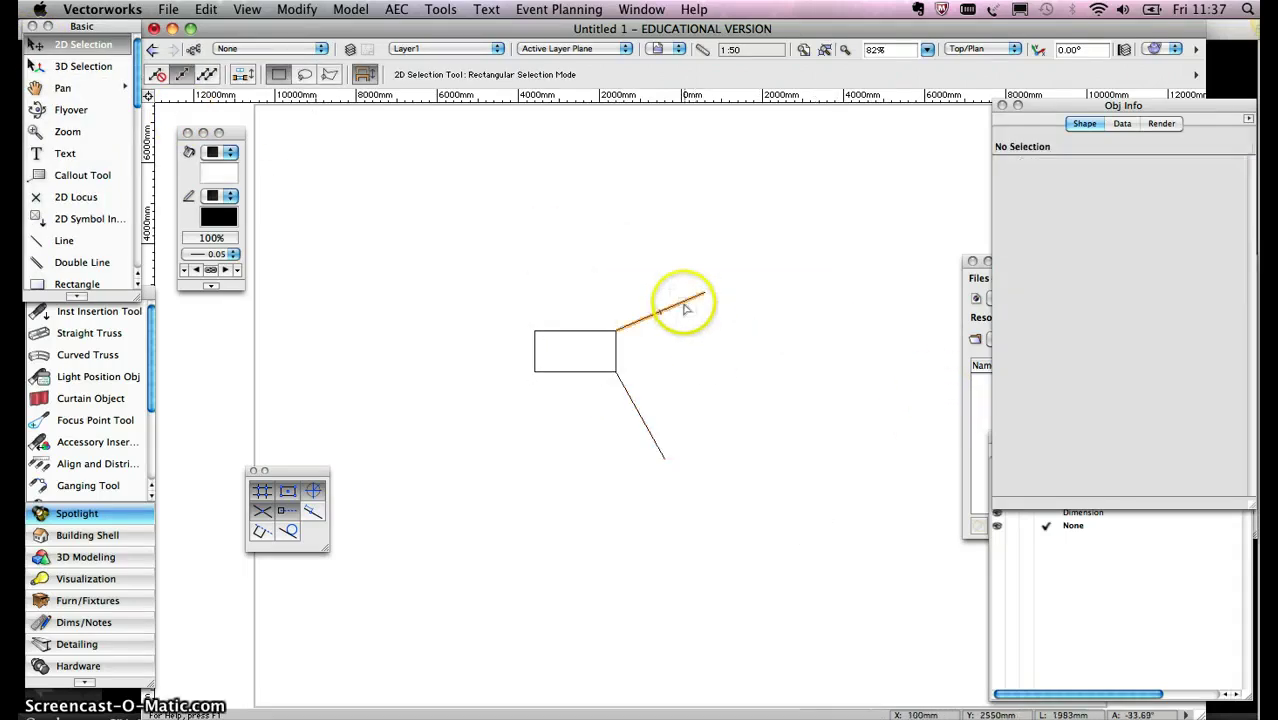
- Delete the two leftover lines at the rectangle's right side
{"action": "left_click", "coordinate": [684, 300]}
{"action": "key", "text": "Delete"}
{"action": "left_click", "coordinate": [643, 421]}
{"action": "key", "text": "Delete"}
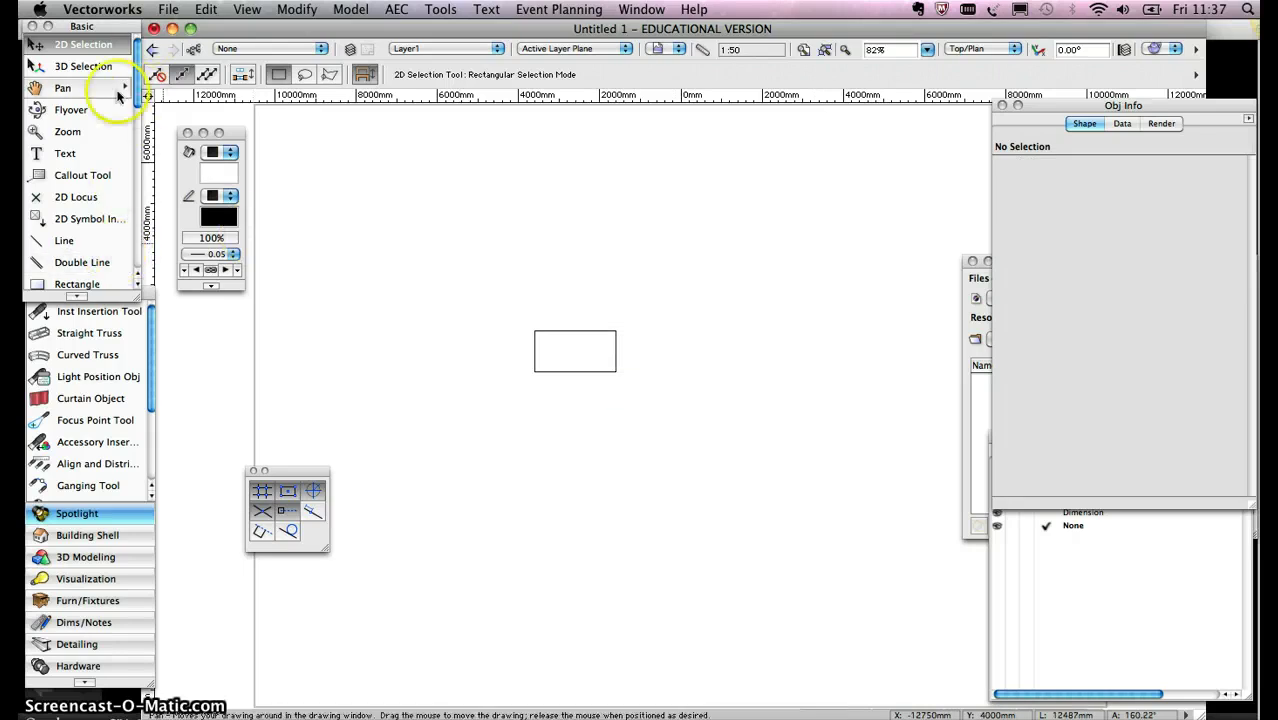
- Try the Circle tool's Circle by Radius mode, then choose the Double Line tool
{"action": "left_click_drag", "start_coordinate": [137, 78], "coordinate": [137, 118]}
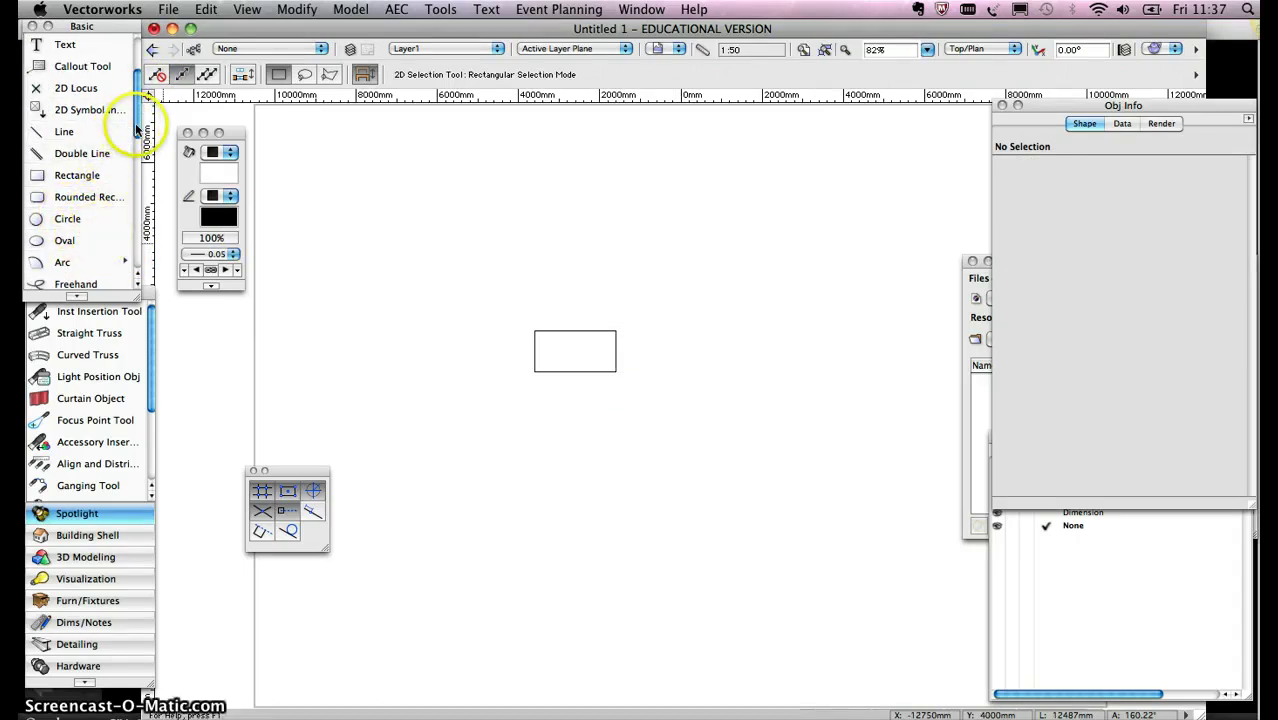
{"action": "left_click_drag", "start_coordinate": [137, 128], "coordinate": [137, 134]}
{"action": "left_click", "coordinate": [74, 175]}
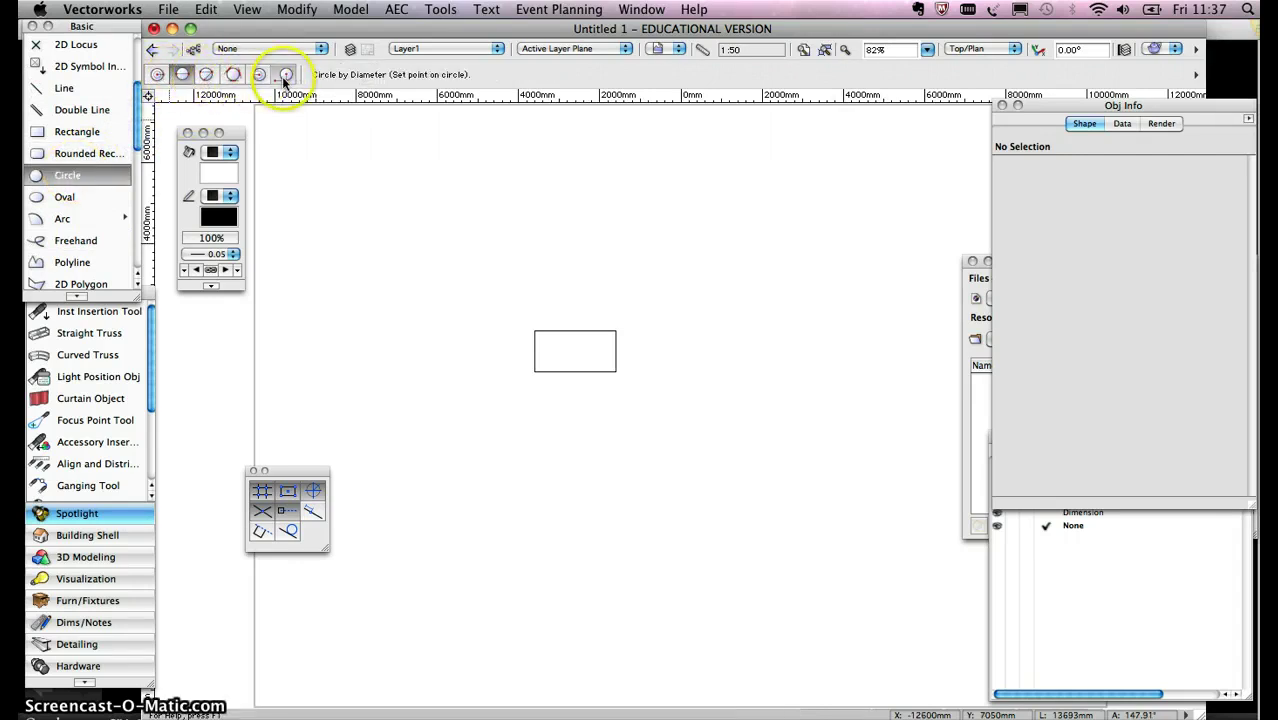
{"action": "left_click", "coordinate": [157, 74]}
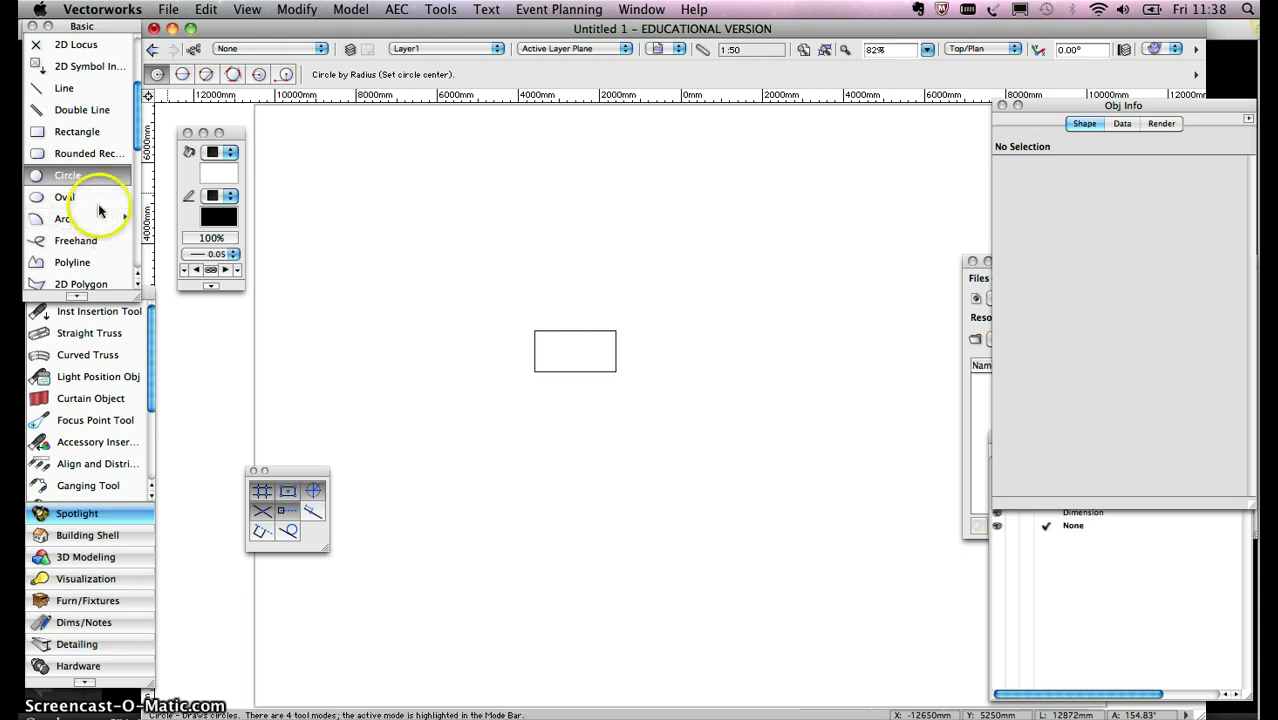
{"action": "left_click", "coordinate": [88, 111]}
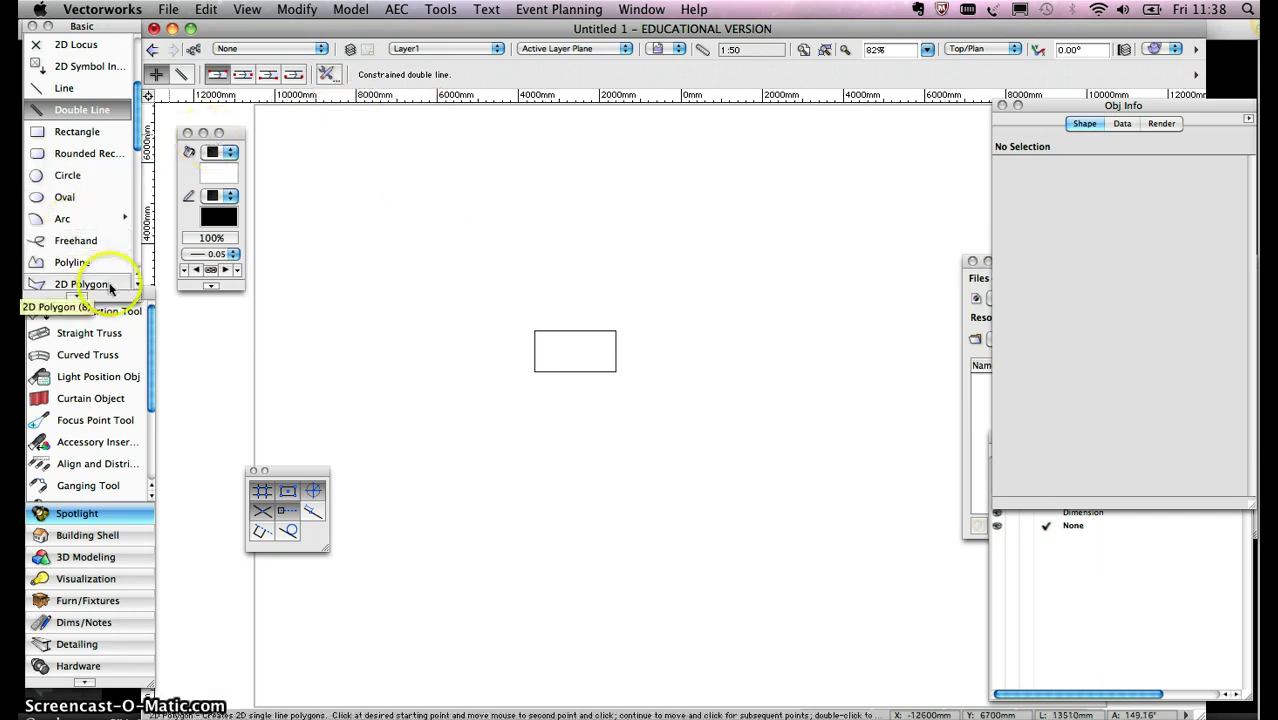
- Confirm the double line settings and draw a 6000 mm double line below the rectangle
{"action": "left_click", "coordinate": [327, 80]}
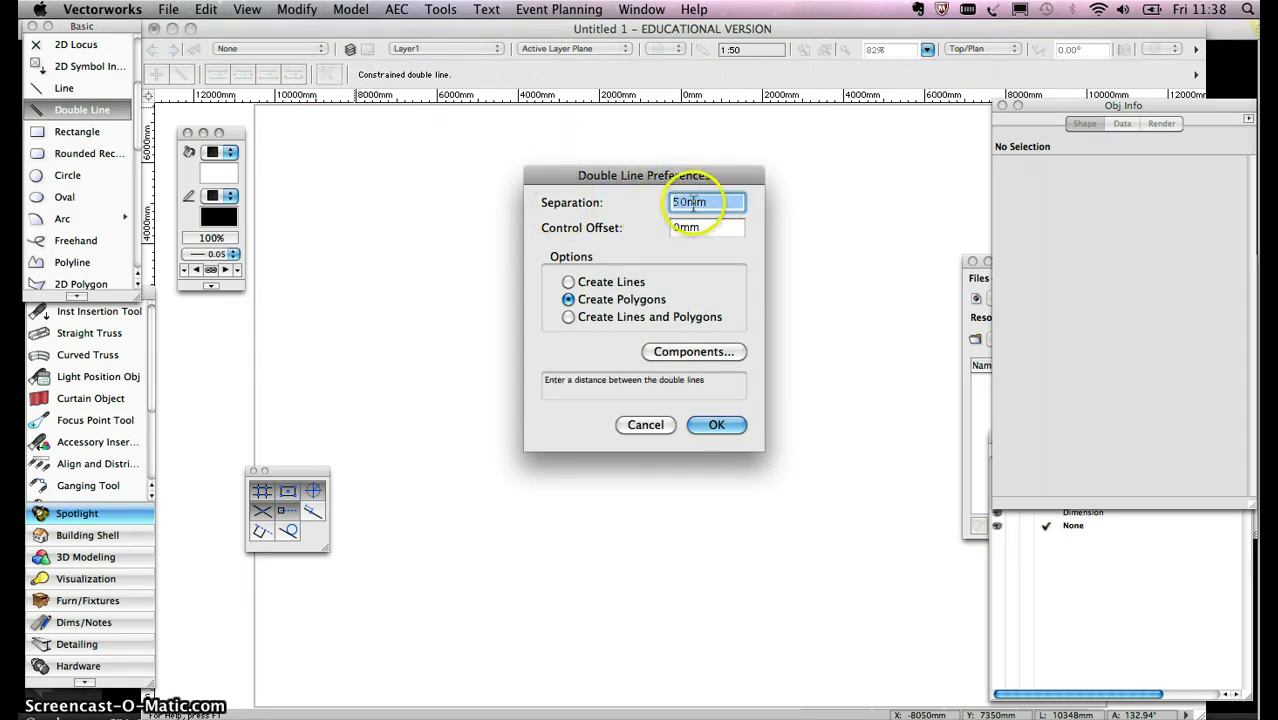
{"action": "left_click", "coordinate": [717, 425]}
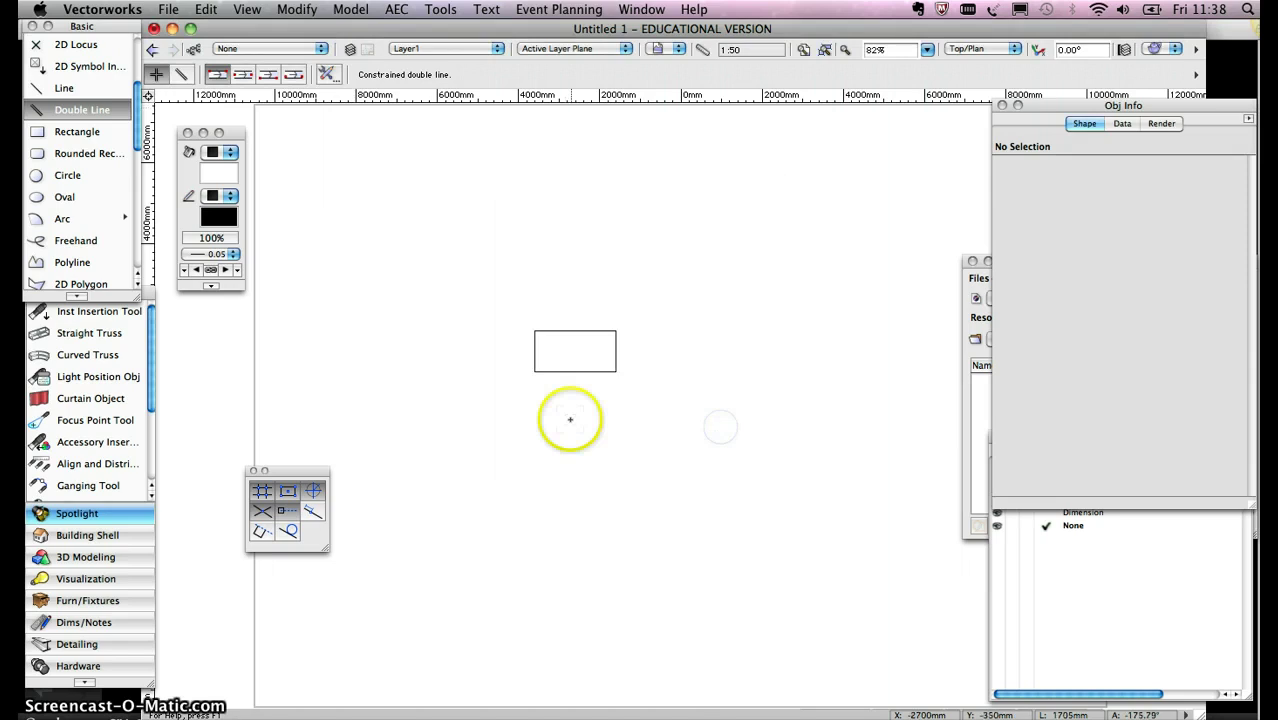
{"action": "left_click", "coordinate": [324, 75]}
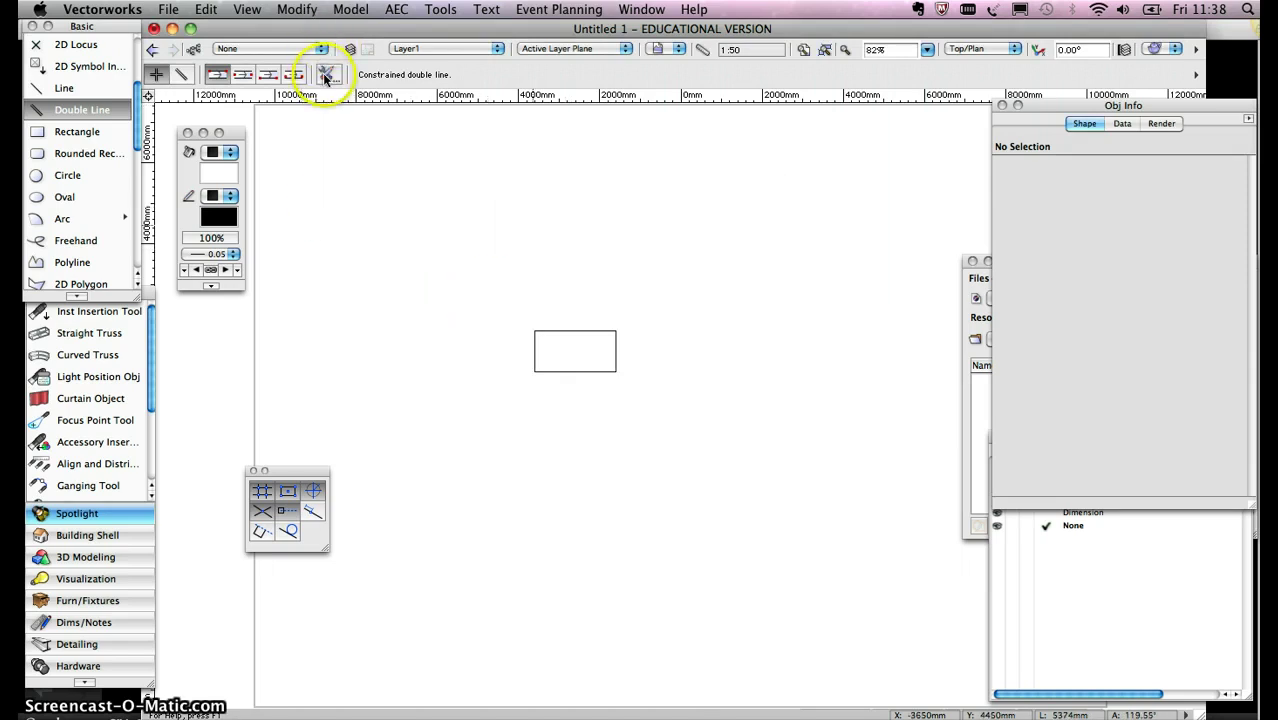
{"action": "left_click", "coordinate": [500, 440]}
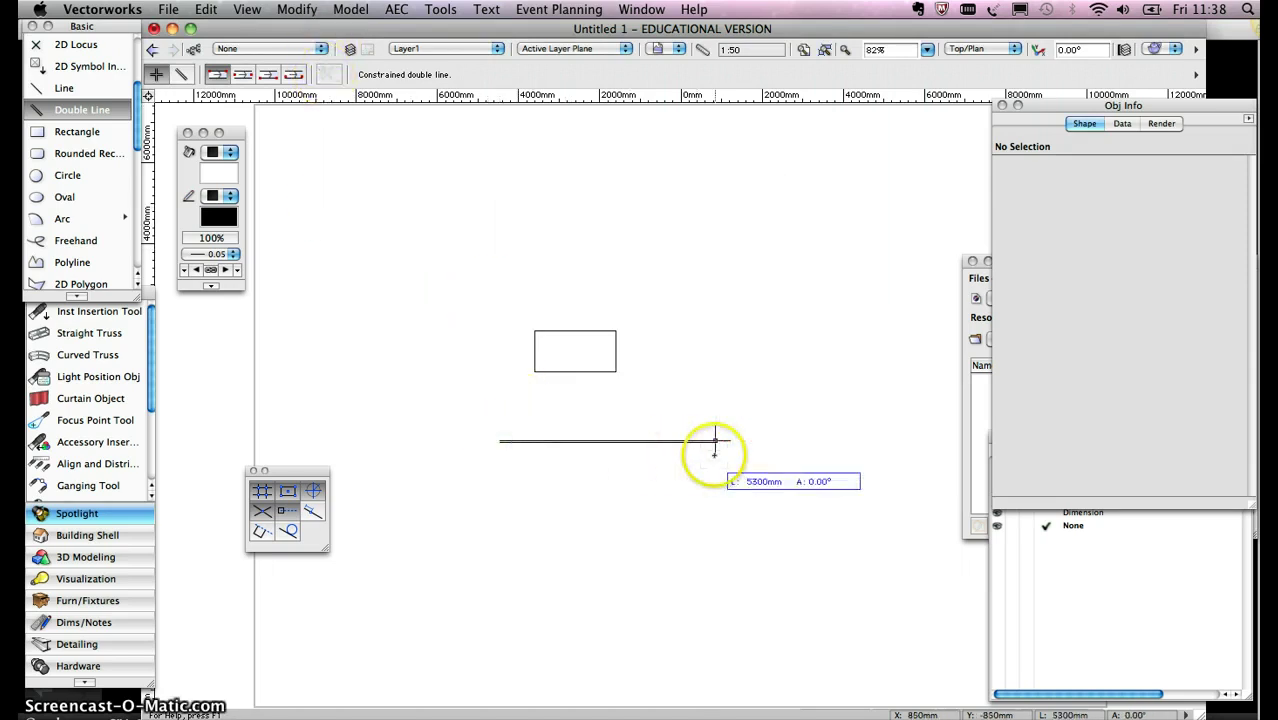
{"action": "key", "text": "Tab"}
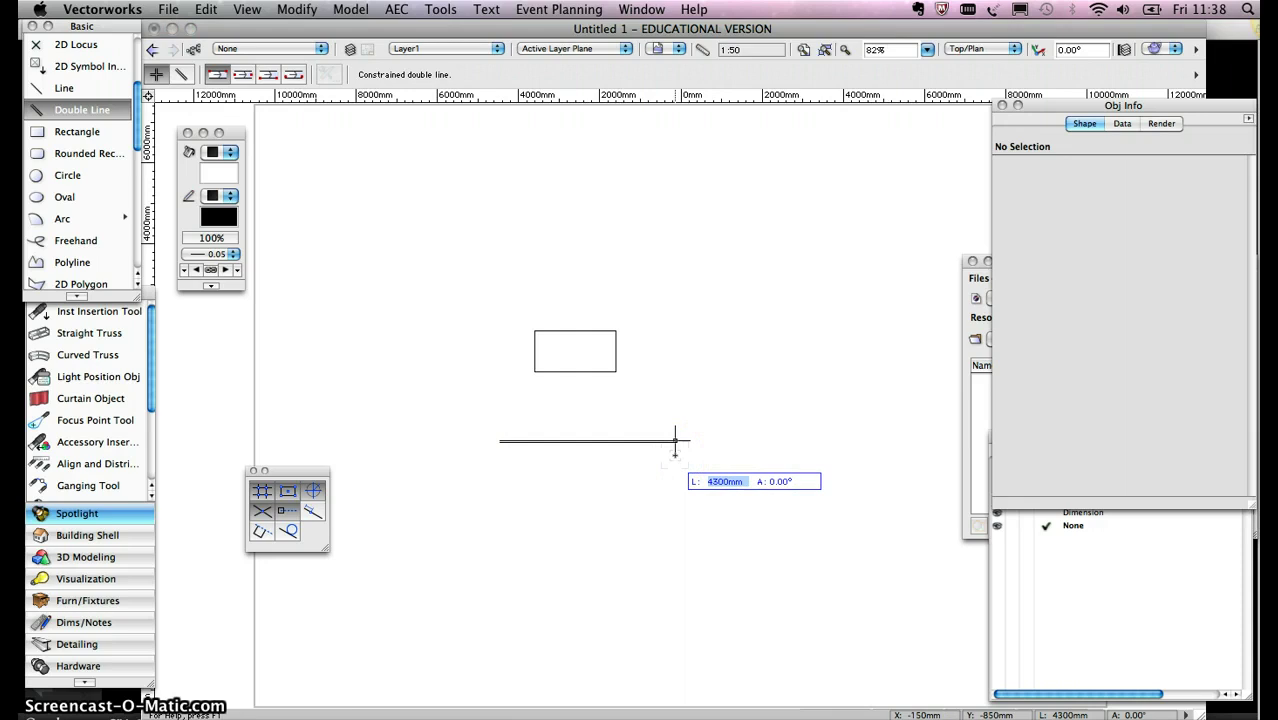
{"action": "type", "text": "6m"}
{"action": "key", "text": "Return"}
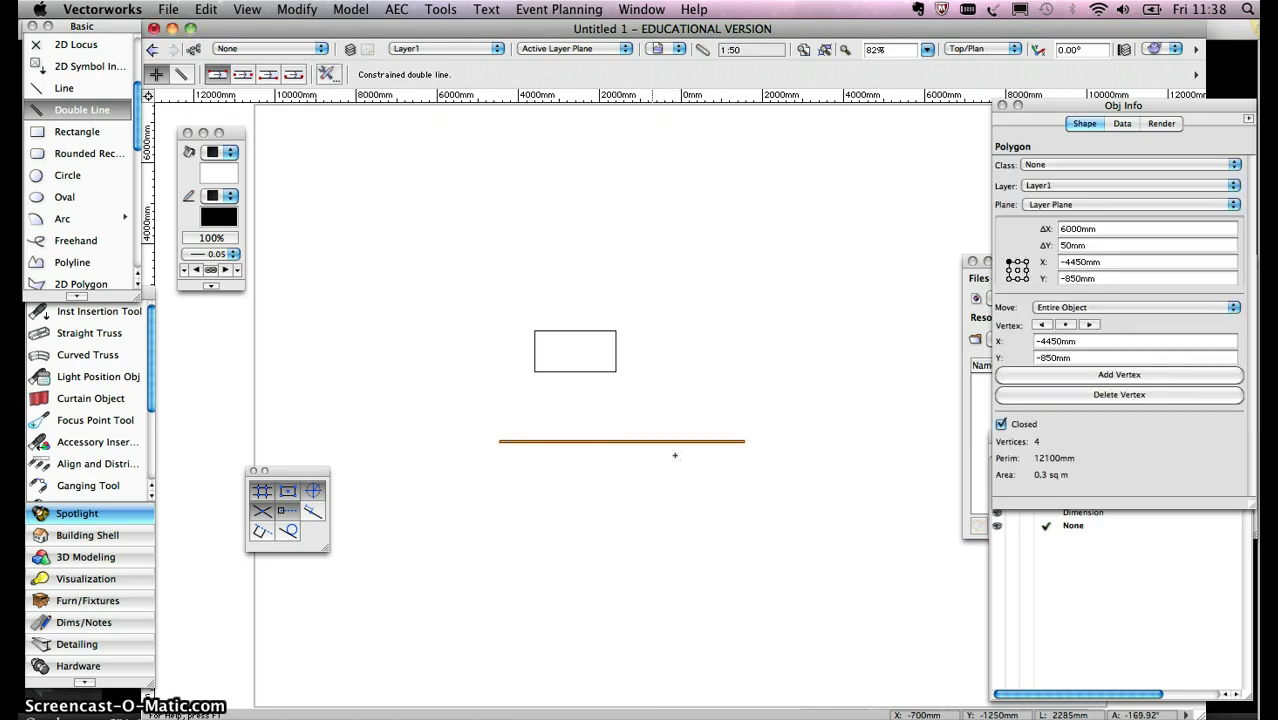
- Move the double line above the rectangle, adjust its position, then delete it
{"action": "key", "text": "x"}
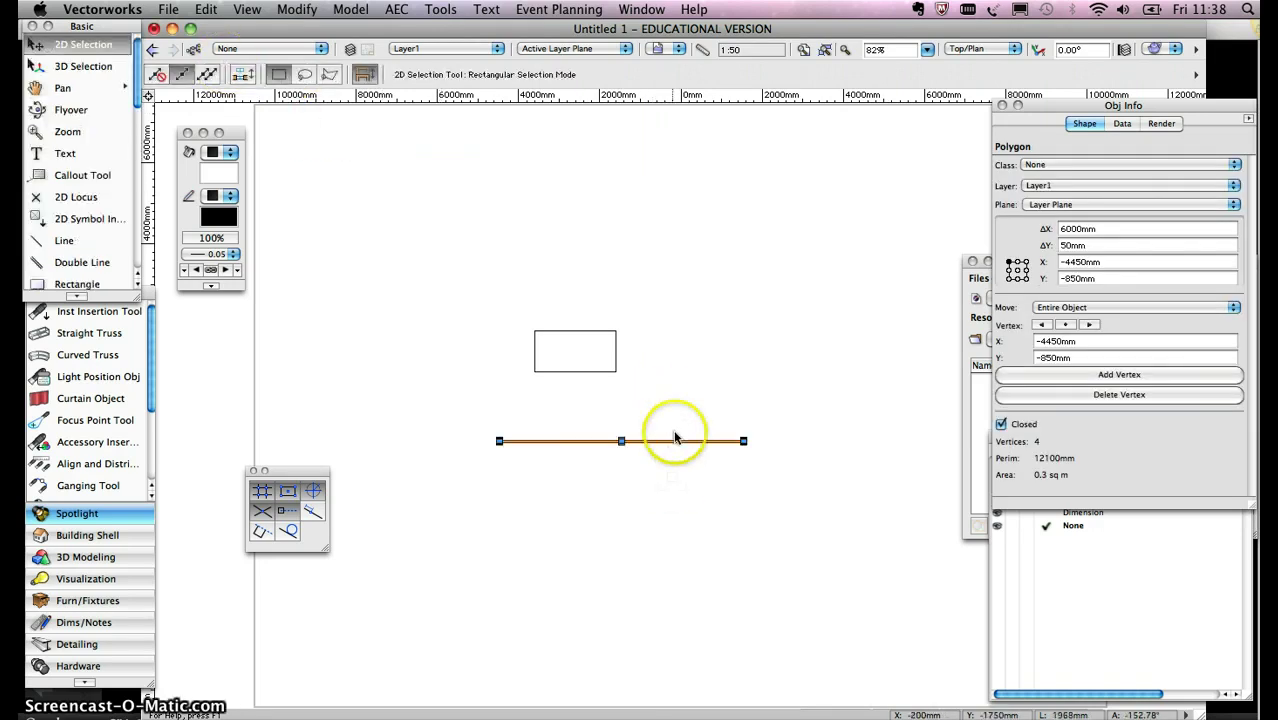
{"action": "left_click_drag", "start_coordinate": [673, 440], "coordinate": [670, 278]}
{"action": "left_click", "coordinate": [679, 322]}
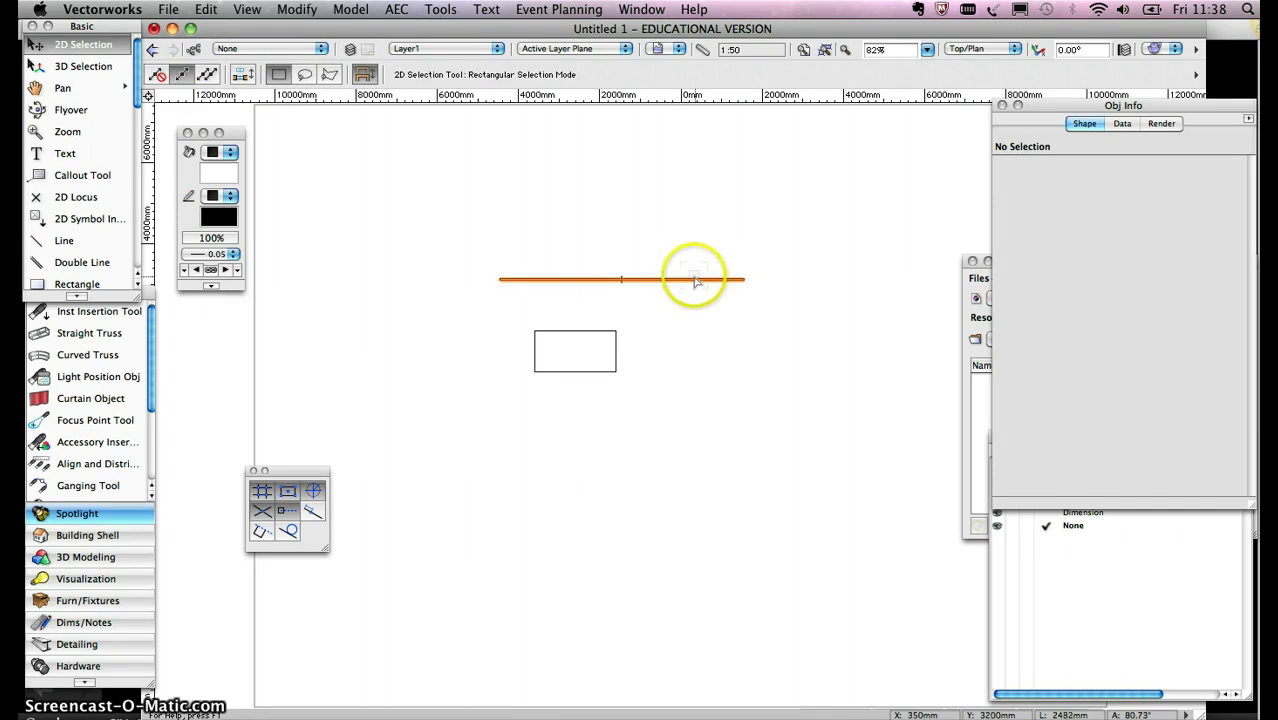
{"action": "mouse_move", "coordinate": [687, 288]}
{"action": "left_mouse_down"}
{"action": "mouse_move", "coordinate": [682, 317]}
{"action": "mouse_move", "coordinate": [663, 290]}
{"action": "left_mouse_up"}
{"action": "left_click", "coordinate": [679, 377]}
{"action": "key", "text": "BackSpace"}
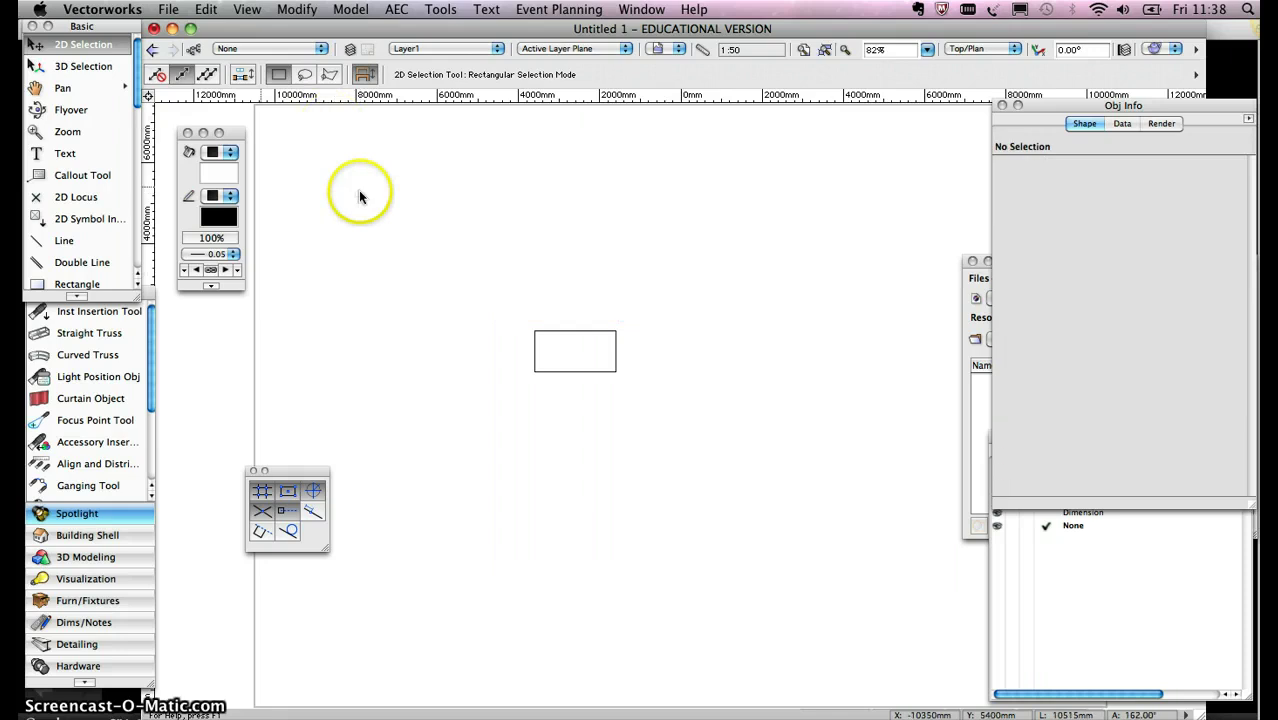
{"action": "left_click_drag", "start_coordinate": [131, 88], "coordinate": [137, 171]}
- Set the Regular Polygon tool's Number of Sides to 5
{"action": "left_click", "coordinate": [84, 198]}
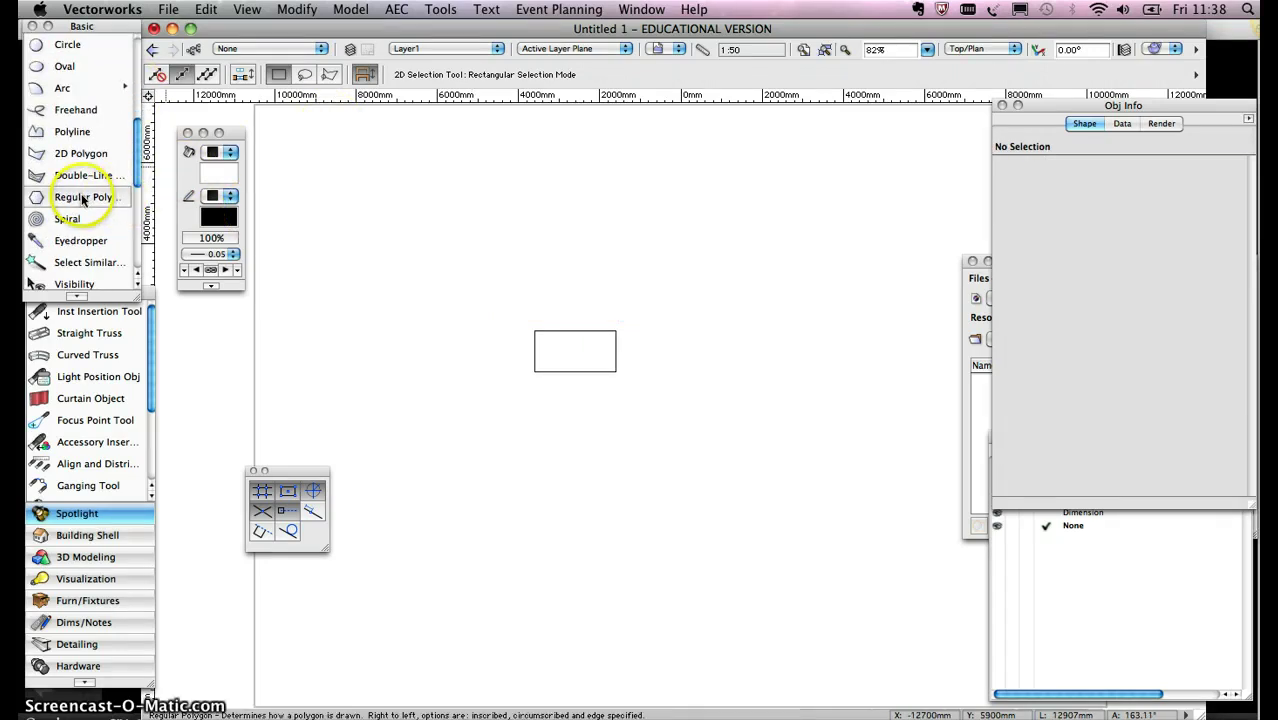
{"action": "left_click", "coordinate": [246, 77]}
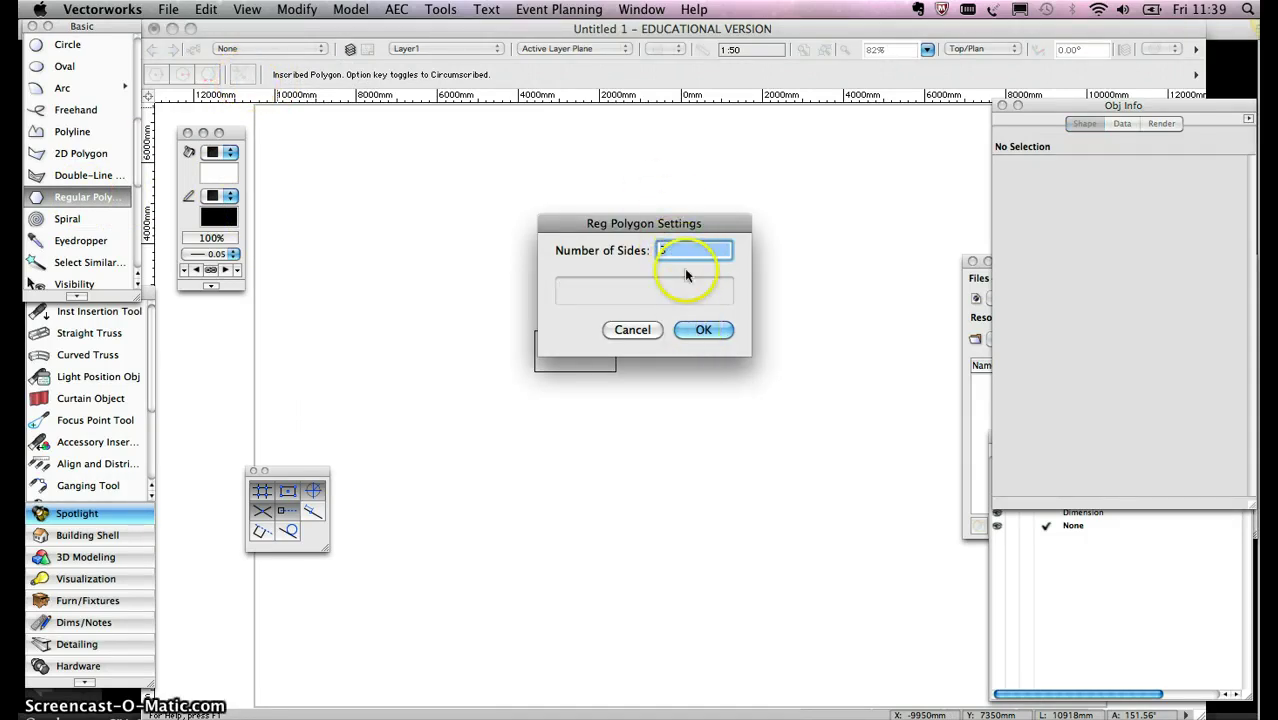
{"action": "type", "text": "5"}
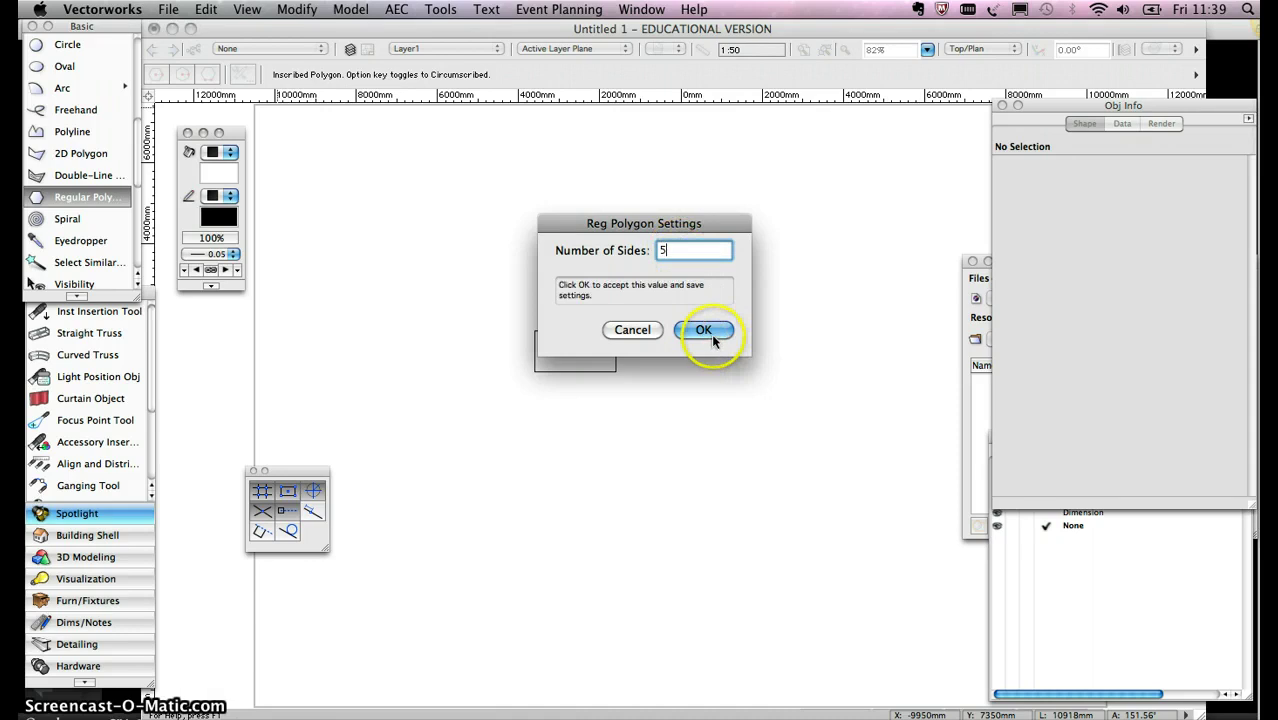
{"action": "left_click", "coordinate": [711, 333]}
- Draw a test pentagon, then undo it
{"action": "left_click", "coordinate": [677, 277]}
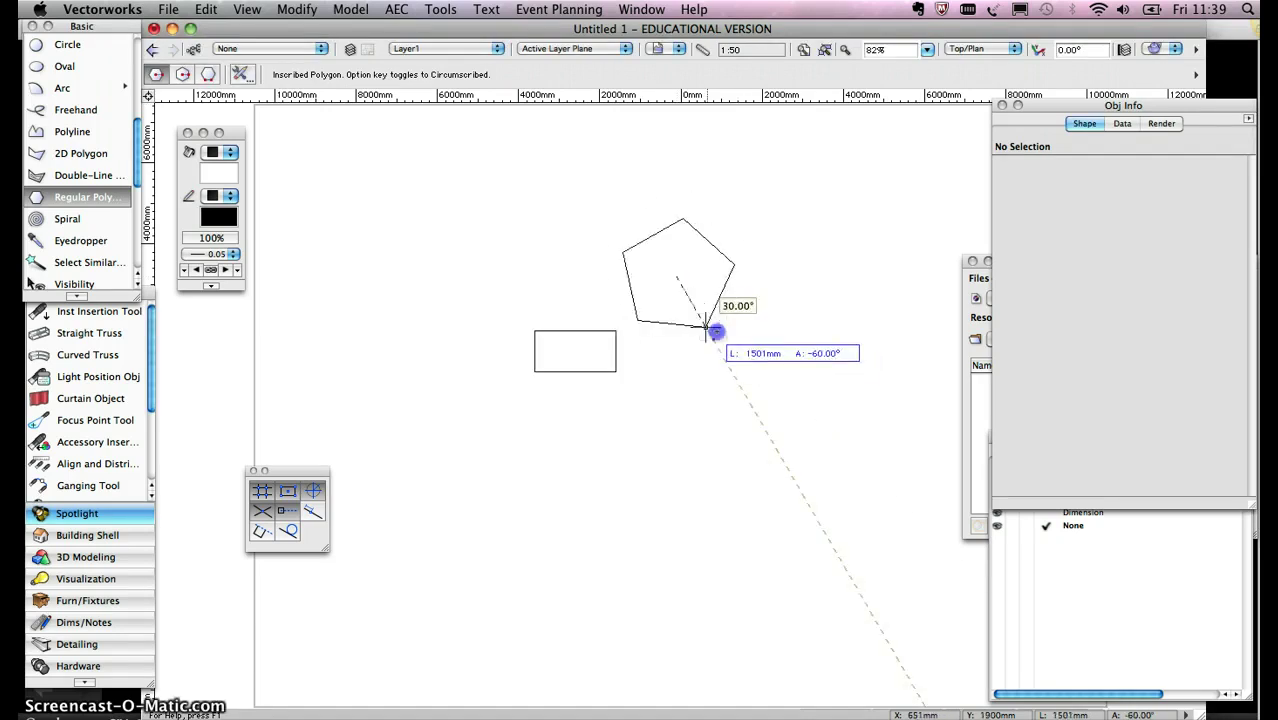
{"action": "left_click", "coordinate": [711, 327]}
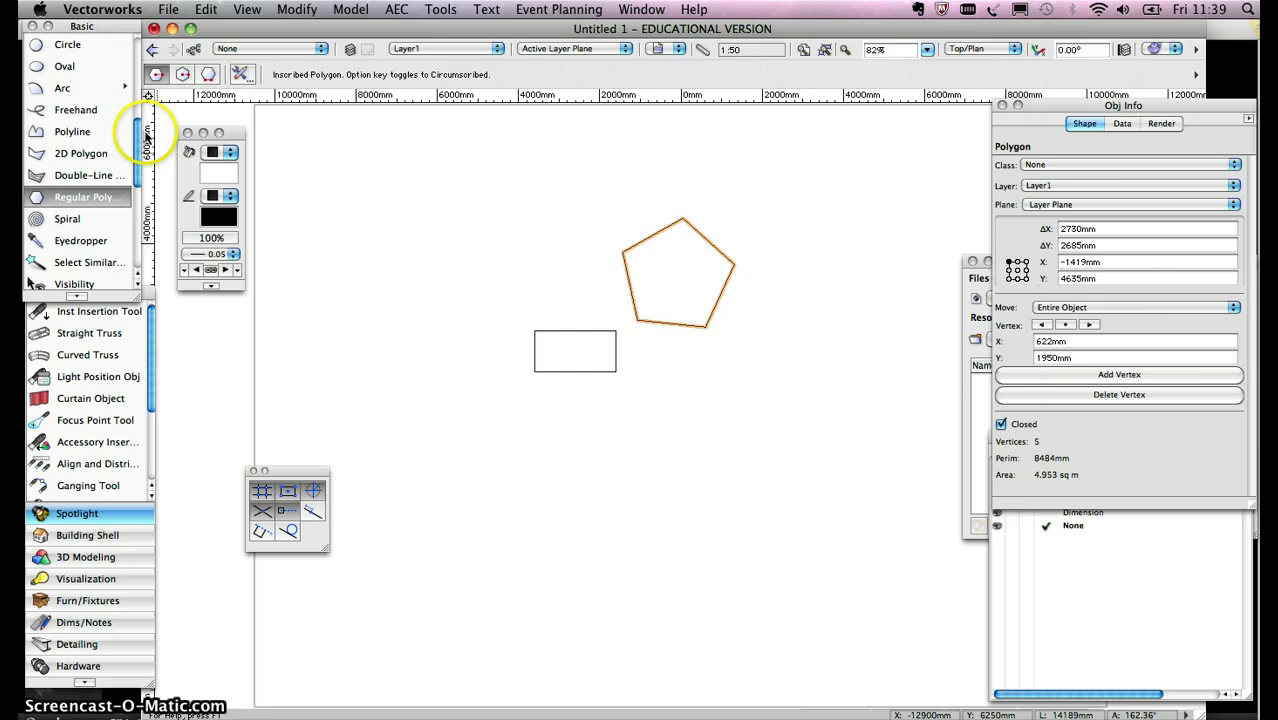
{"action": "key", "text": "super+z"}
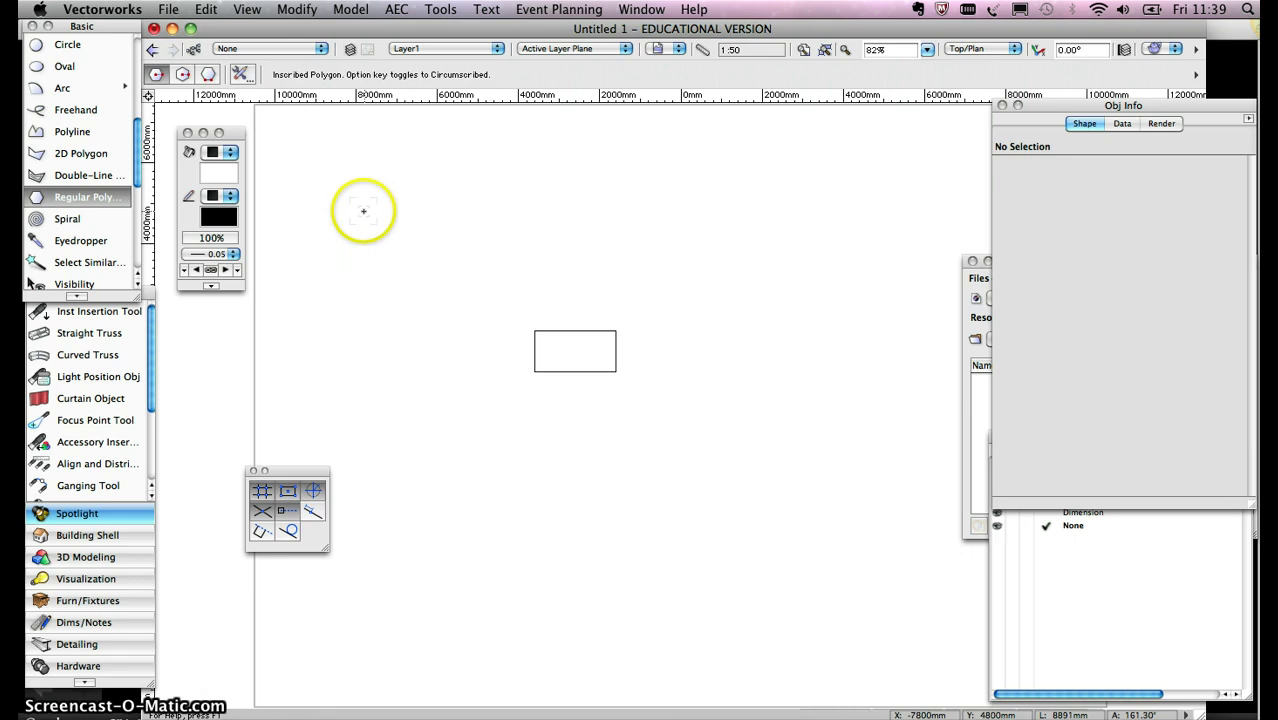
{"action": "scroll", "coordinate": [139, 165], "scroll_direction": "up", "scroll_amount": 1}
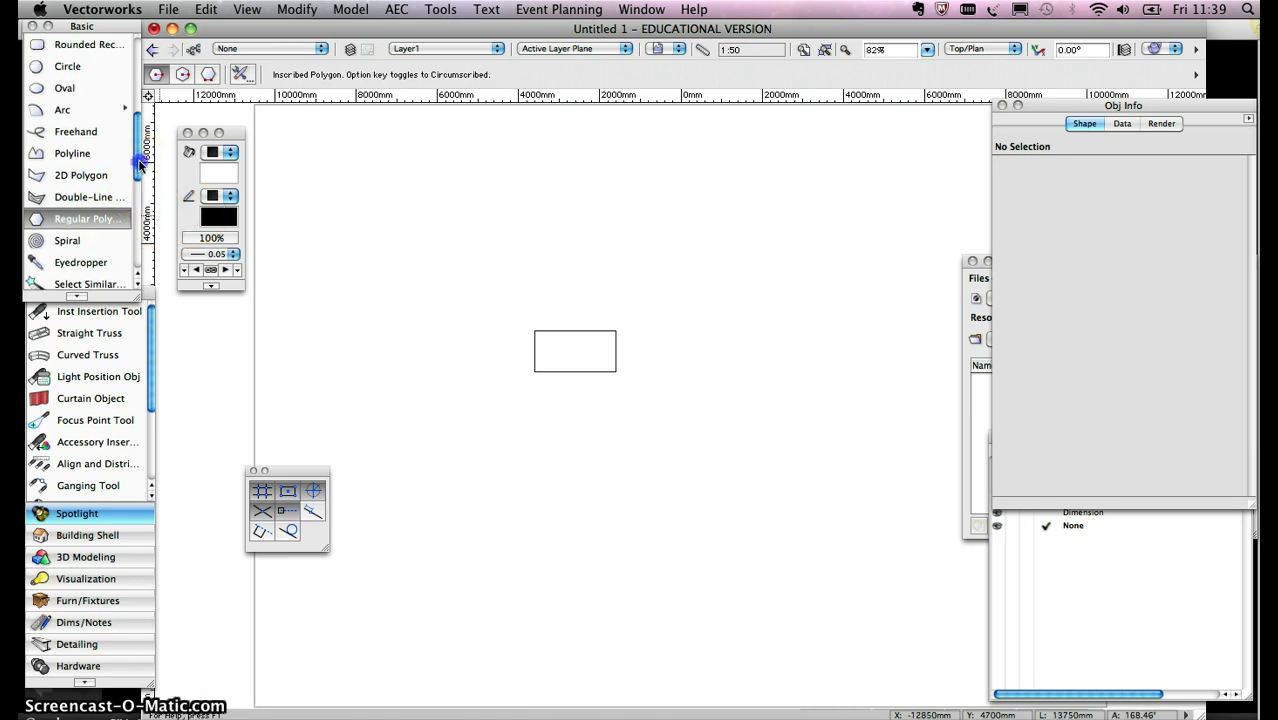
- Draw a closed seven-vertex polygon with the 2D Polygon tool
{"action": "left_click", "coordinate": [85, 175]}
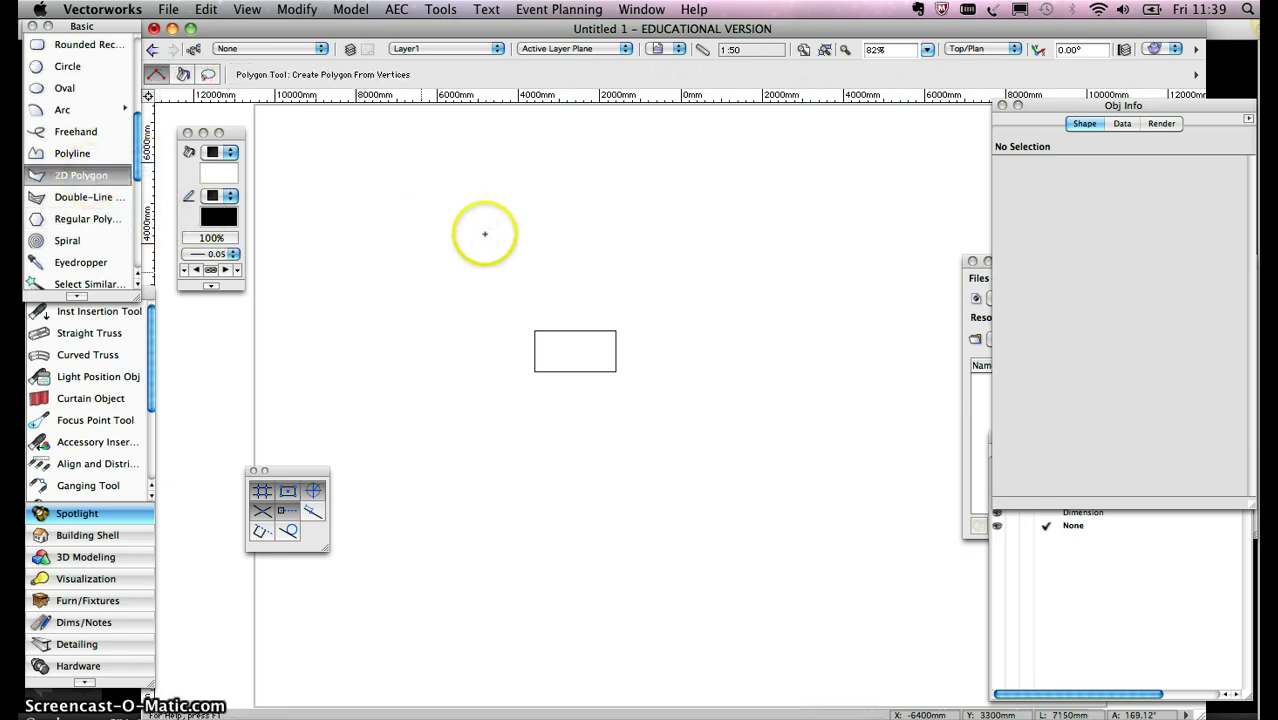
{"action": "left_click", "coordinate": [364, 230]}
{"action": "left_click", "coordinate": [430, 190]}
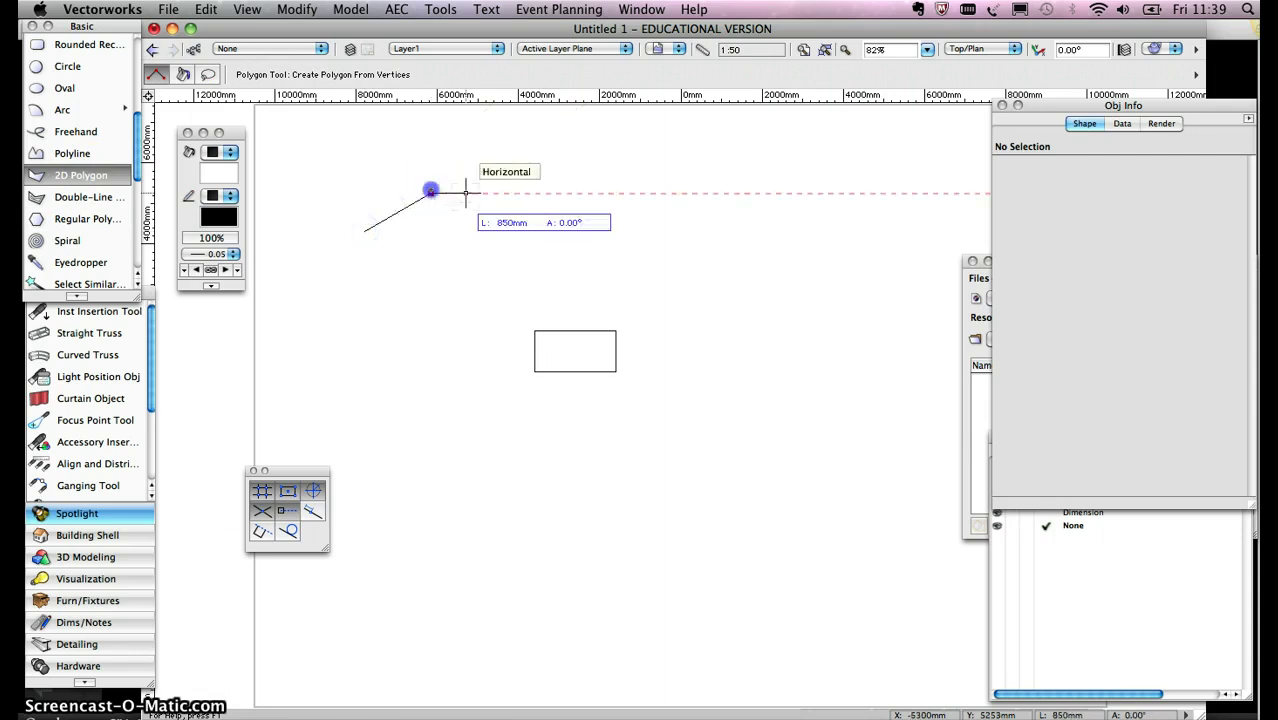
{"action": "left_click", "coordinate": [465, 192]}
{"action": "left_click", "coordinate": [510, 236]}
{"action": "left_click", "coordinate": [488, 260]}
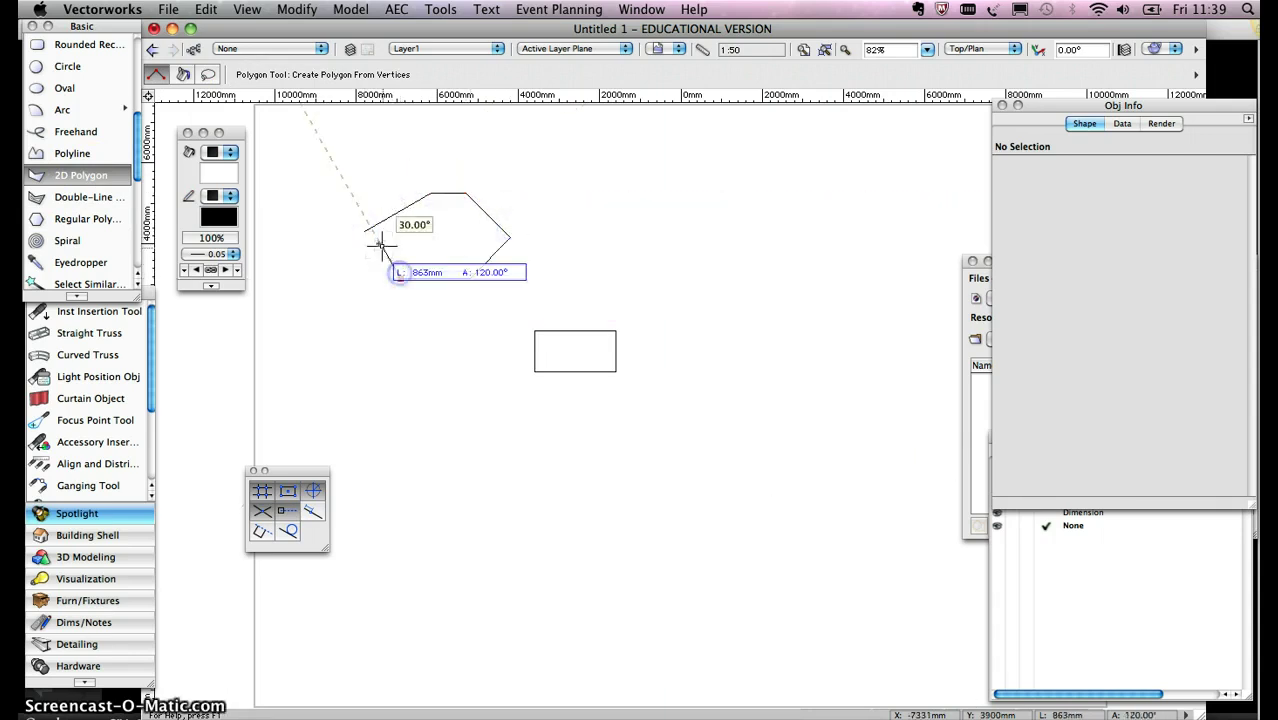
{"action": "double_click", "coordinate": [384, 240]}
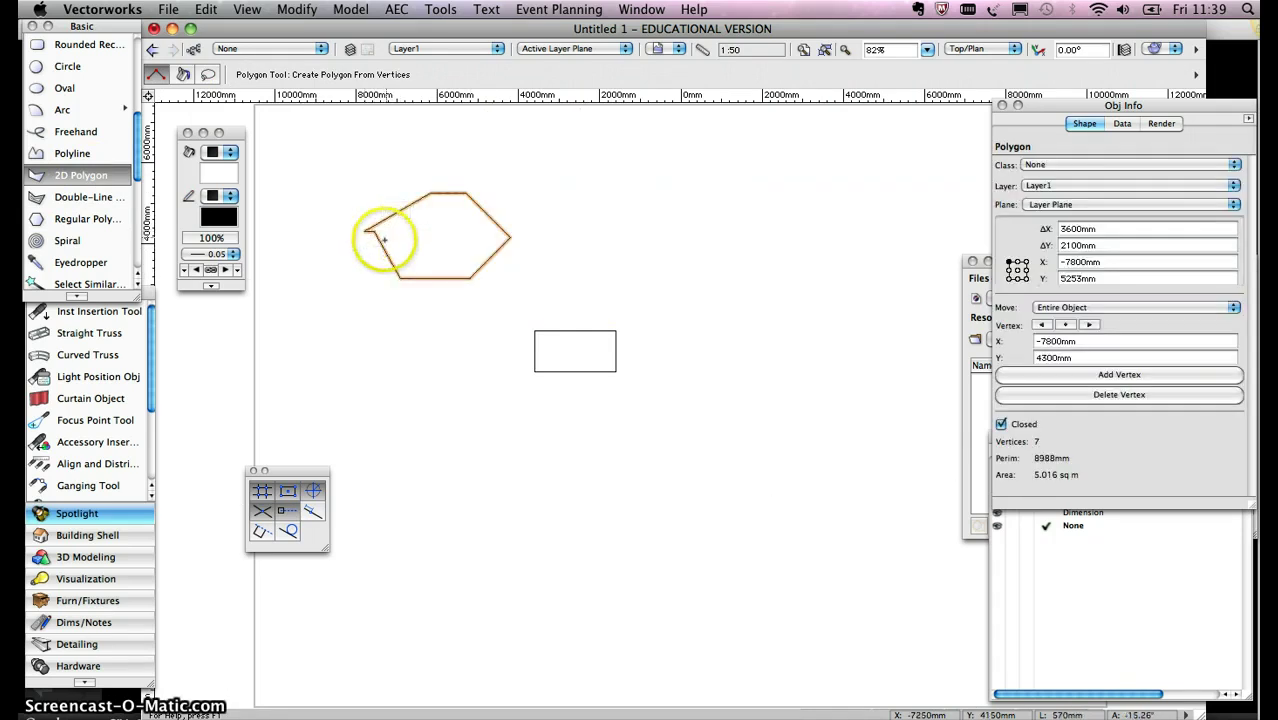
- Move the polygon above the rectangle, adjust its right vertex, and marquee-select it
{"action": "key", "text": "x"}
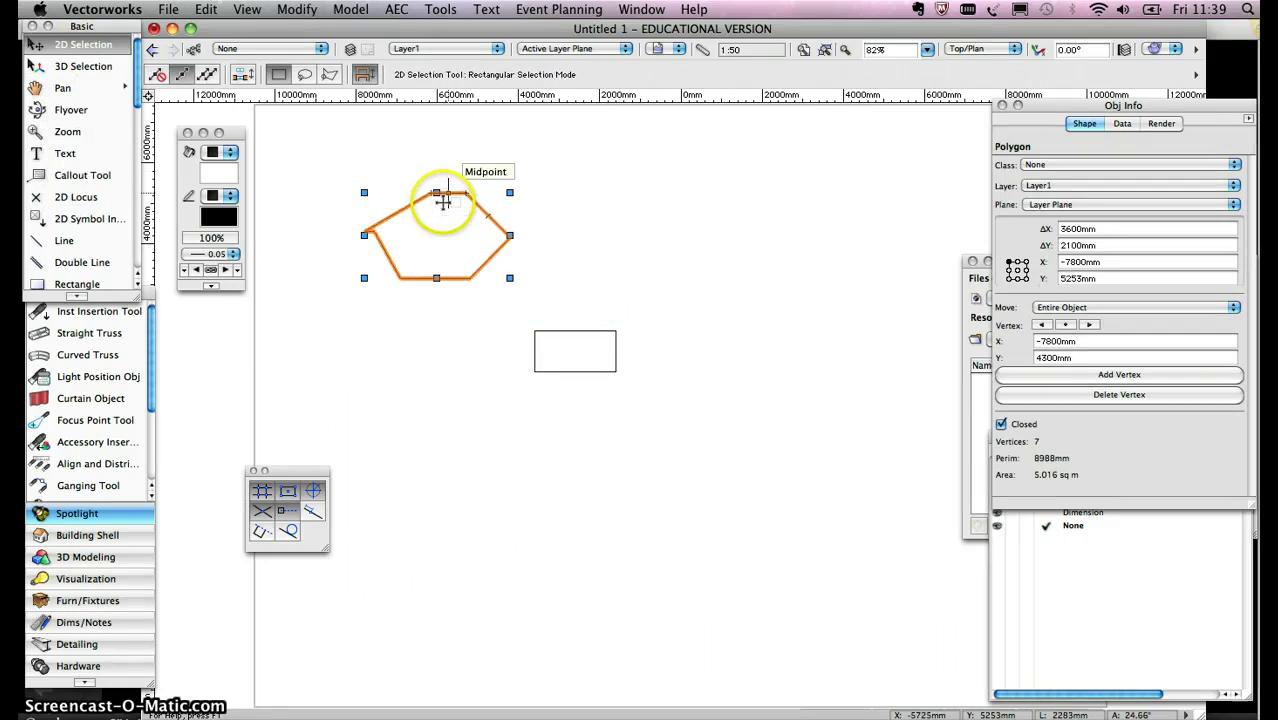
{"action": "left_click_drag", "start_coordinate": [465, 192], "coordinate": [465, 298]}
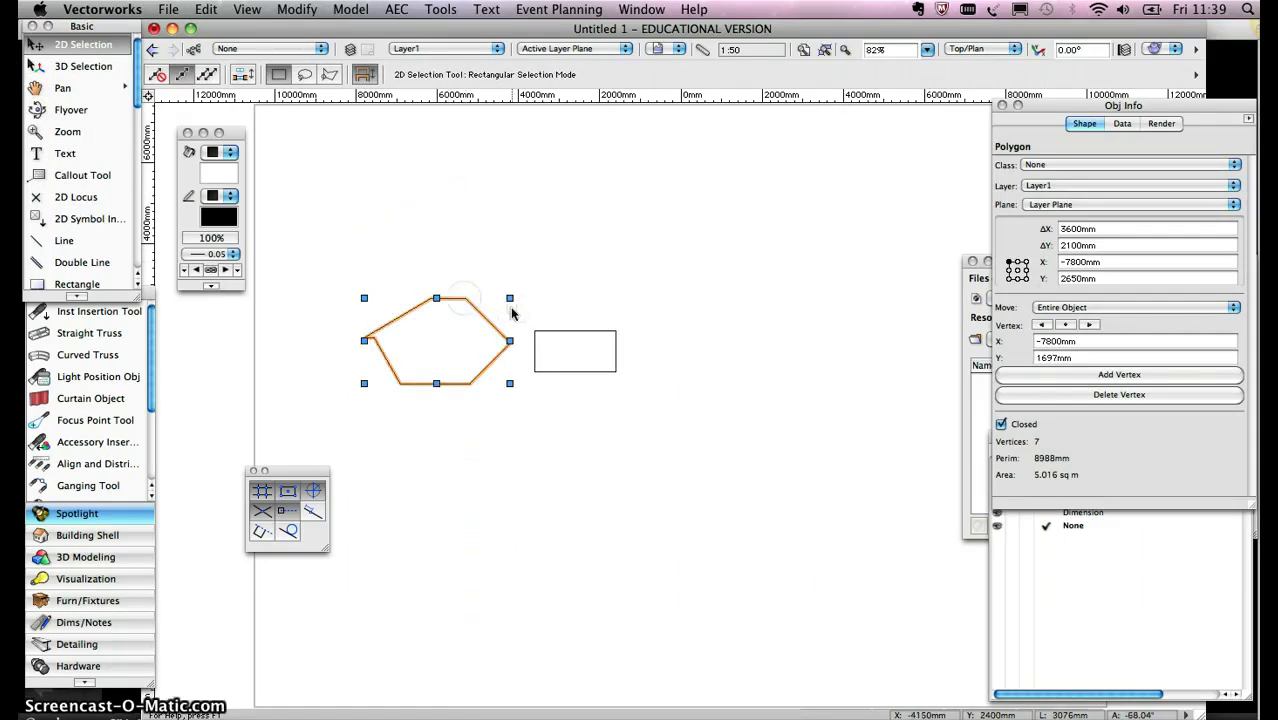
{"action": "left_click_drag", "start_coordinate": [652, 265], "coordinate": [656, 272]}
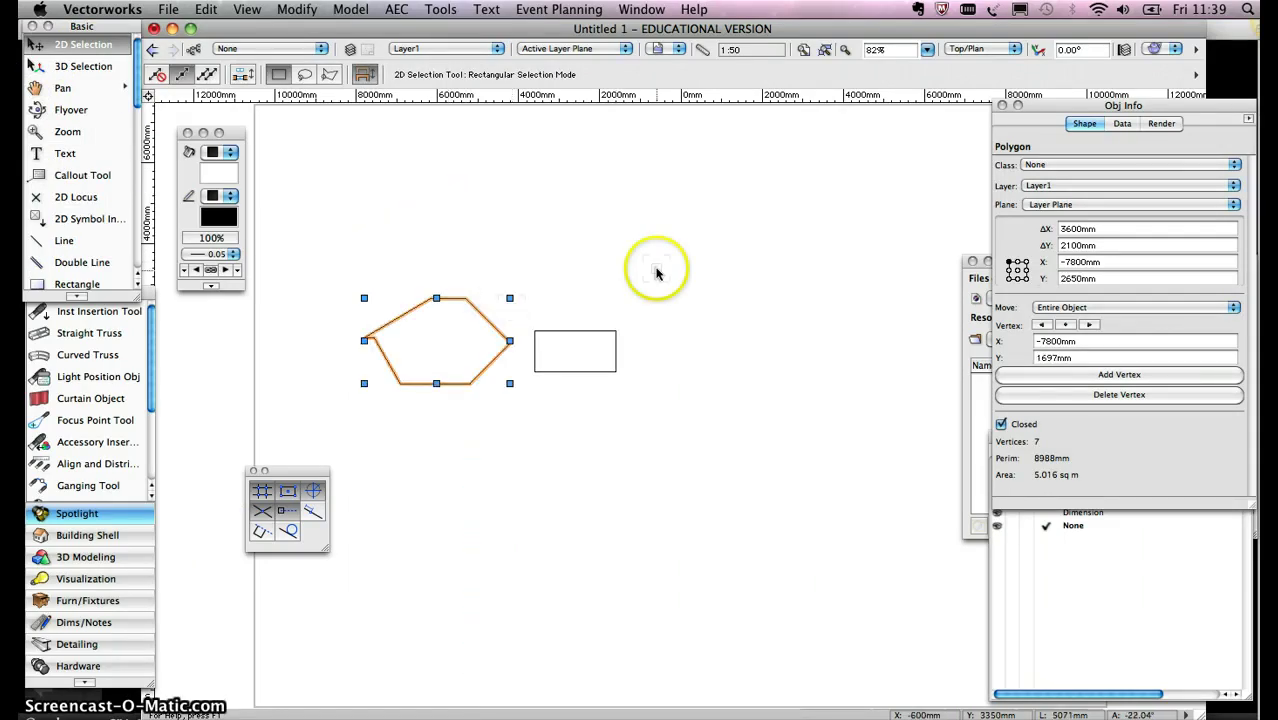
{"action": "left_click_drag", "start_coordinate": [512, 310], "coordinate": [662, 190]}
{"action": "left_click_drag", "start_coordinate": [727, 246], "coordinate": [726, 250]}
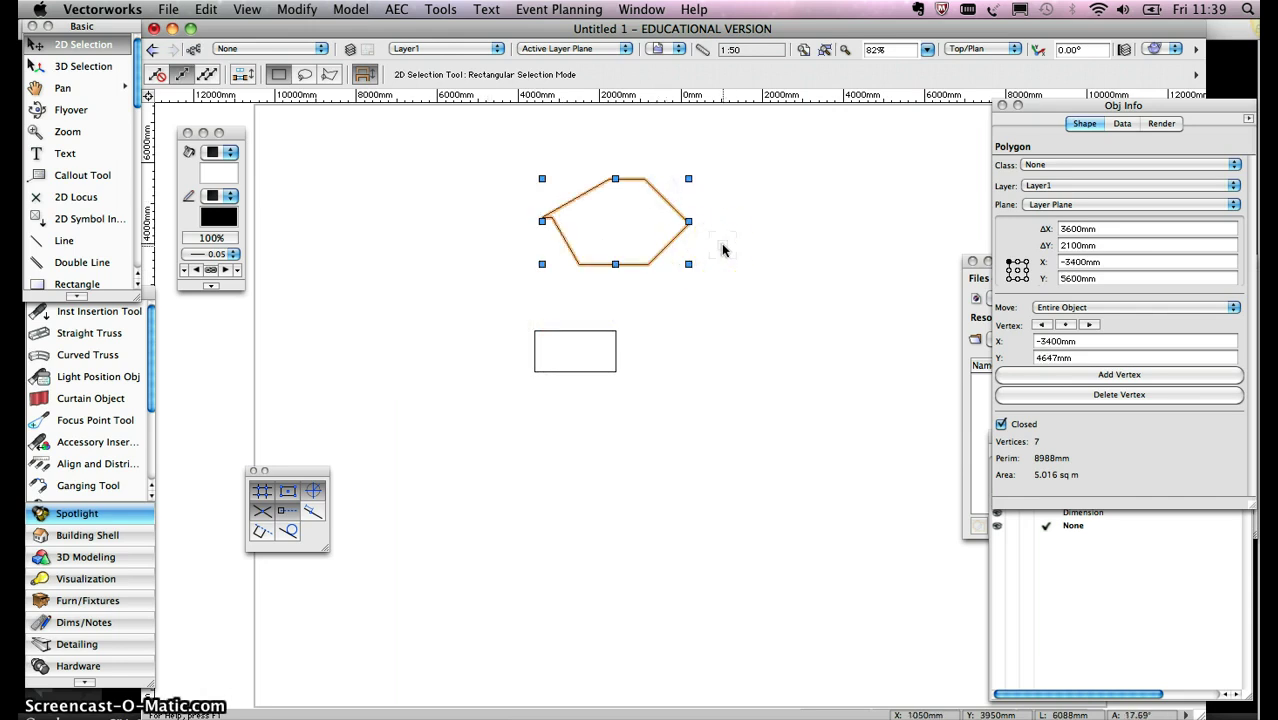
{"action": "left_click", "coordinate": [781, 261]}
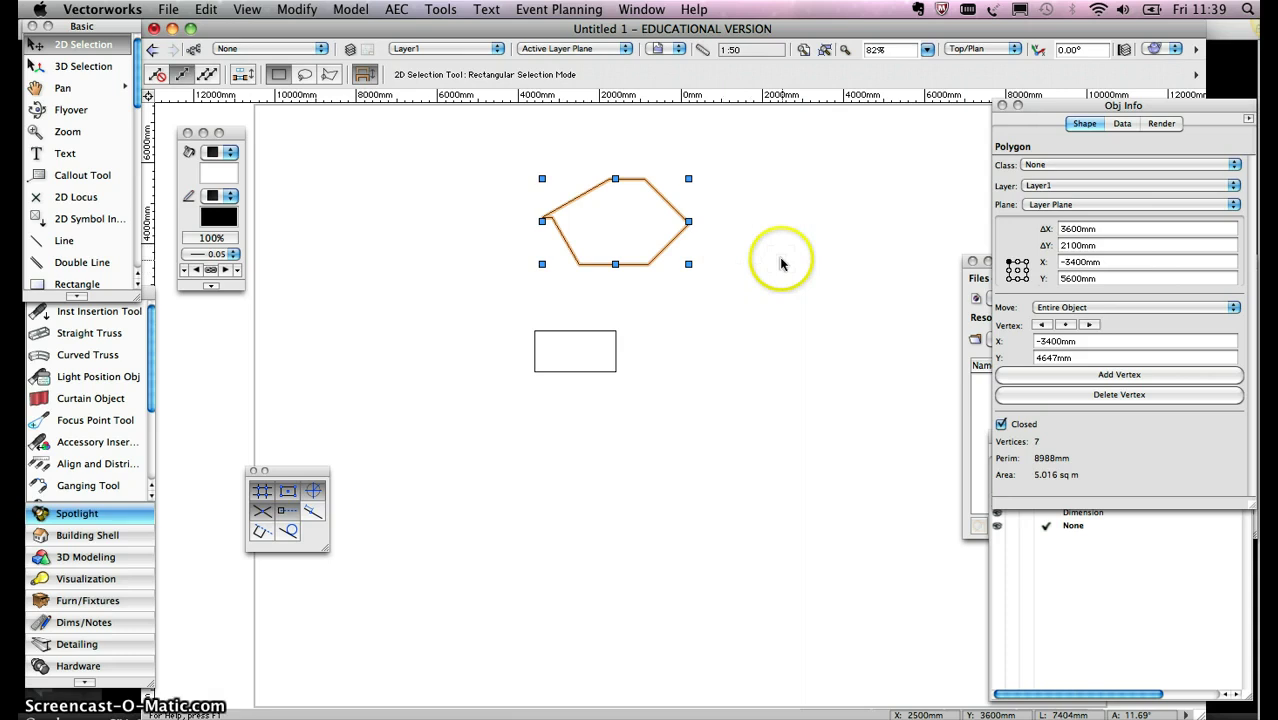
{"action": "mouse_move", "coordinate": [688, 221]}
{"action": "left_mouse_down"}
{"action": "mouse_move", "coordinate": [664, 233]}
{"action": "mouse_move", "coordinate": [677, 238]}
{"action": "mouse_move", "coordinate": [685, 188]}
{"action": "mouse_move", "coordinate": [688, 221]}
{"action": "left_mouse_up"}
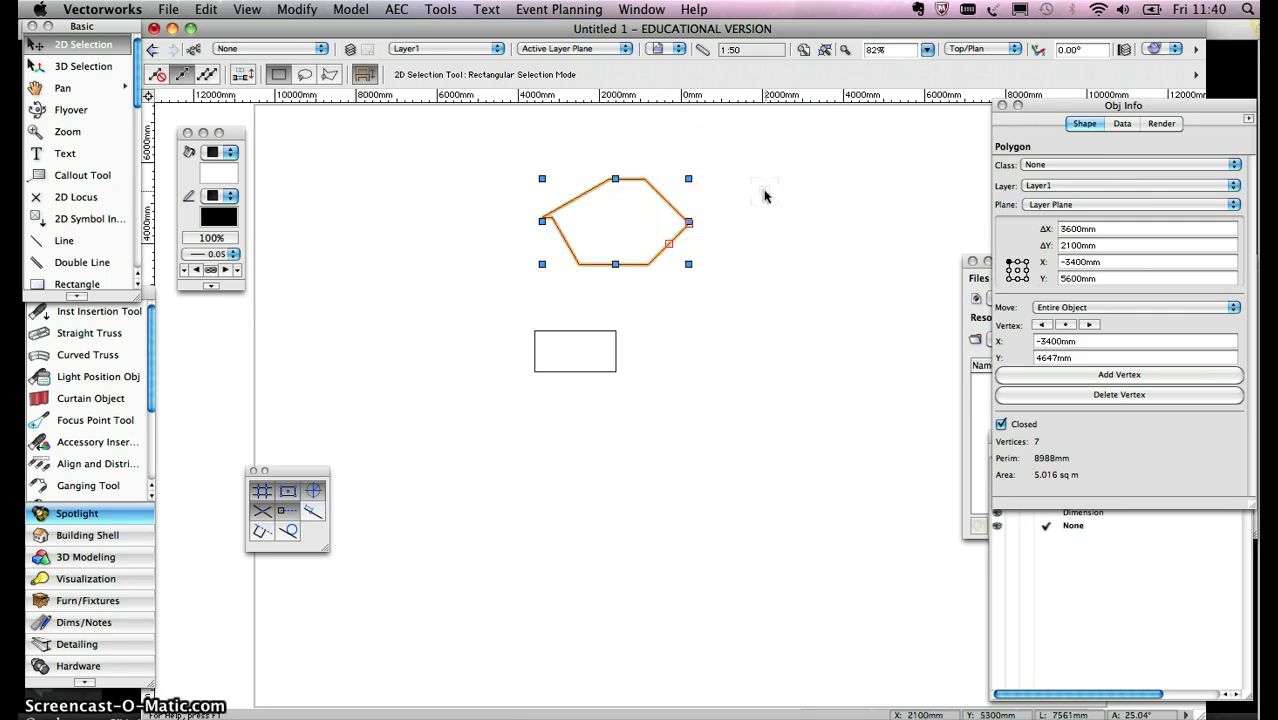
{"action": "left_click", "coordinate": [727, 253]}
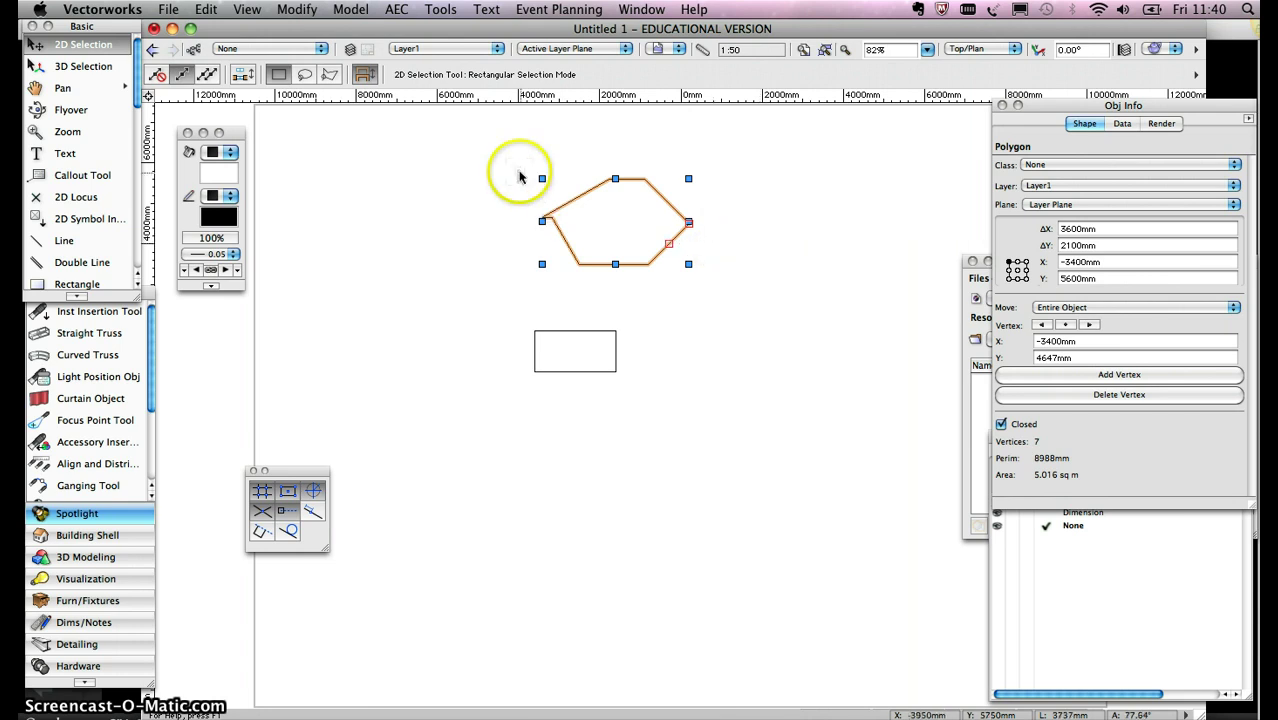
{"action": "left_click_drag", "start_coordinate": [528, 166], "coordinate": [773, 309]}
- Delete the polygon, select the rectangle zoomed to 416%, and move the Snapping palette aside
{"action": "key", "text": "Delete"}
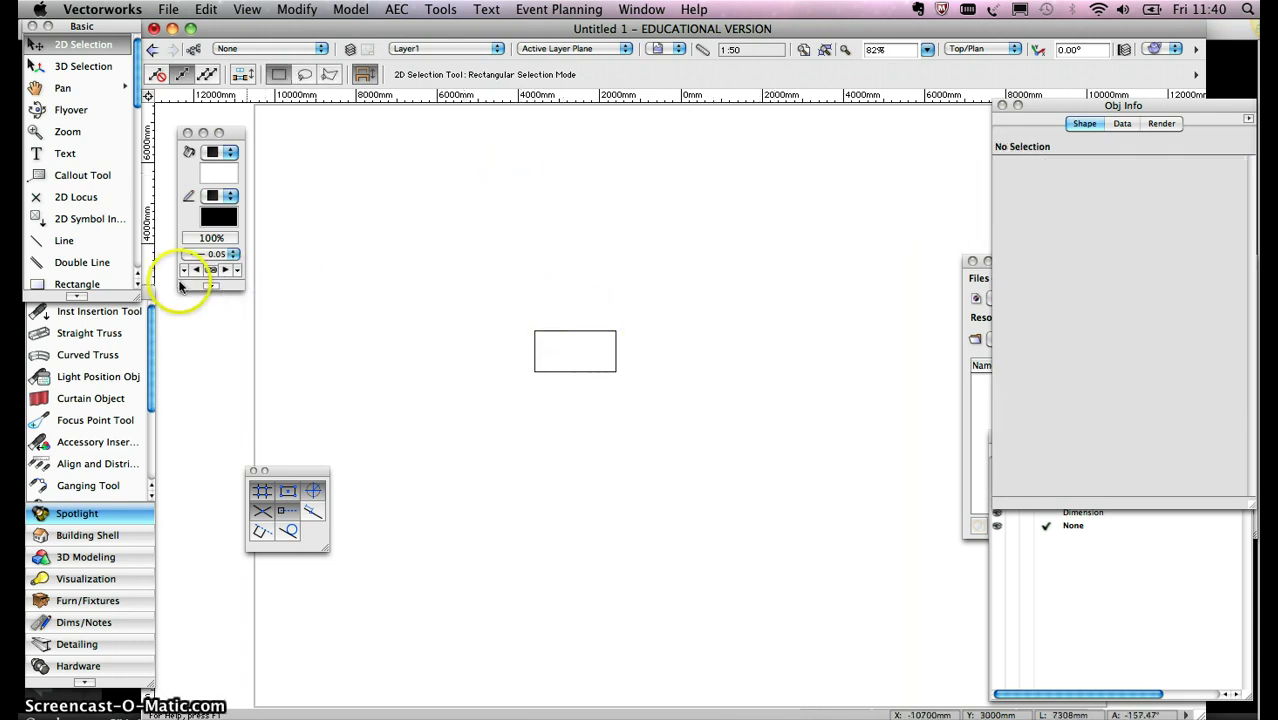
{"action": "left_click_drag", "start_coordinate": [134, 86], "coordinate": [139, 116]}
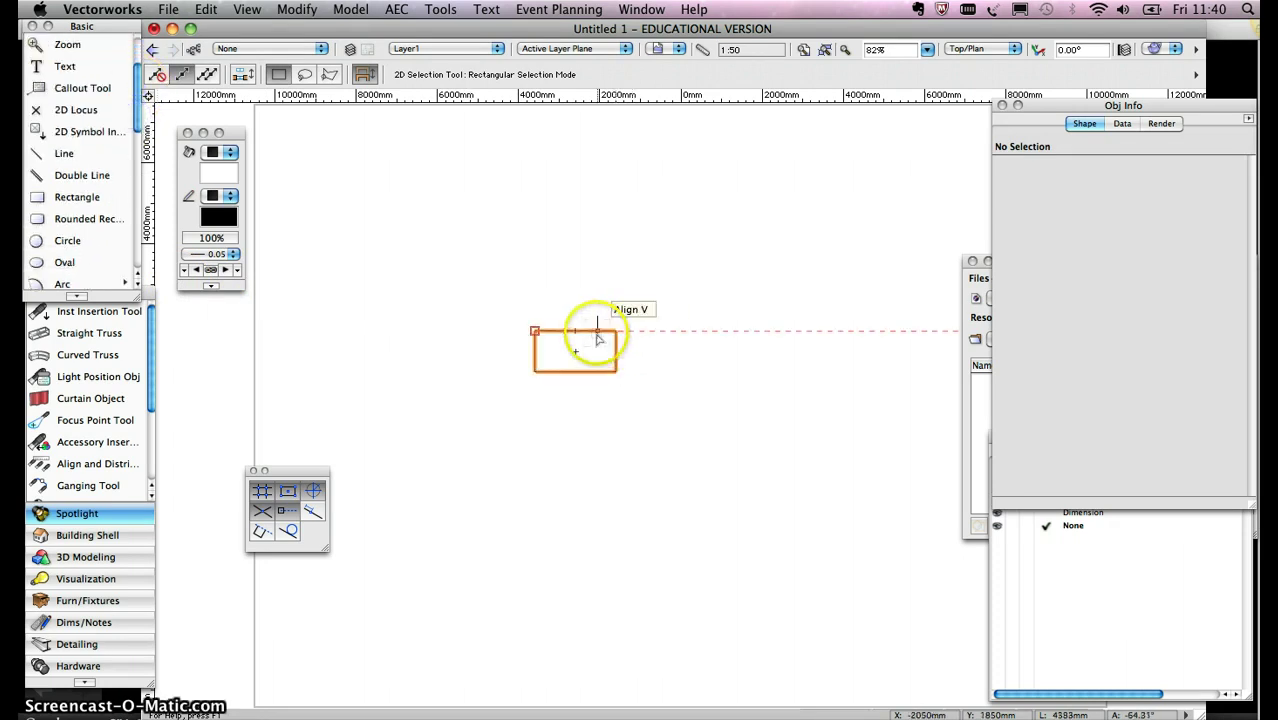
{"action": "left_click_drag", "start_coordinate": [598, 340], "coordinate": [594, 325]}
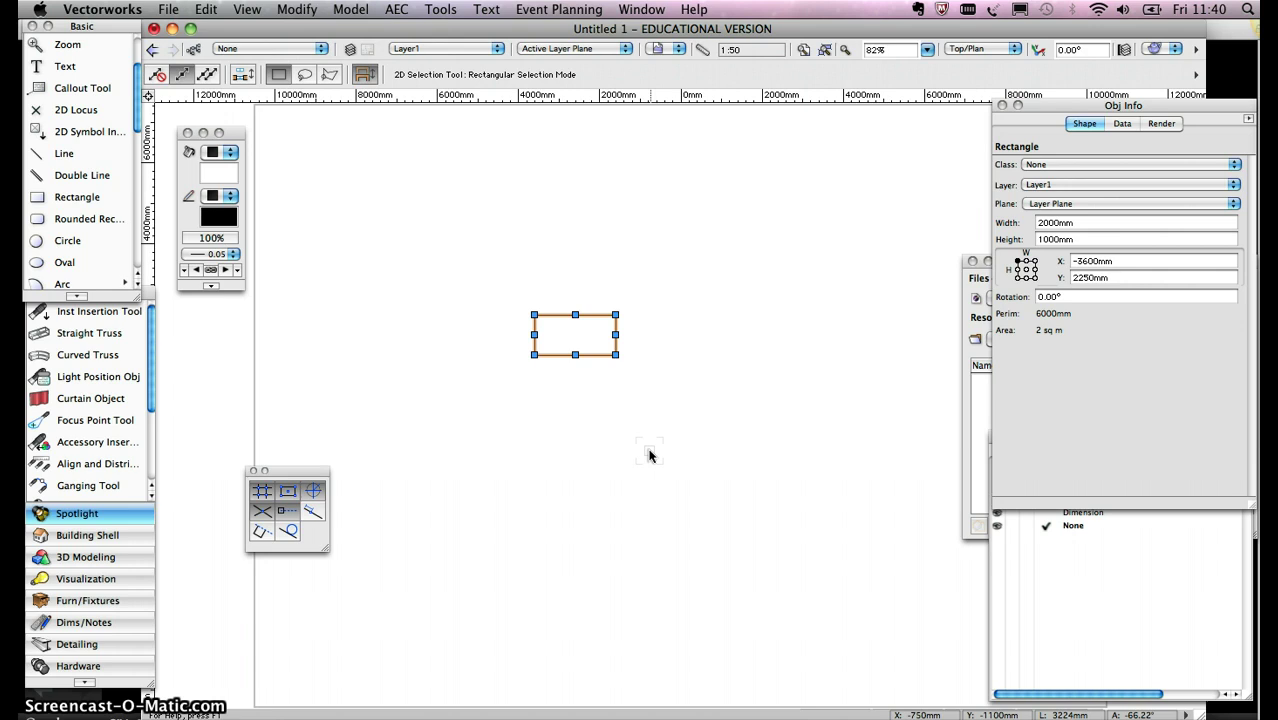
{"action": "scroll", "coordinate": [615, 324], "scroll_direction": "up", "scroll_amount": 5}
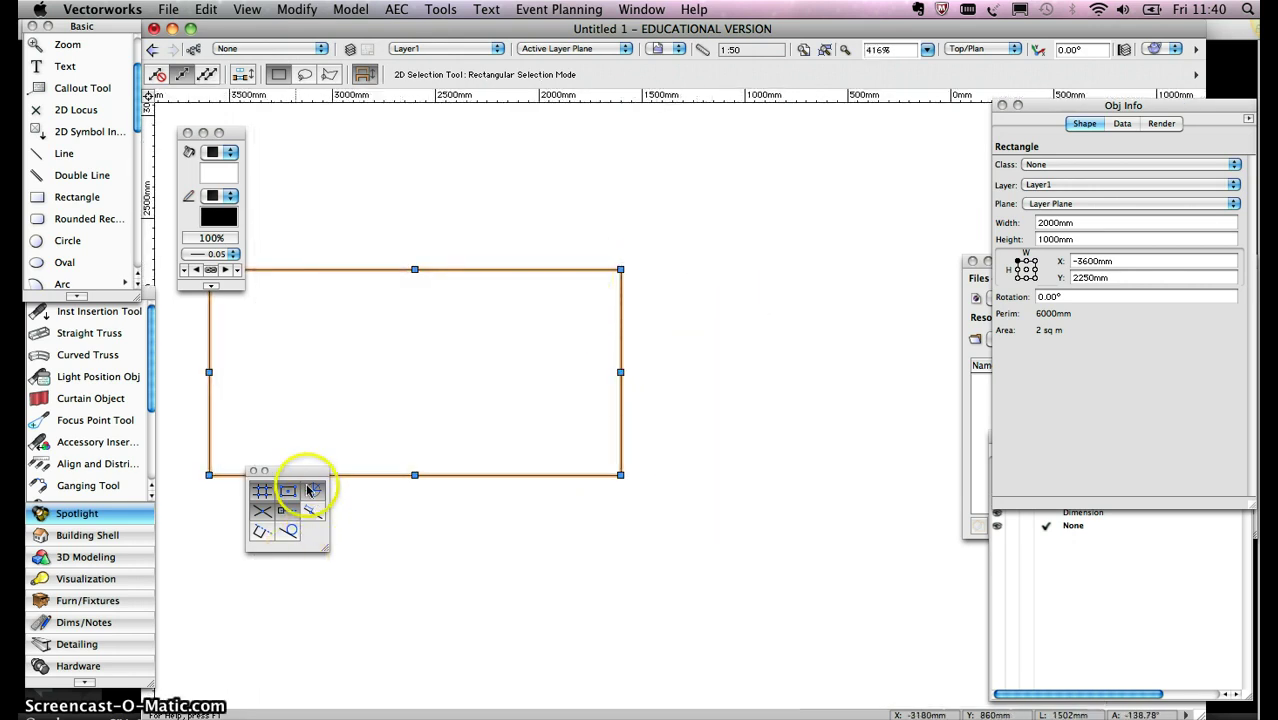
{"action": "left_click_drag", "start_coordinate": [303, 476], "coordinate": [223, 508]}
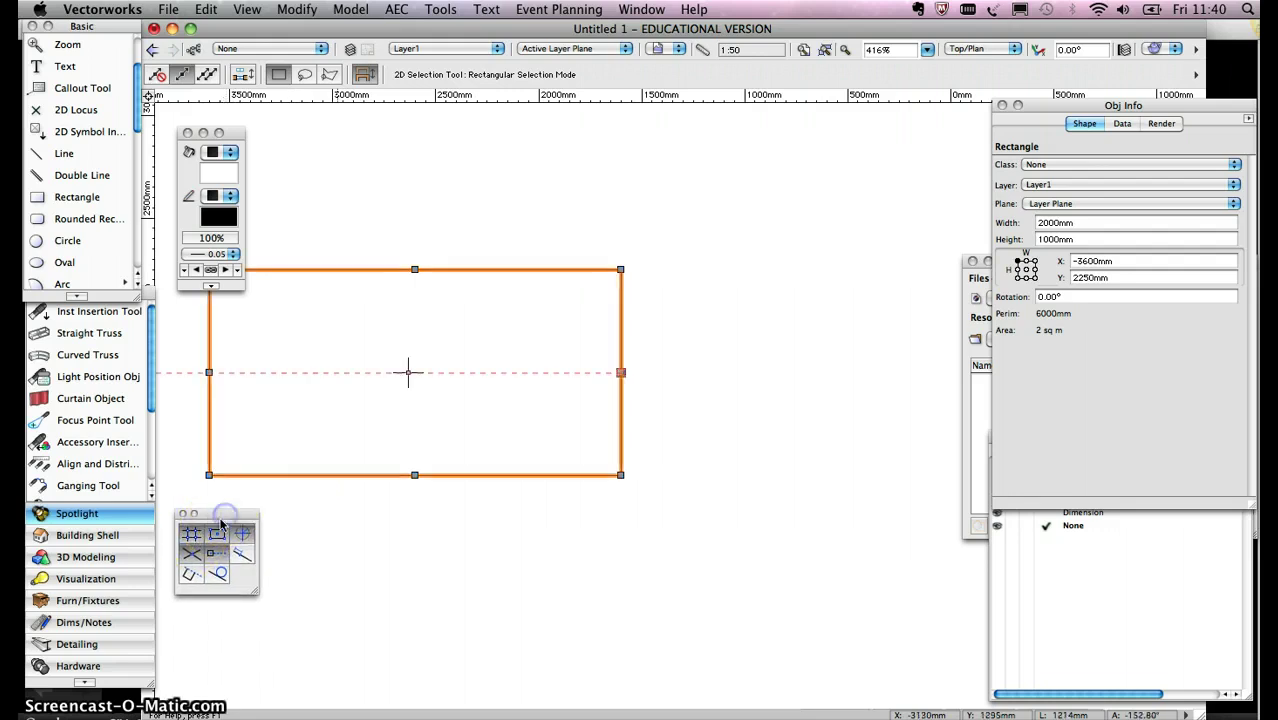
{"action": "left_click", "coordinate": [645, 10]}
{"action": "mouse_move", "coordinate": [648, 29]}
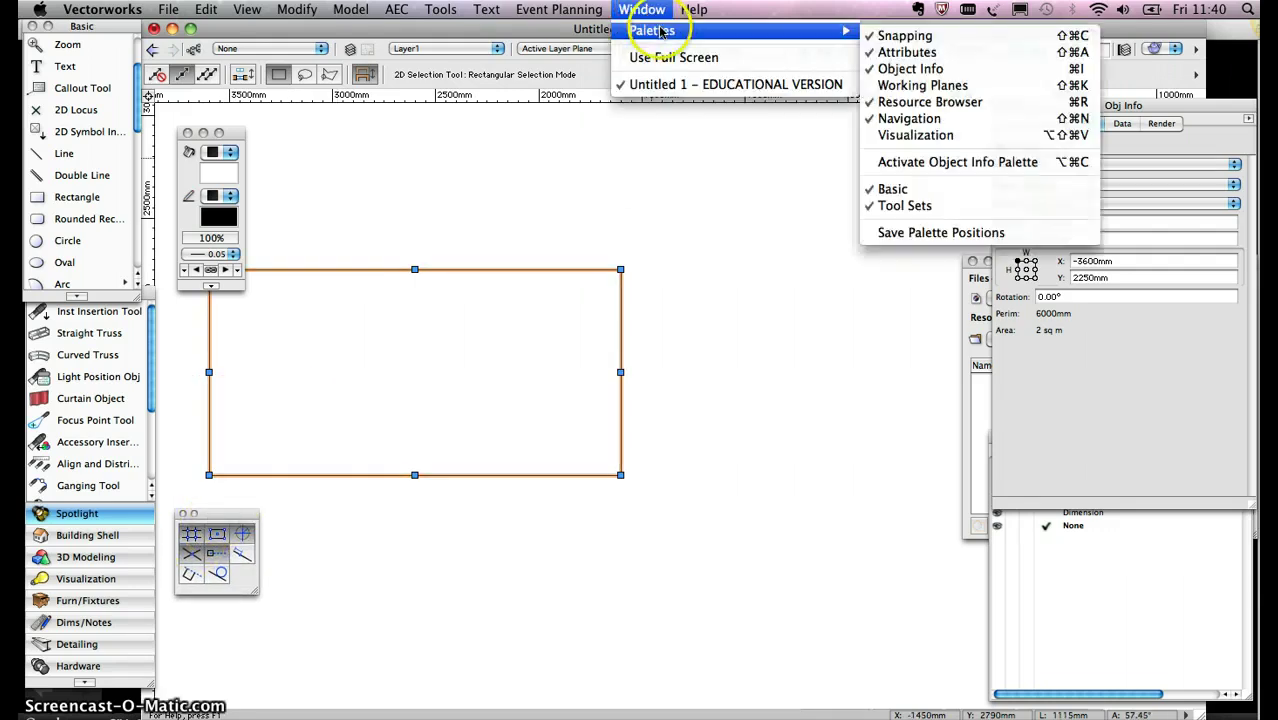
{"action": "left_click", "coordinate": [905, 36]}
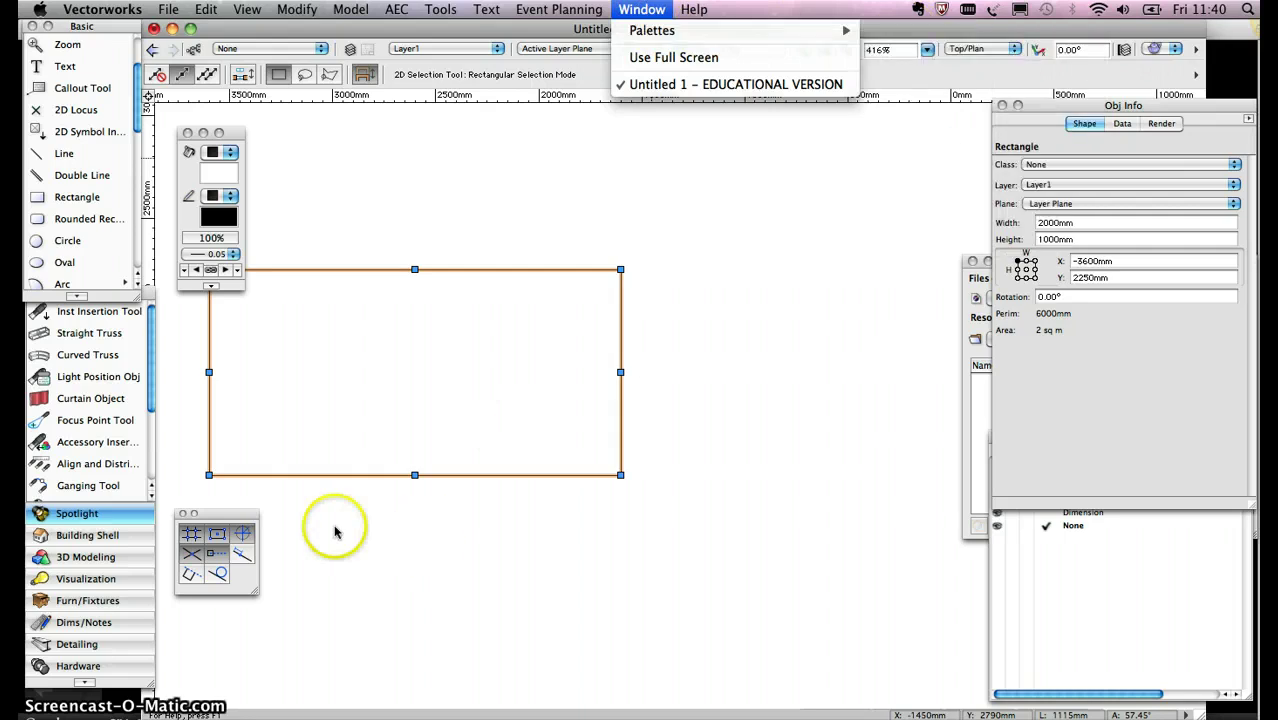
- Enable Snap to Intersection and drag the rectangle to about X -3168 mm, Y 2727 mm
{"action": "left_click", "coordinate": [193, 538]}
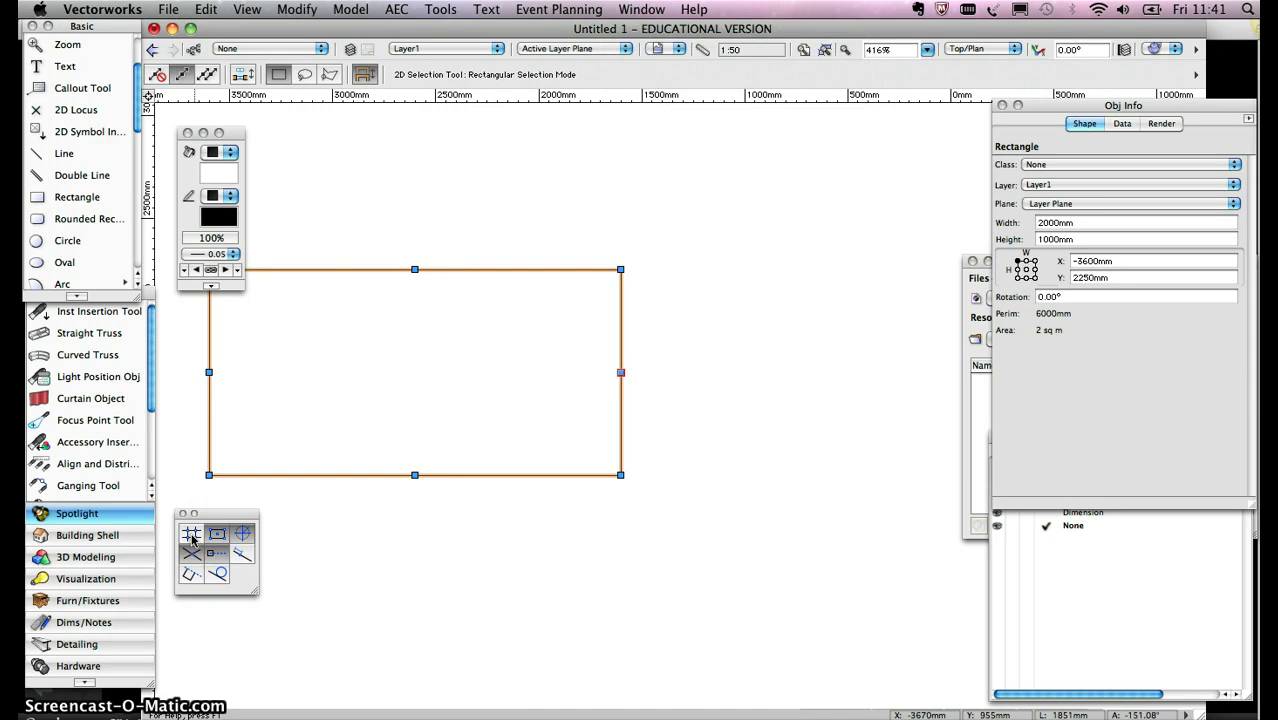
{"action": "left_click", "coordinate": [522, 565]}
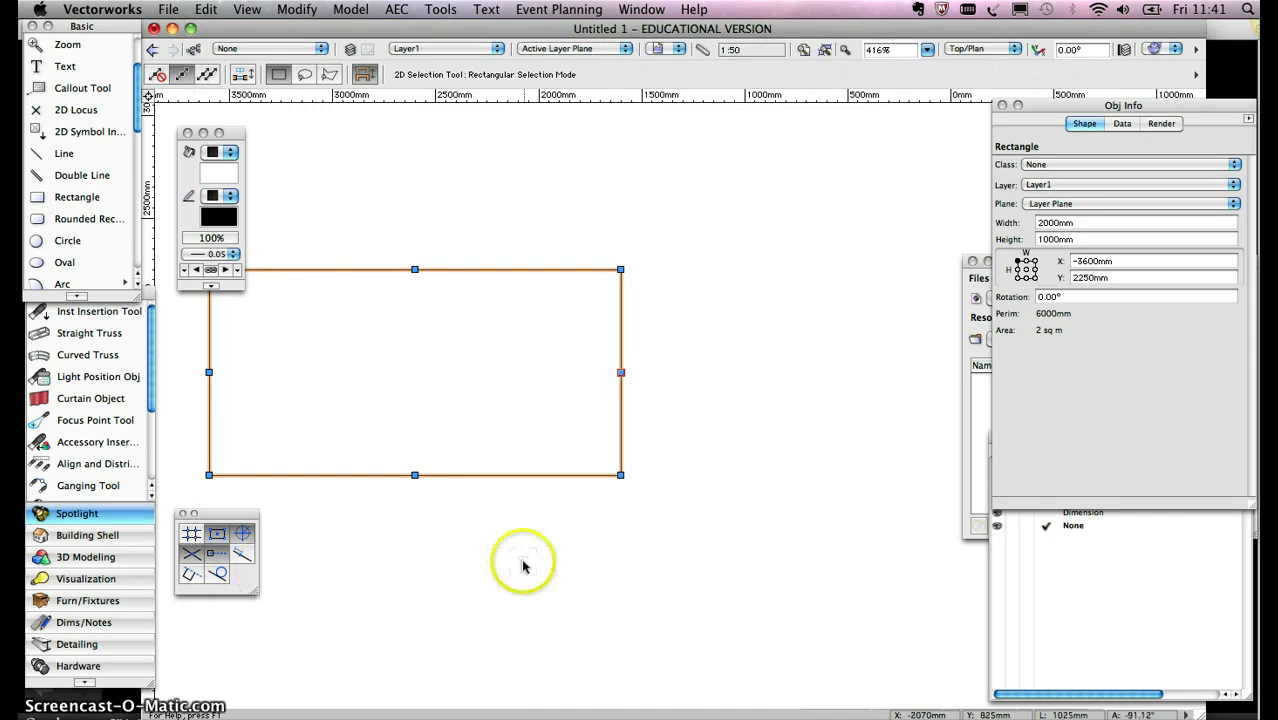
{"action": "left_click", "coordinate": [192, 553]}
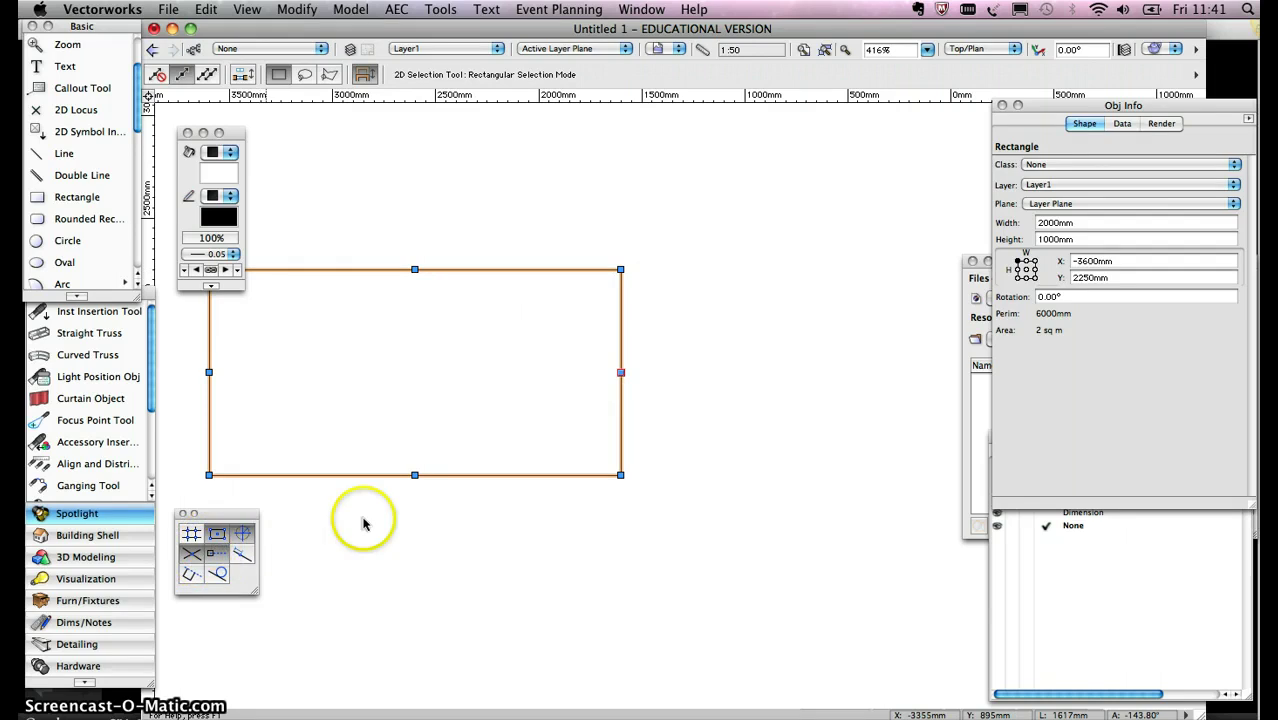
{"action": "left_click_drag", "start_coordinate": [556, 269], "coordinate": [556, 300]}
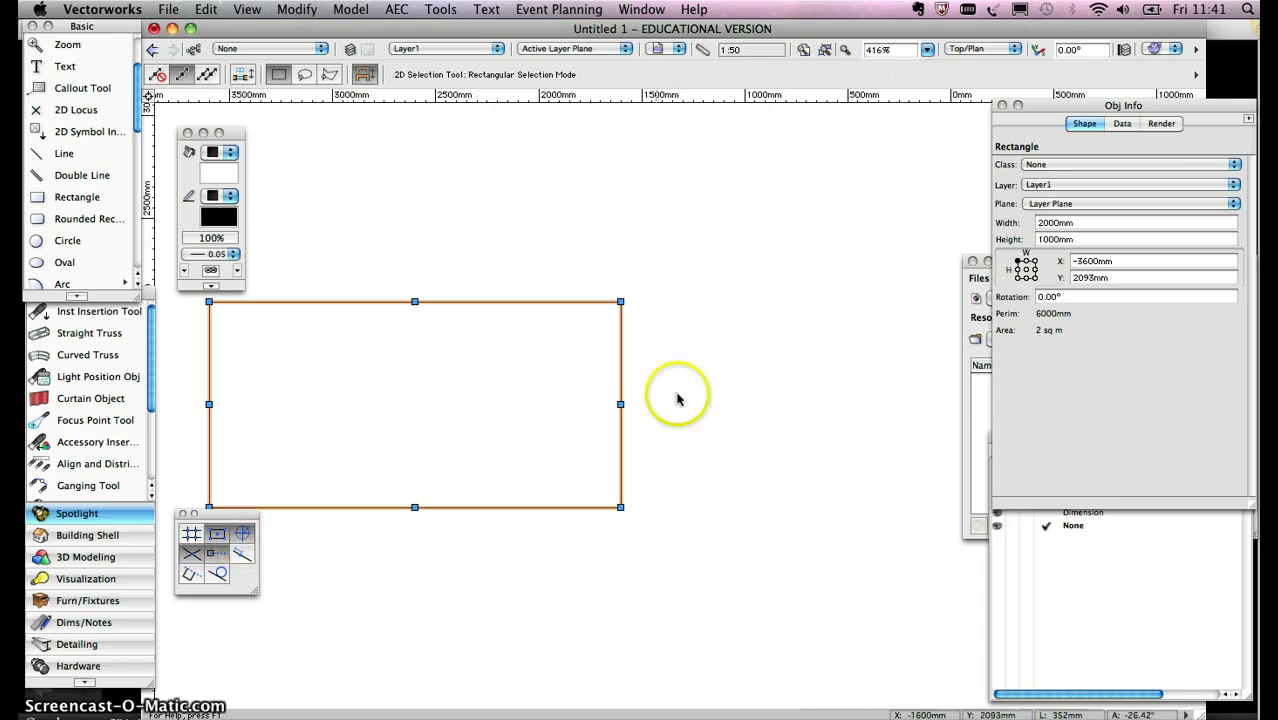
{"action": "left_click_drag", "start_coordinate": [561, 305], "coordinate": [591, 171]}
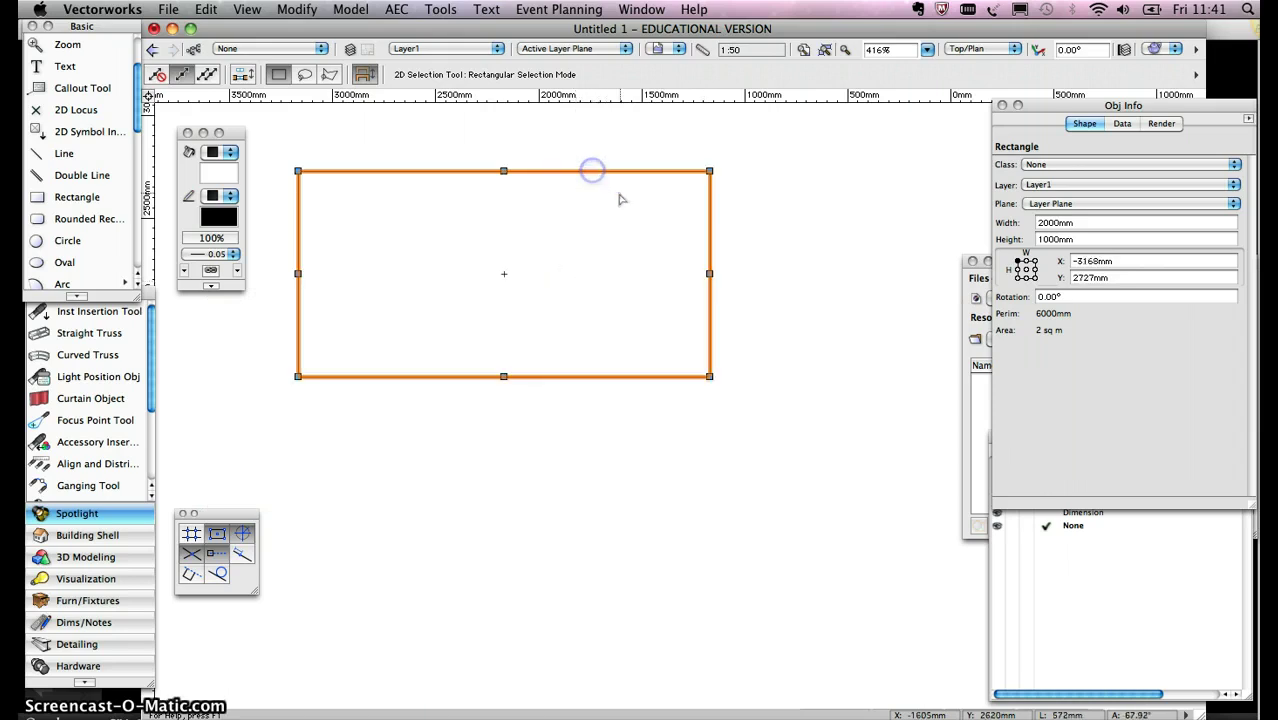
- Duplicate the rectangle via Edit > Duplicate and drag the copy to X -2607 mm, Y 1463 mm
{"action": "left_click", "coordinate": [205, 10]}
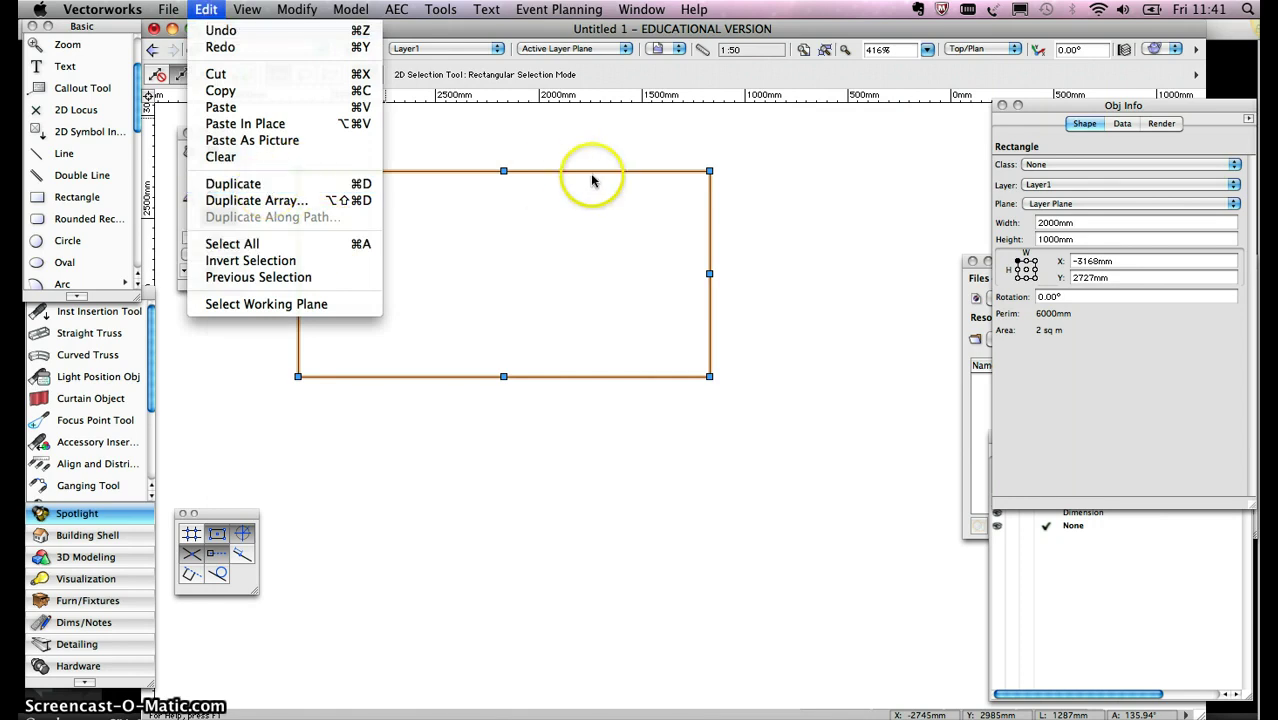
{"action": "left_click", "coordinate": [230, 184]}
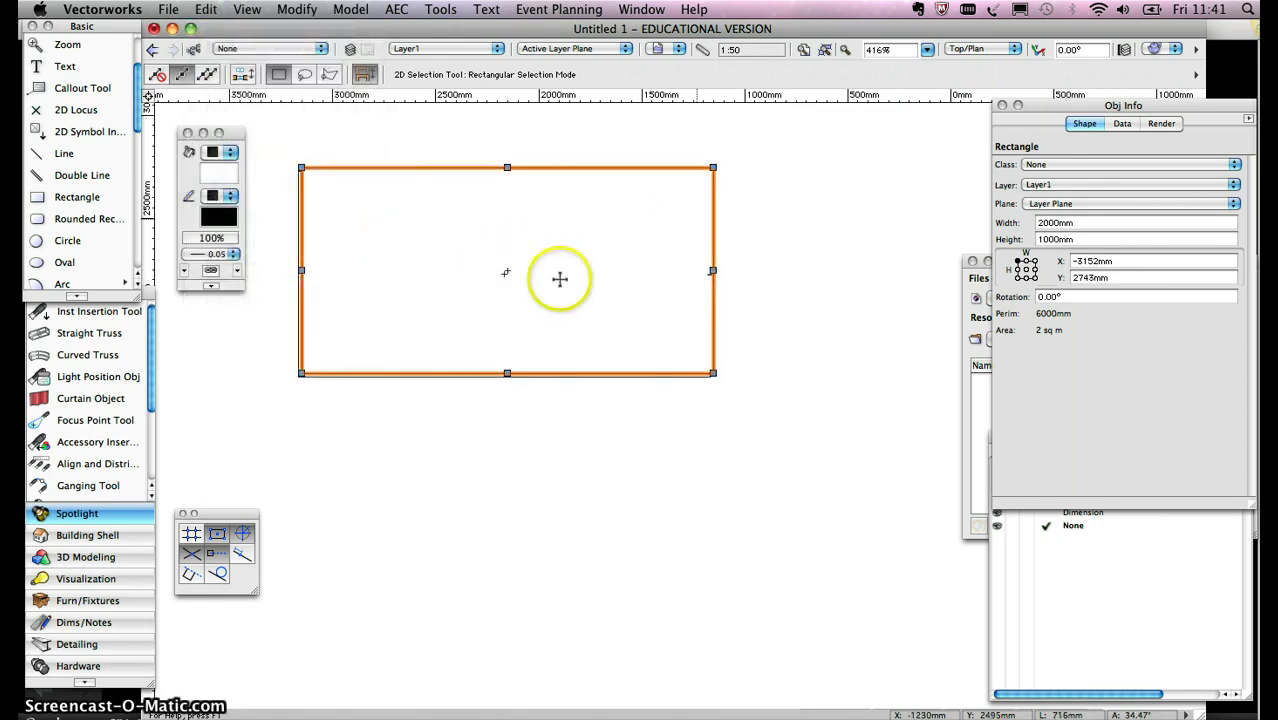
{"action": "left_click_drag", "start_coordinate": [662, 174], "coordinate": [770, 431]}
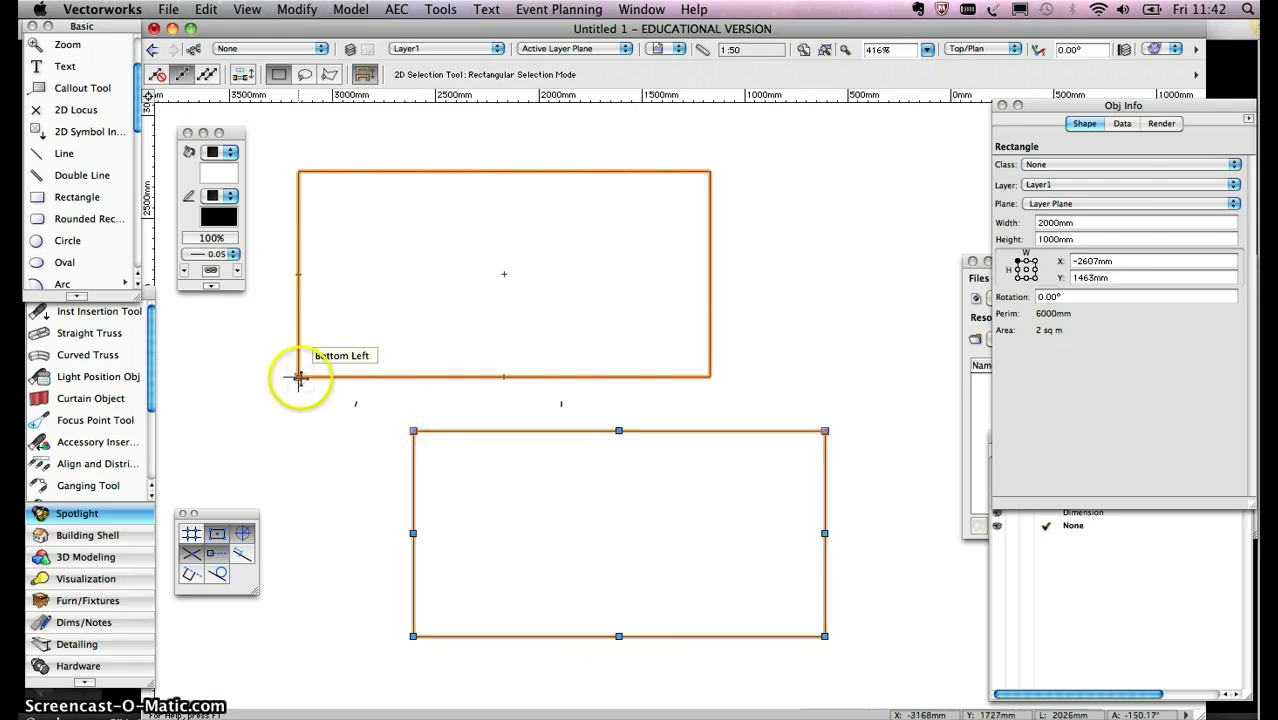
{"action": "mouse_move", "coordinate": [298, 378]}
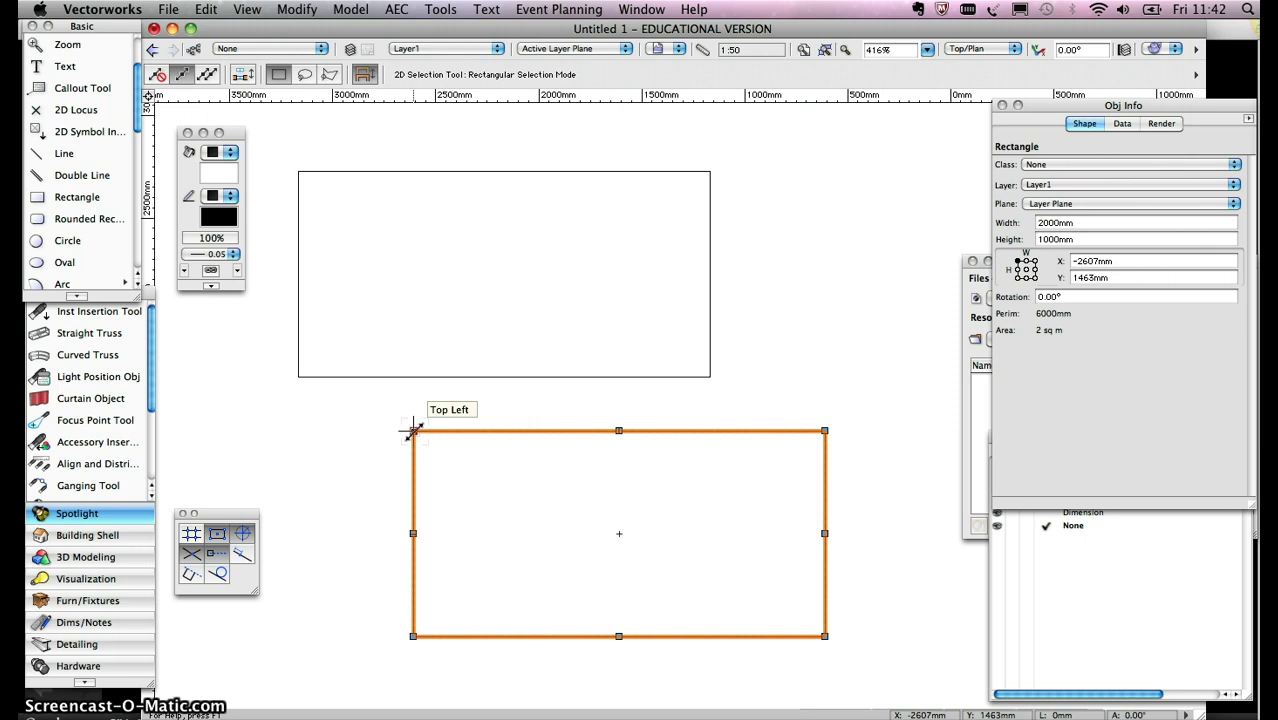
{"action": "left_click_drag", "start_coordinate": [413, 430], "coordinate": [410, 430]}
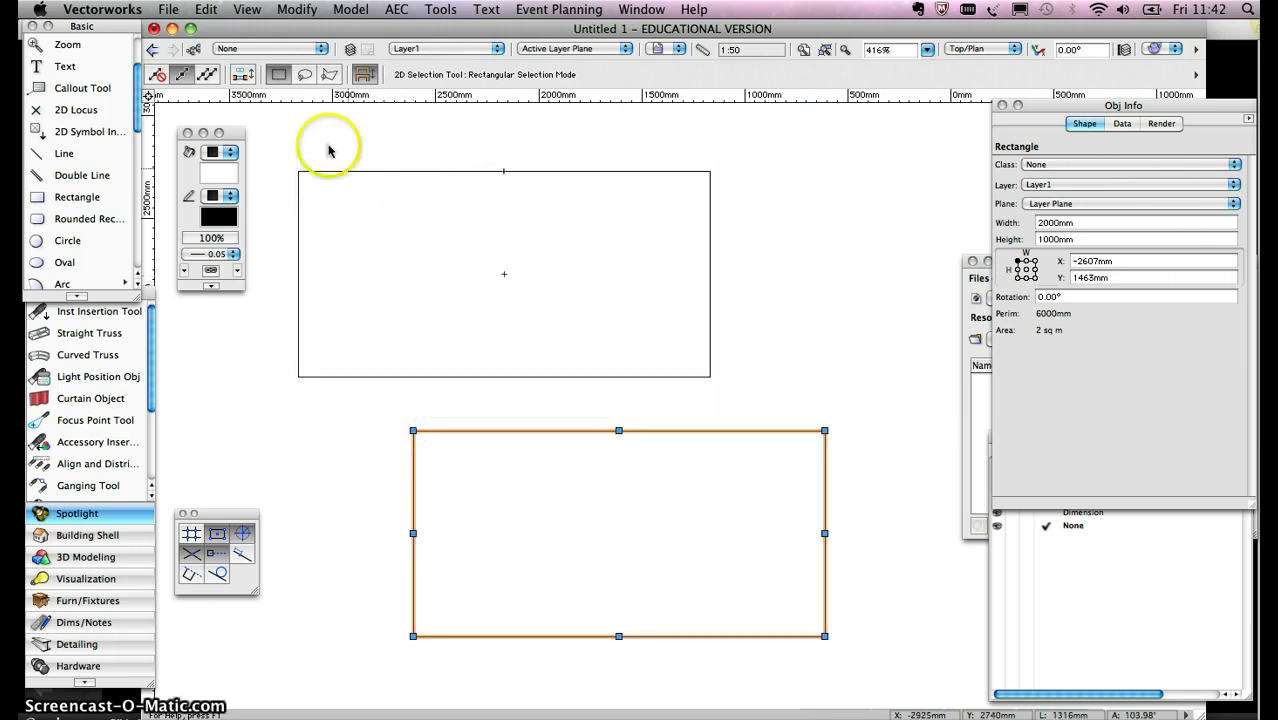
- Toggle the interactive scaling modes, leaving handle resizing turned off
{"action": "left_click", "coordinate": [158, 76]}
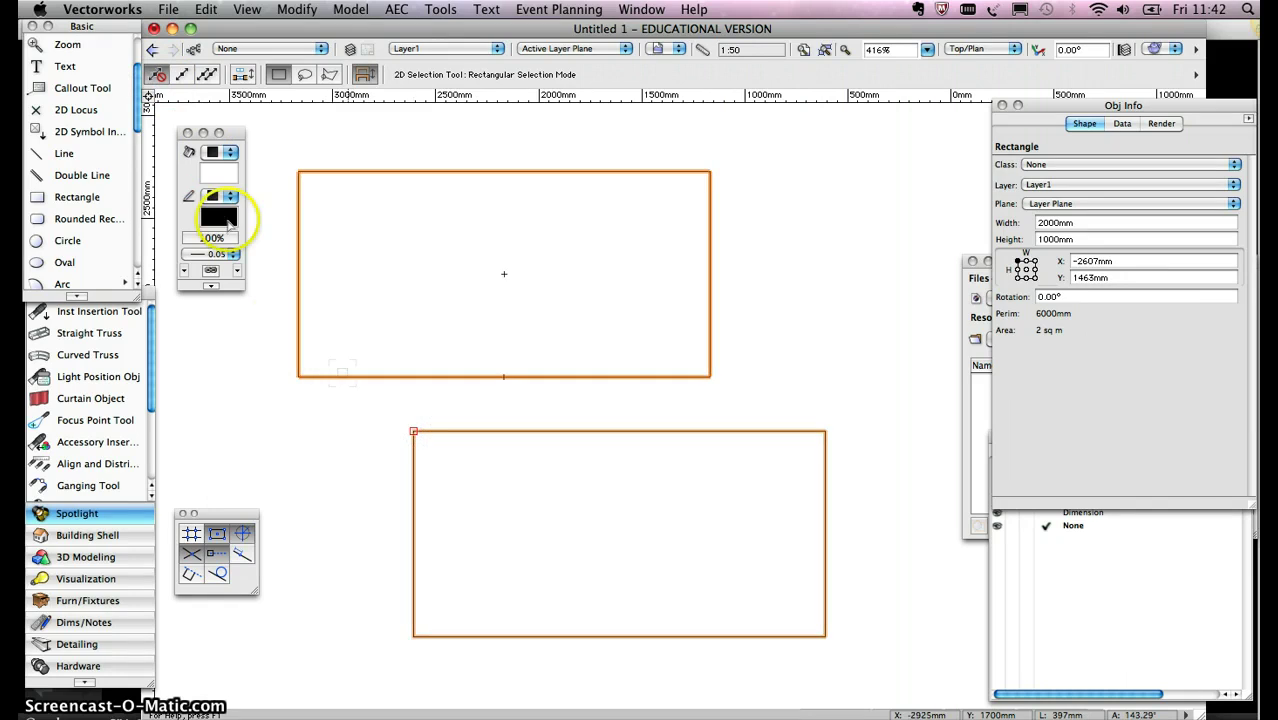
{"action": "left_click", "coordinate": [189, 76]}
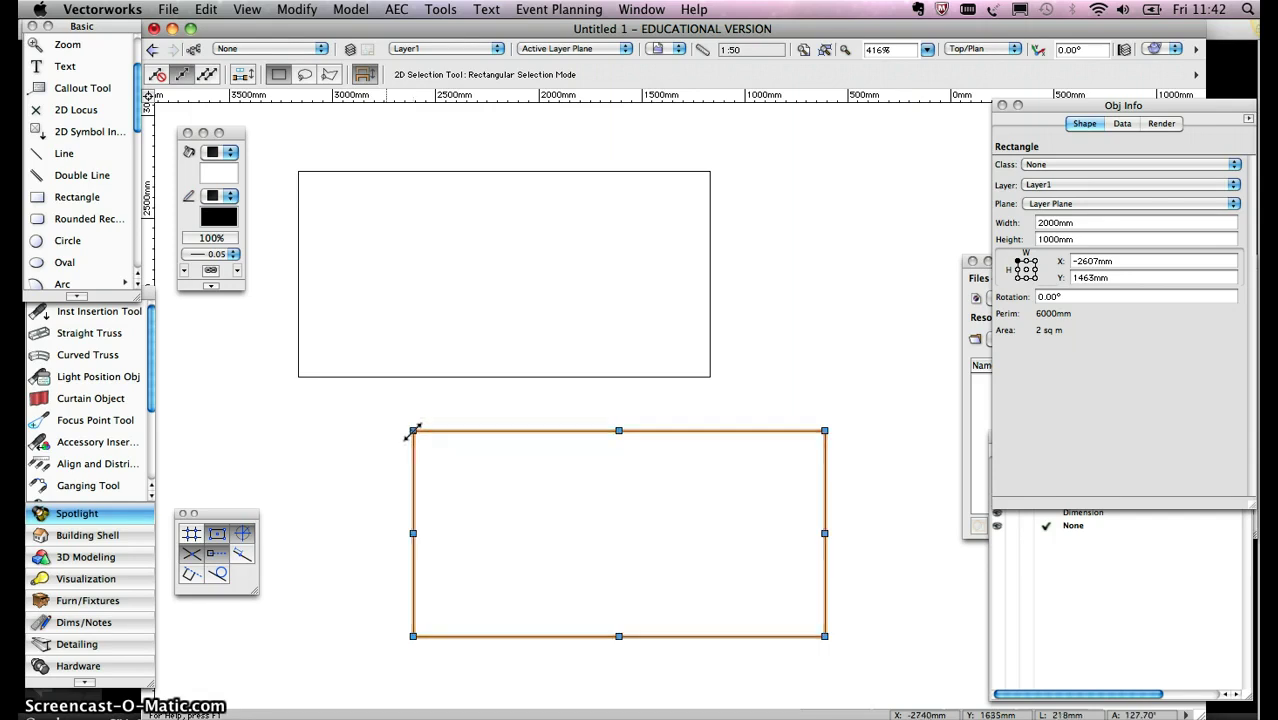
{"action": "left_click", "coordinate": [157, 74]}
- Snap the copy under the original, then drag it down-right to X -2615 mm, Y 1145 mm
{"action": "left_click", "coordinate": [415, 431]}
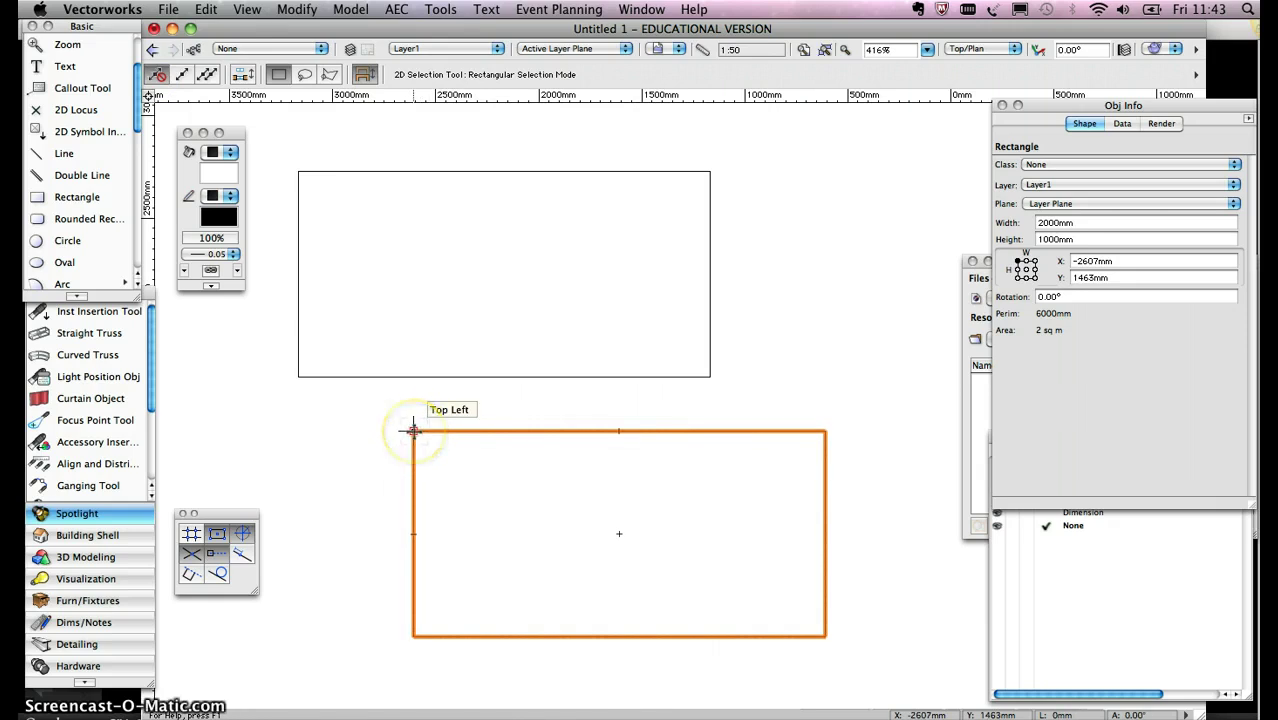
{"action": "left_click_drag", "start_coordinate": [414, 431], "coordinate": [304, 380]}
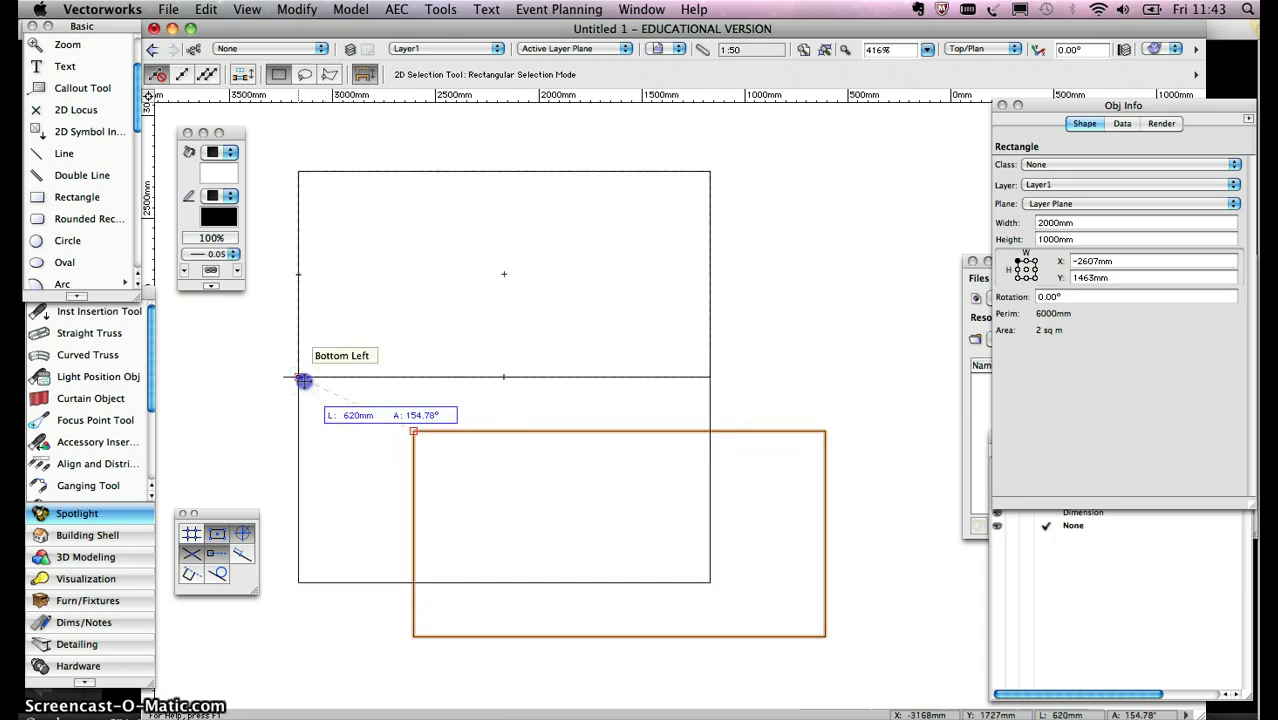
{"action": "left_click_drag", "start_coordinate": [304, 380], "coordinate": [300, 376]}
{"action": "left_click", "coordinate": [764, 439]}
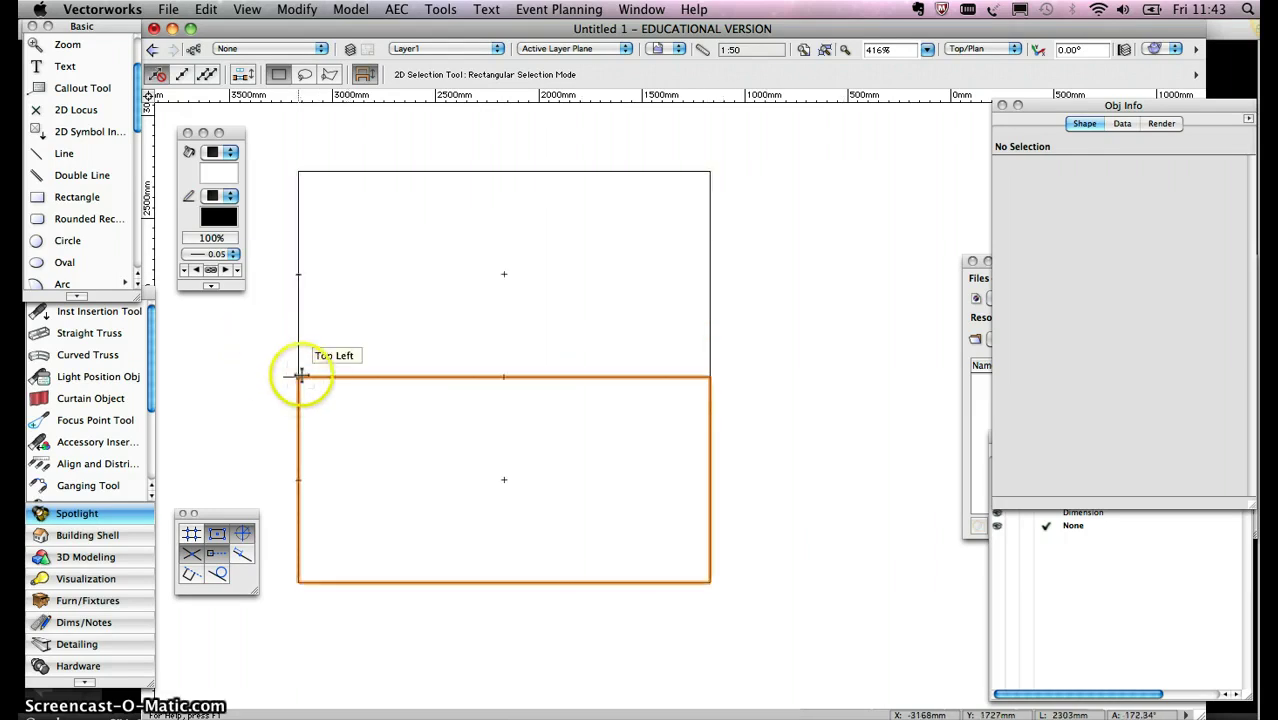
{"action": "left_click_drag", "start_coordinate": [298, 377], "coordinate": [710, 376]}
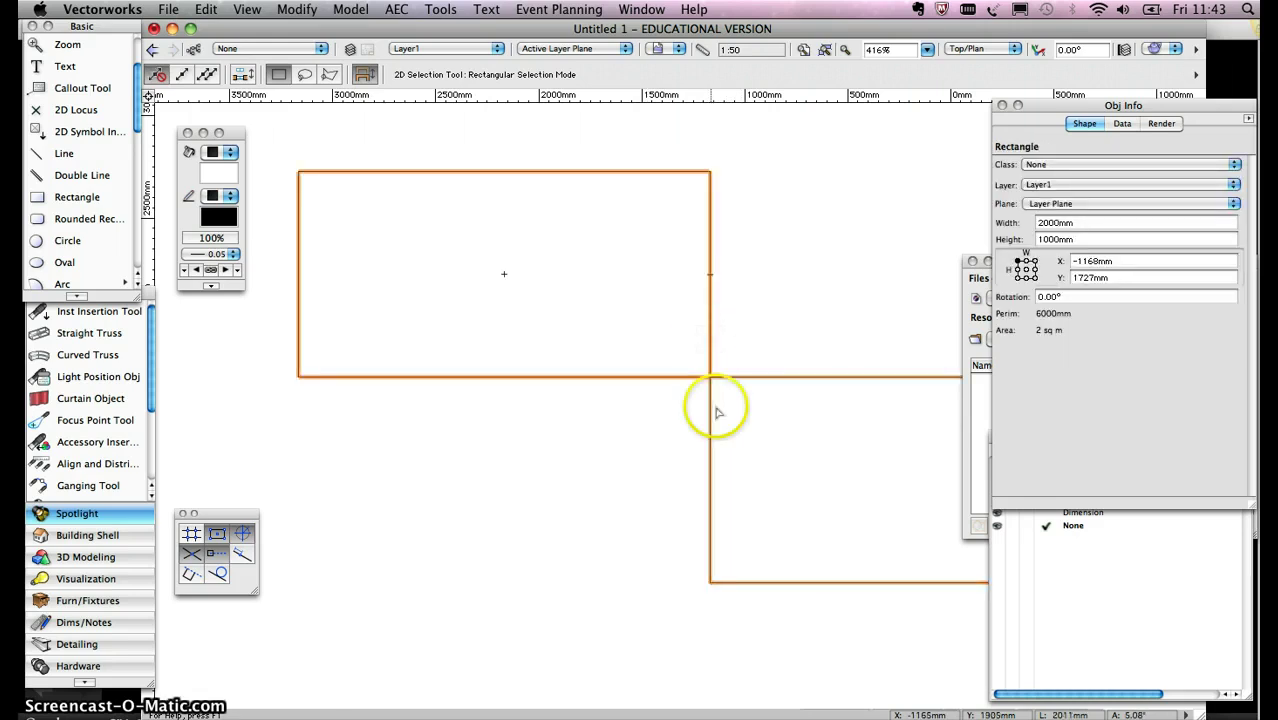
{"action": "left_click_drag", "start_coordinate": [711, 378], "coordinate": [411, 496]}
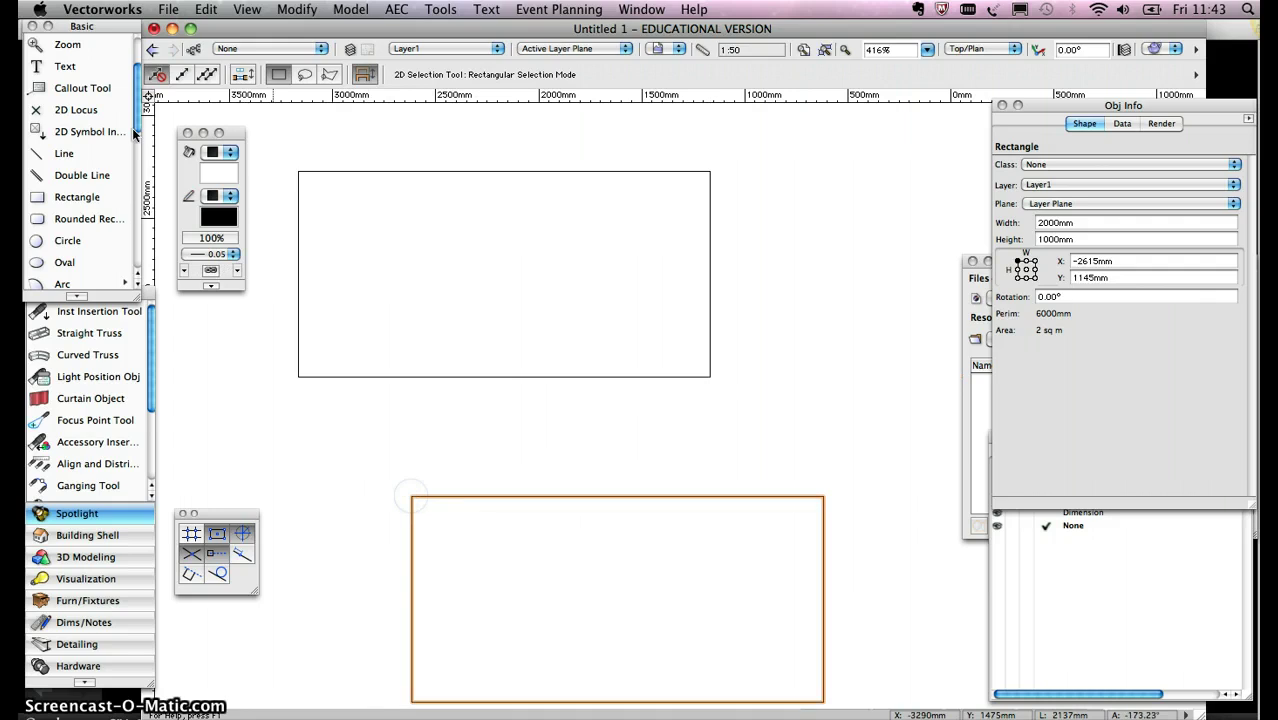
{"action": "left_click", "coordinate": [64, 155]}
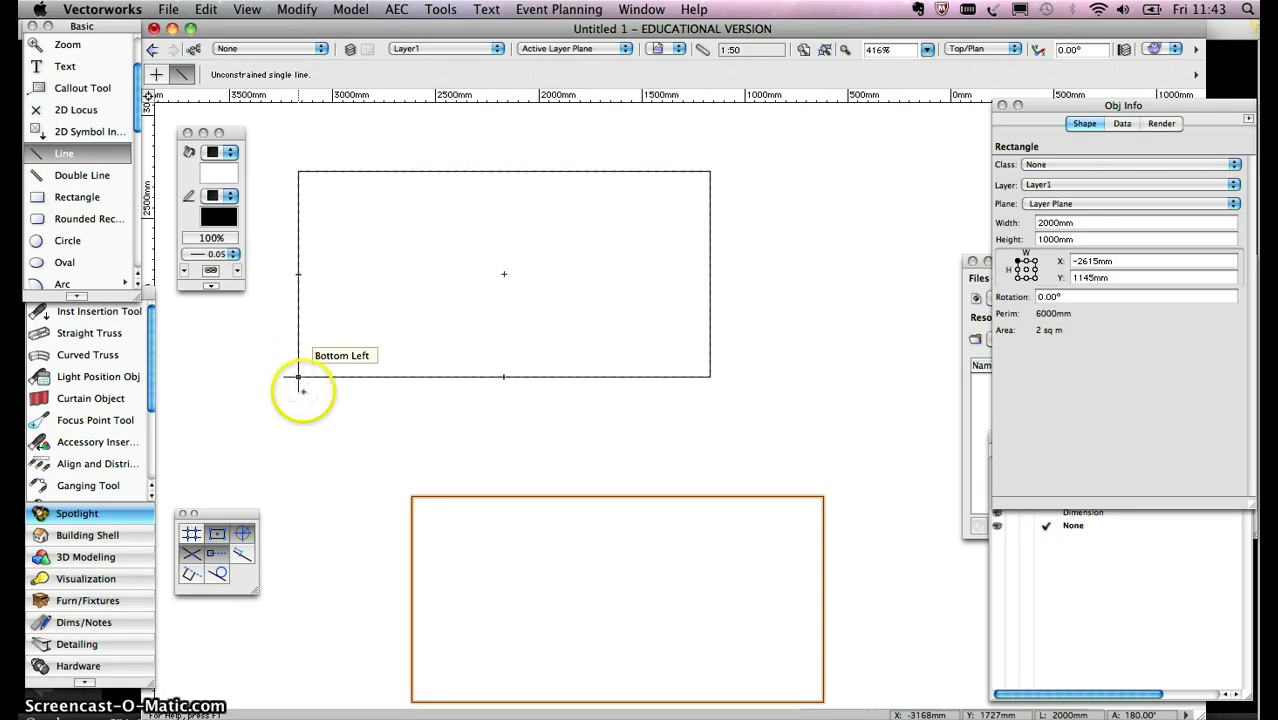
{"action": "left_click", "coordinate": [298, 377]}
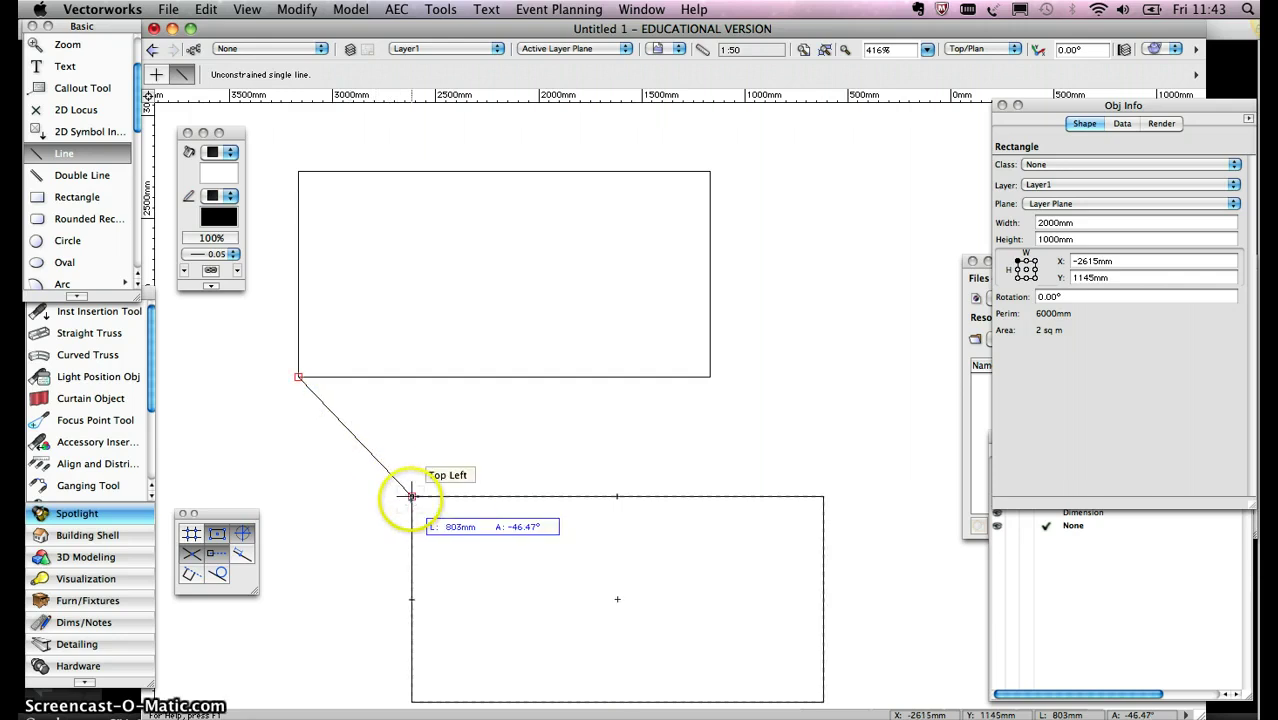
{"action": "left_click", "coordinate": [411, 495]}
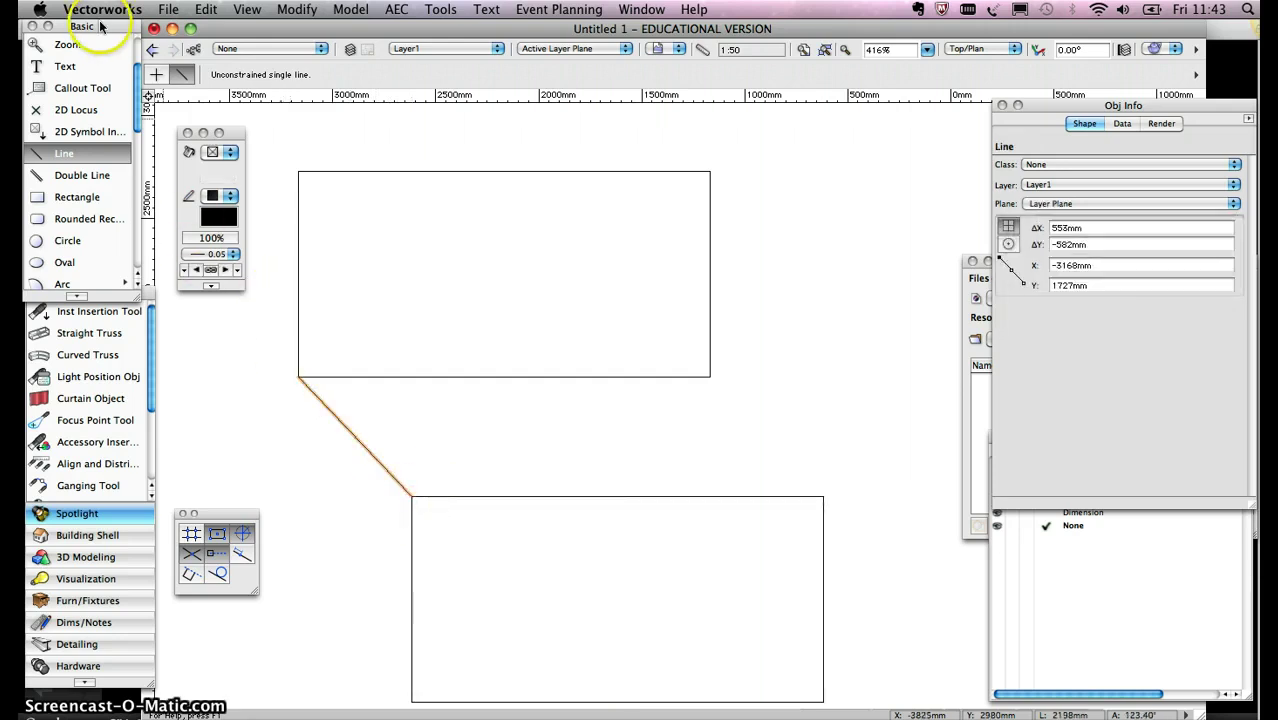
{"action": "key", "text": "x"}
{"action": "left_click", "coordinate": [443, 437]}
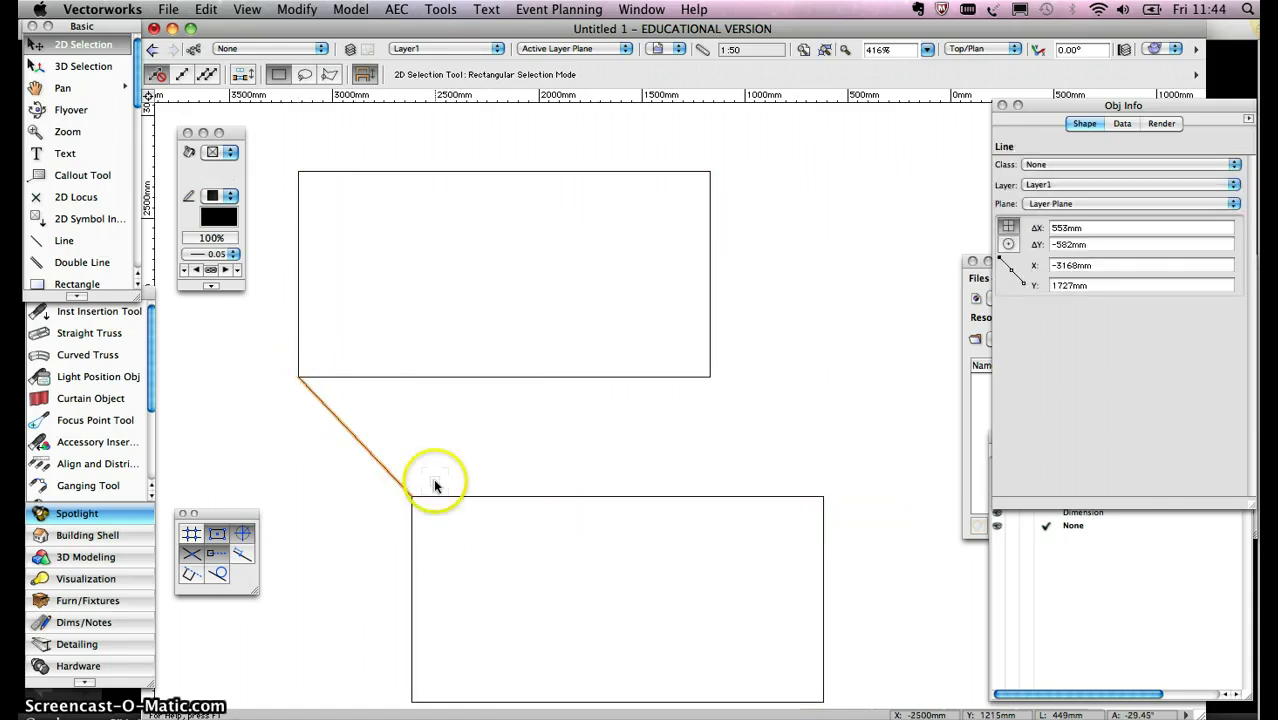
{"action": "key", "text": "Delete"}
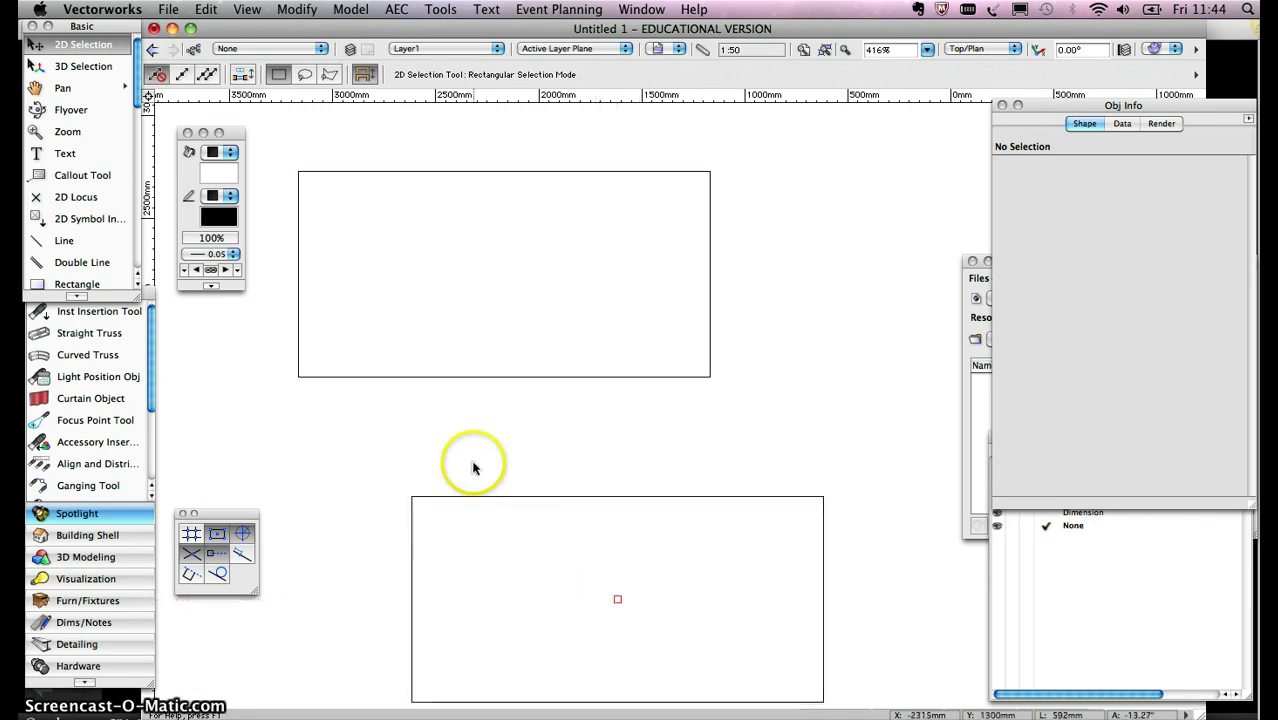
- Draw a 1000mm-radius circle centred at X -800, Y 1710, overlapping both rectangles
{"action": "scroll", "coordinate": [137, 90], "scroll_direction": "down", "scroll_amount": 4}
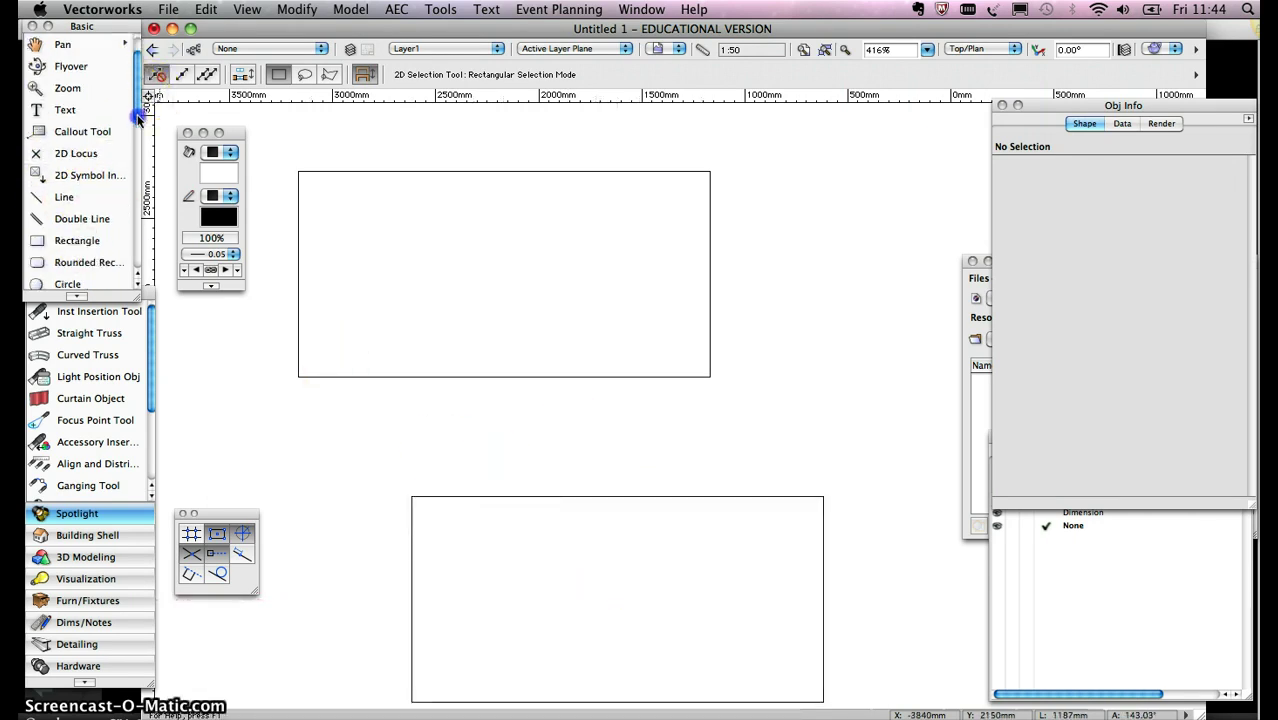
{"action": "left_click", "coordinate": [60, 240]}
{"action": "left_click", "coordinate": [786, 380]}
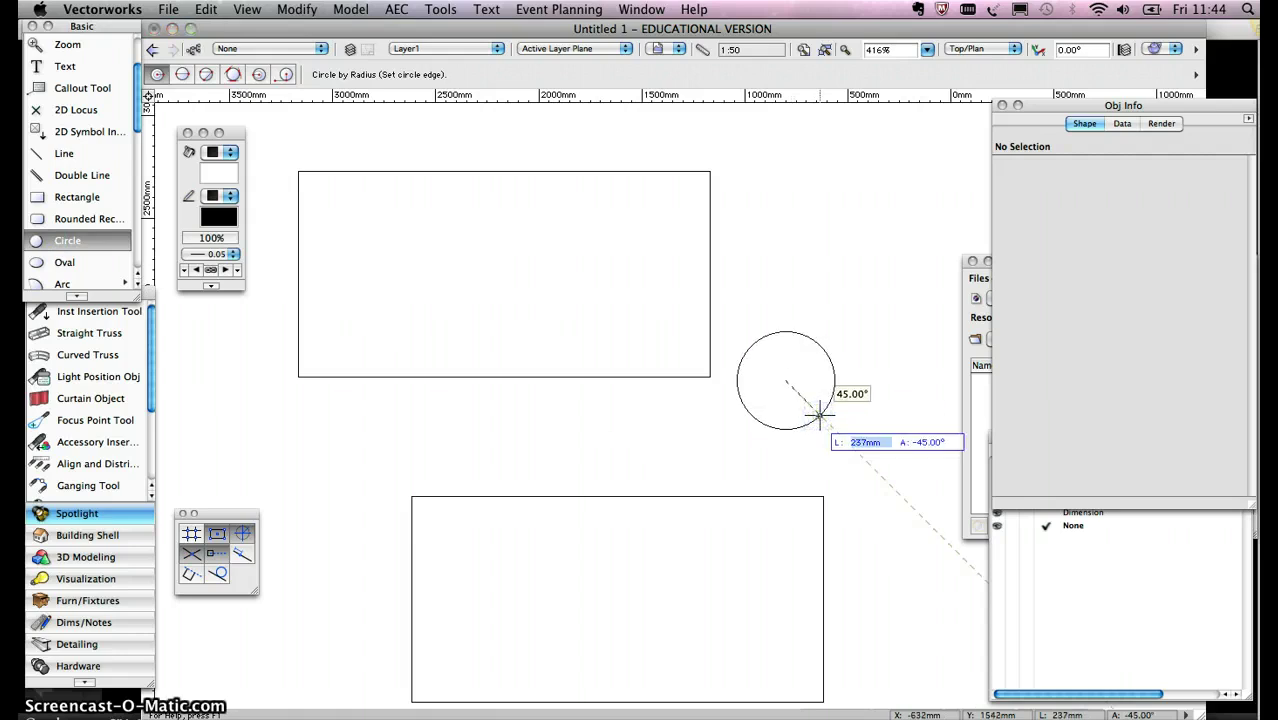
{"action": "key", "text": "Return"}
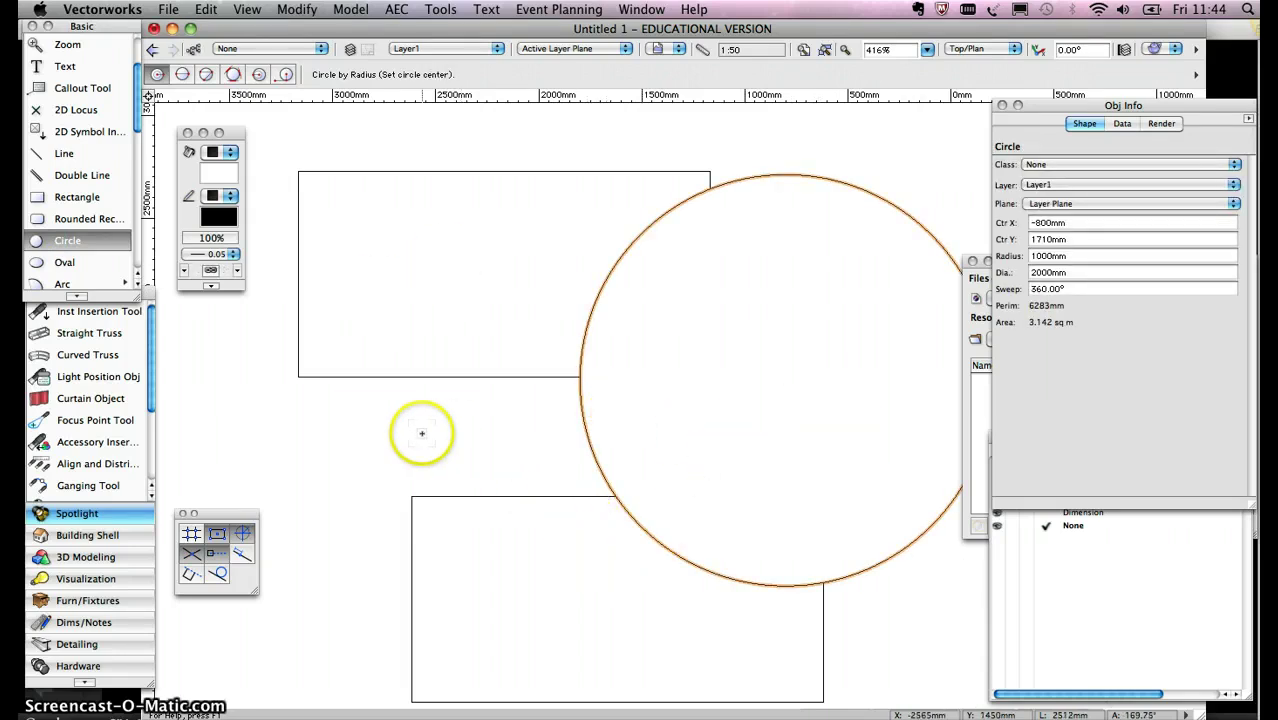
- Draw a temporary 285mm square as a positioning aid
{"action": "left_click", "coordinate": [70, 197]}
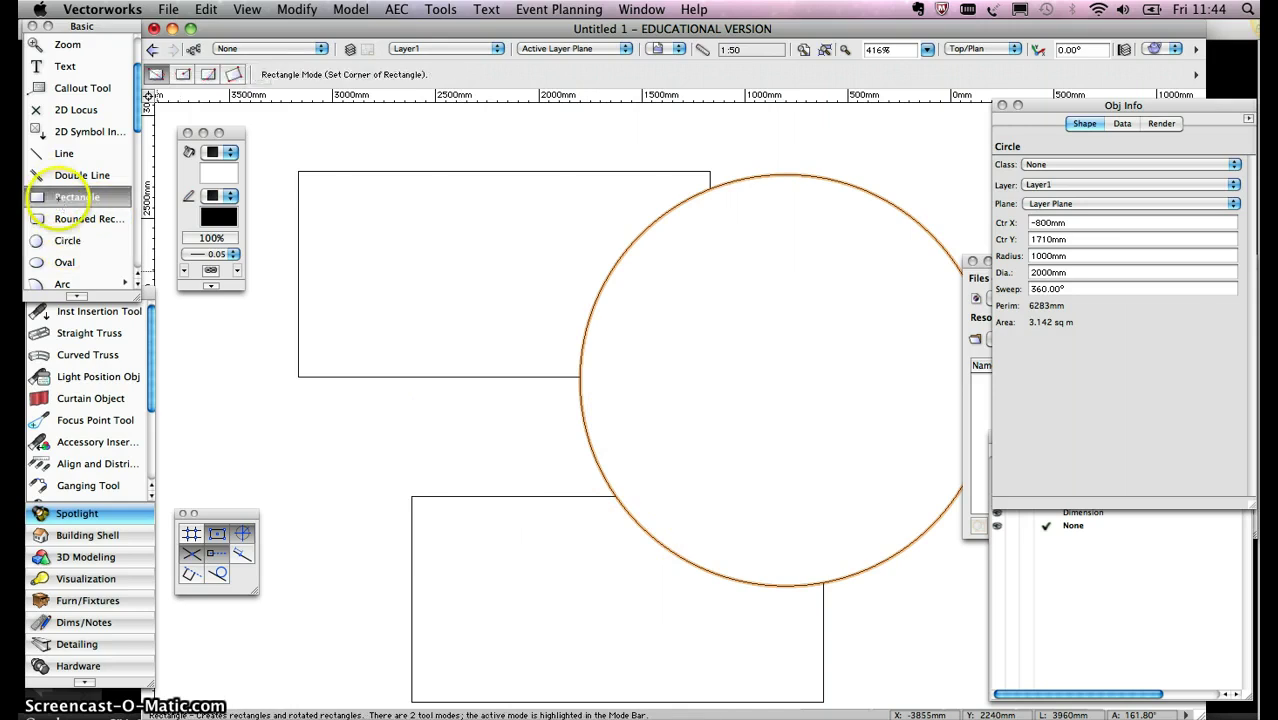
{"action": "left_click", "coordinate": [413, 410]}
{"action": "left_click", "coordinate": [485, 451]}
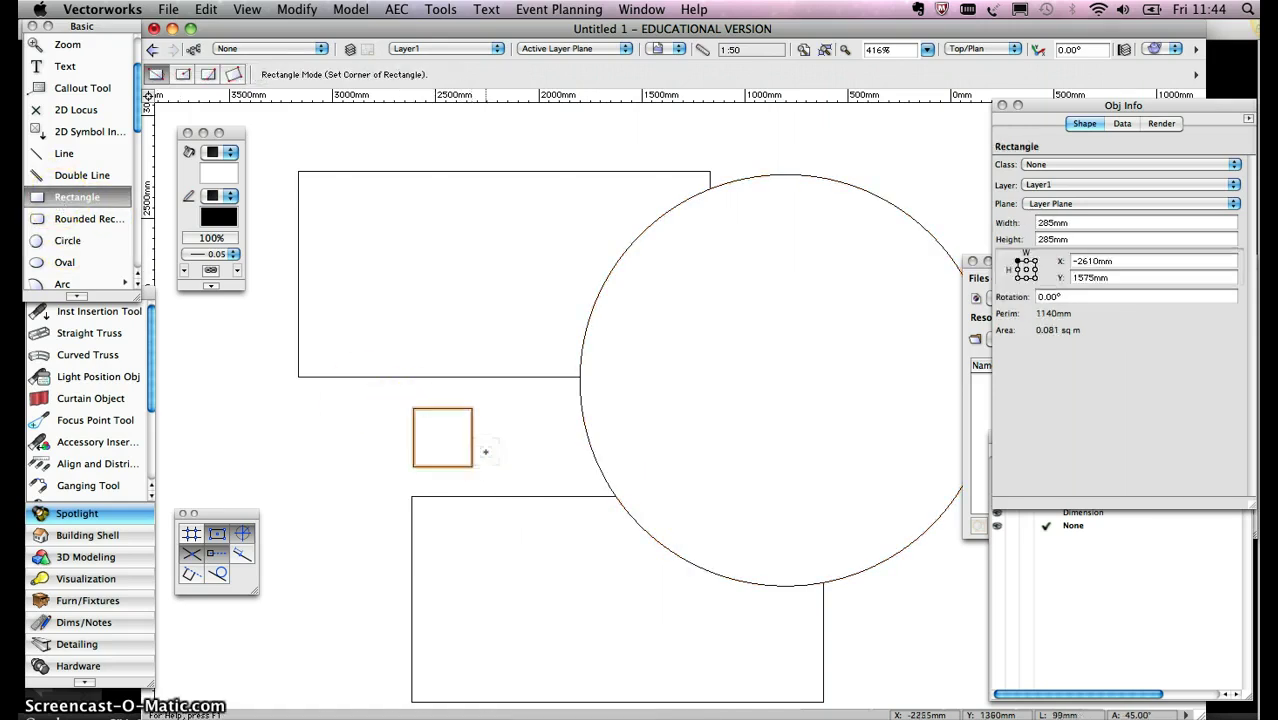
{"action": "key", "text": "Tab"}
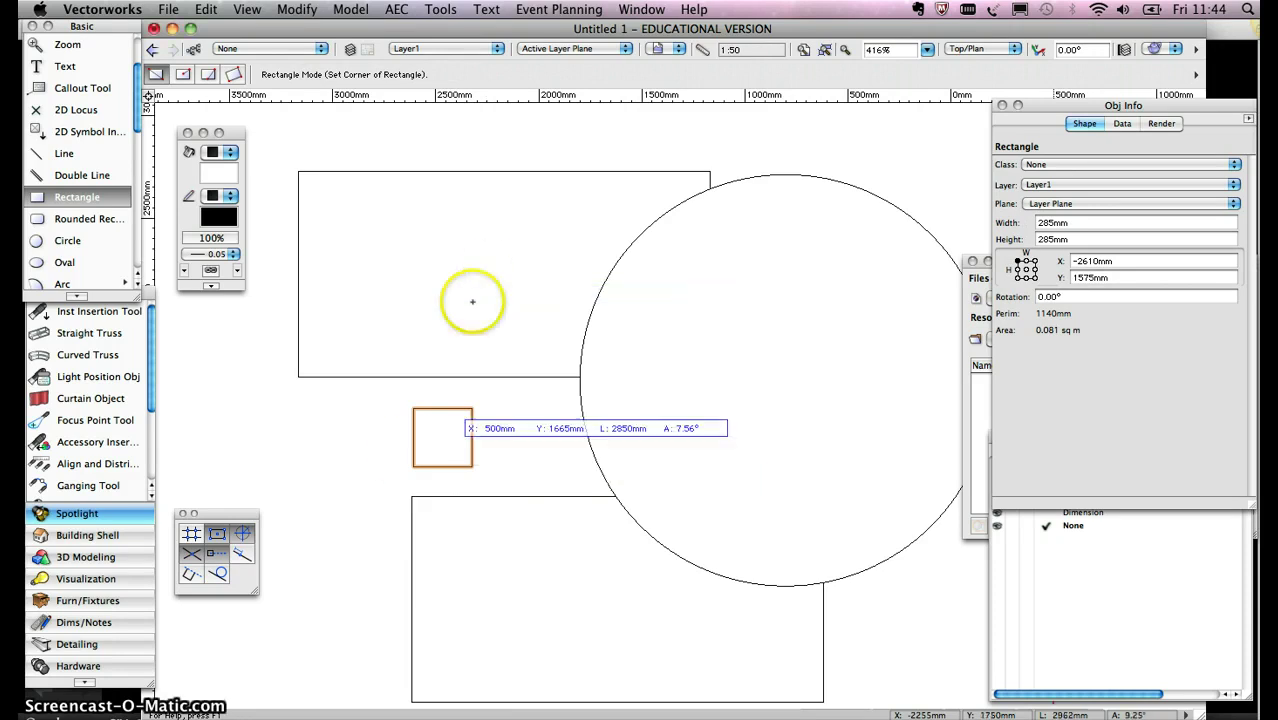
{"action": "left_click", "coordinate": [62, 42]}
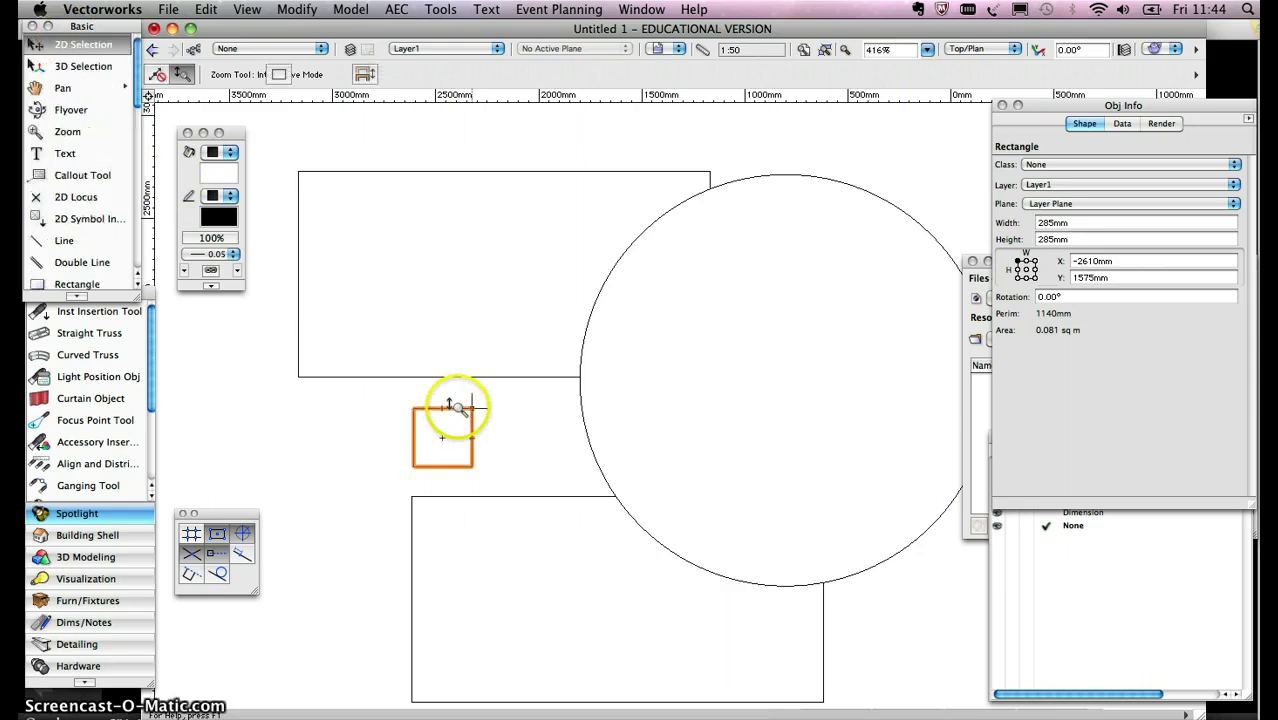
- Snap the square to the circle's centre, delete it, and centre the circle on the upper rectangle
{"action": "key", "text": "x"}
{"action": "left_click_drag", "start_coordinate": [470, 408], "coordinate": [443, 407]}
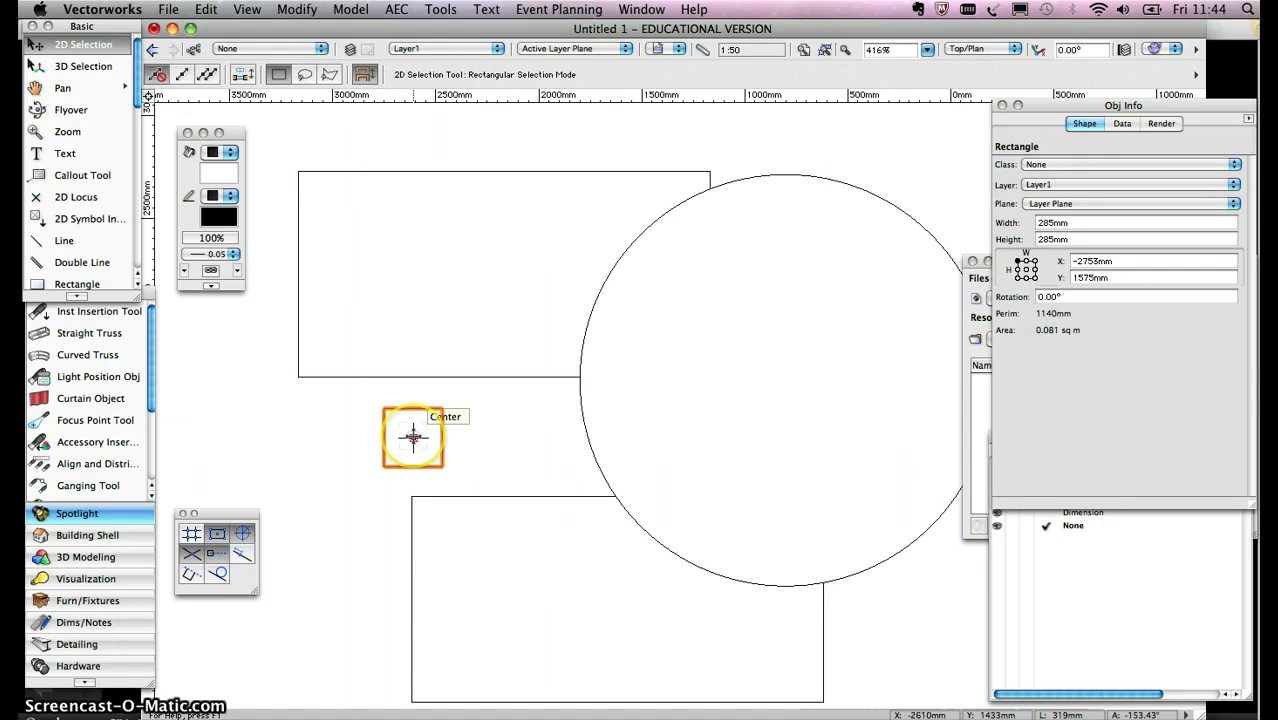
{"action": "left_click_drag", "start_coordinate": [413, 436], "coordinate": [785, 380]}
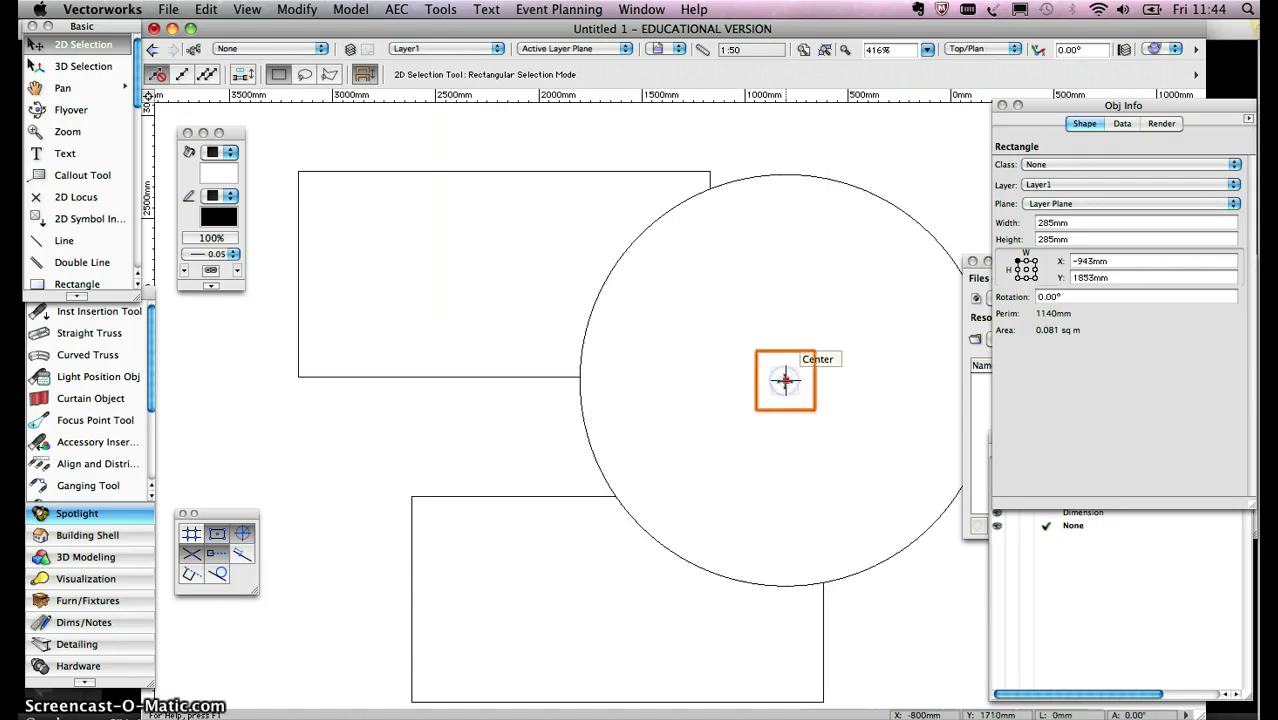
{"action": "key", "text": "Delete"}
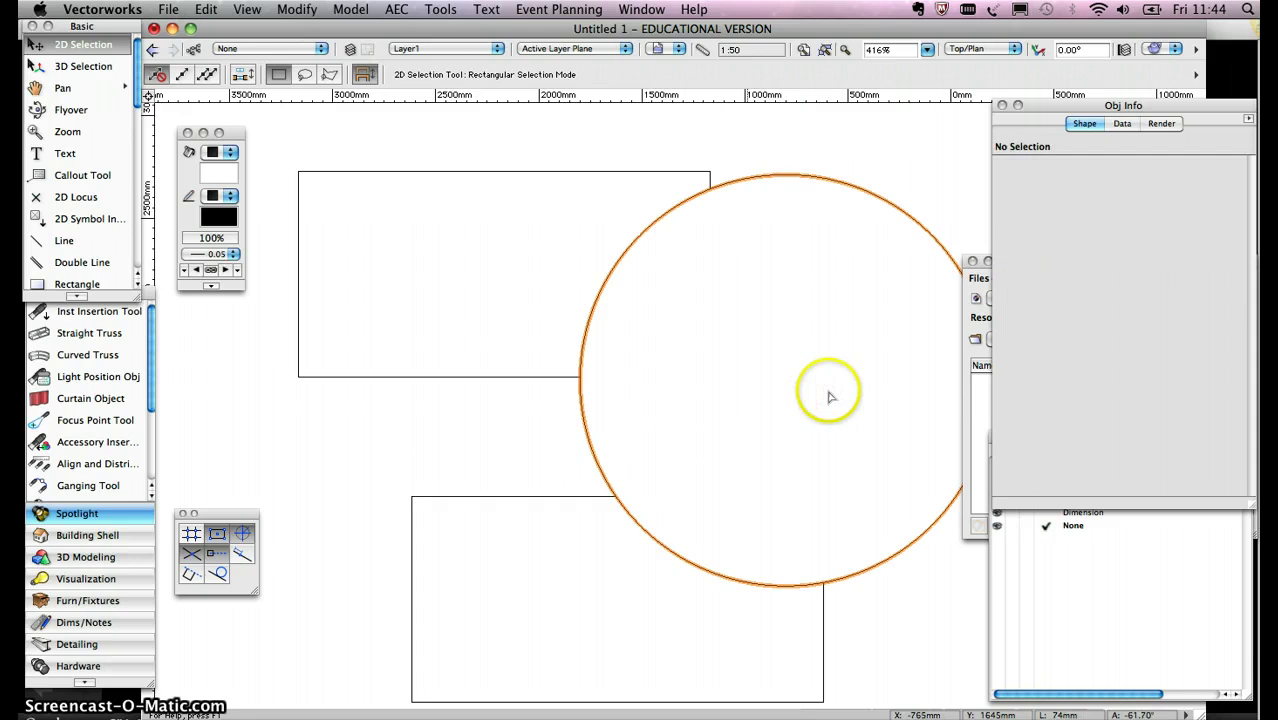
{"action": "left_click_drag", "start_coordinate": [785, 378], "coordinate": [504, 274]}
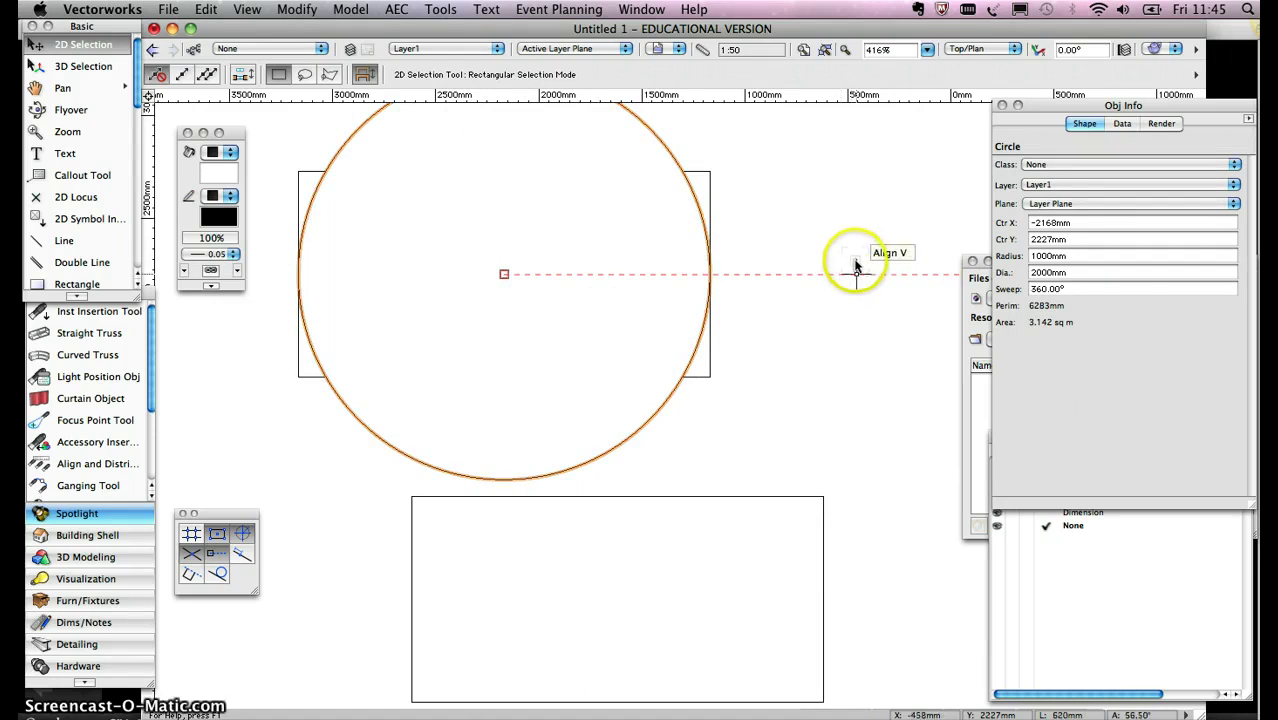
- Browse the circle's fill colour palettes without changing the fill
{"action": "key", "text": "space"}
{"action": "left_click_drag", "start_coordinate": [827, 257], "coordinate": [852, 290]}
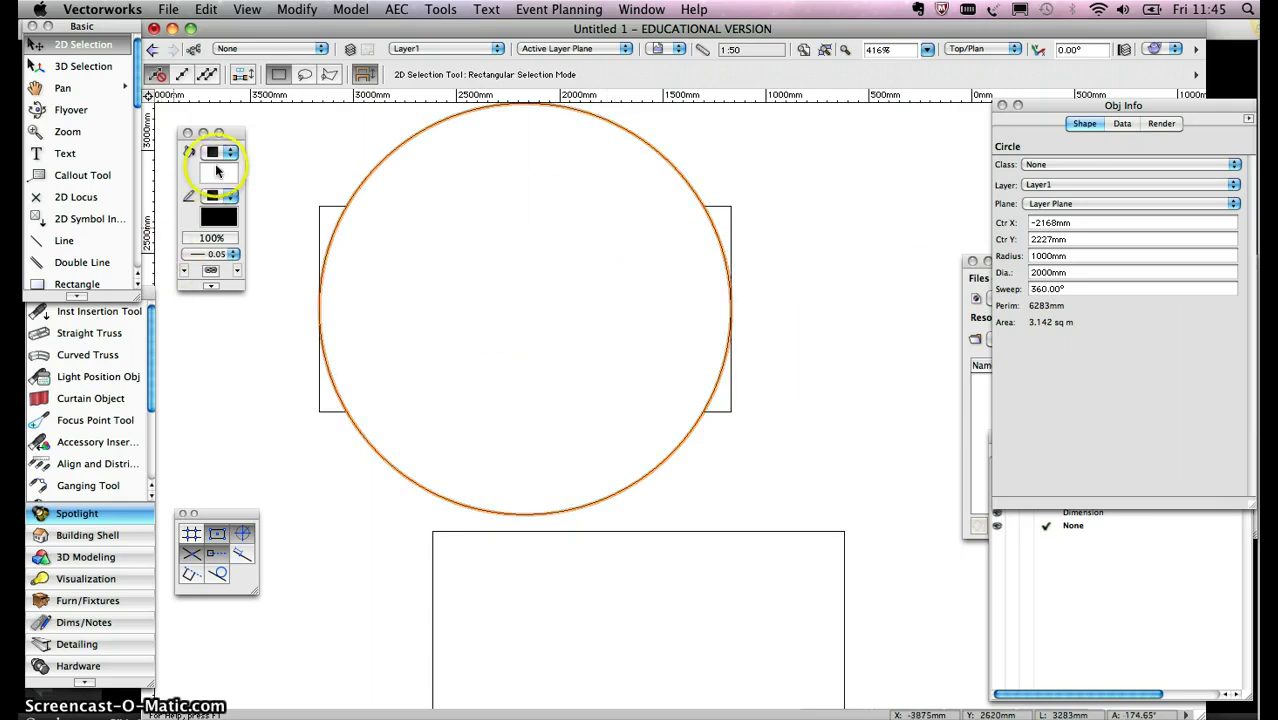
{"action": "left_click", "coordinate": [220, 168]}
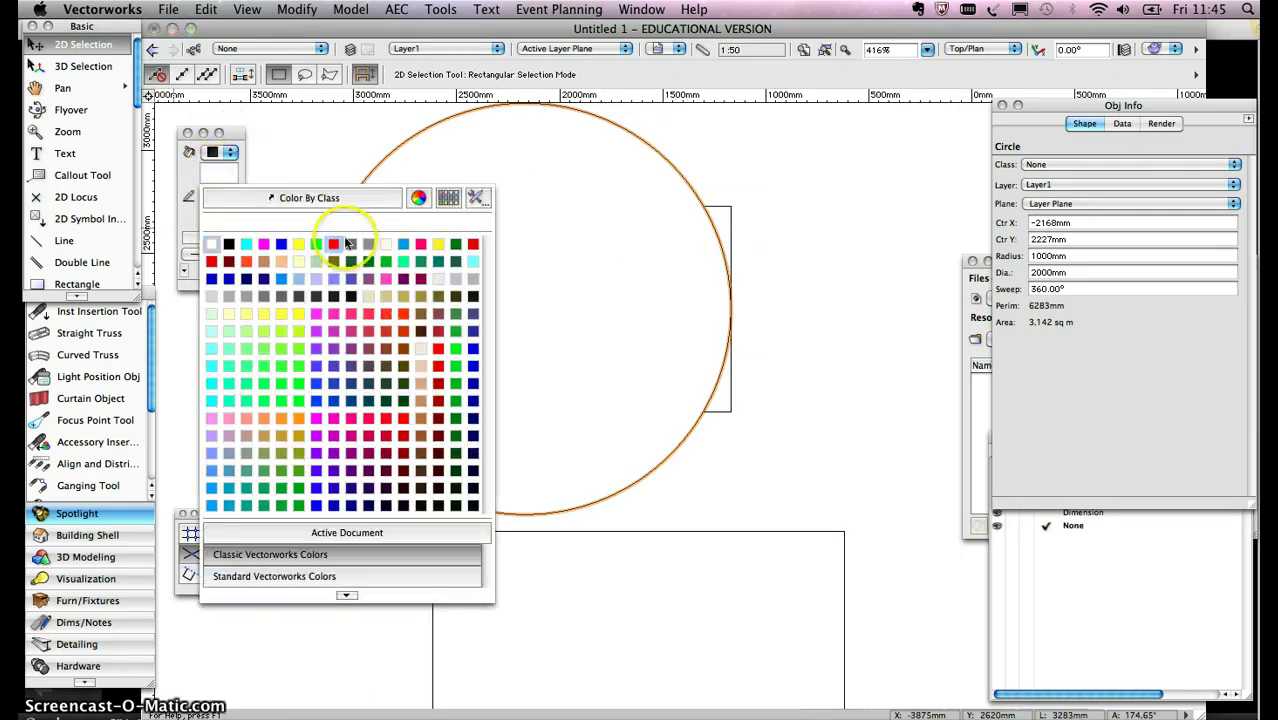
{"action": "left_click", "coordinate": [477, 198]}
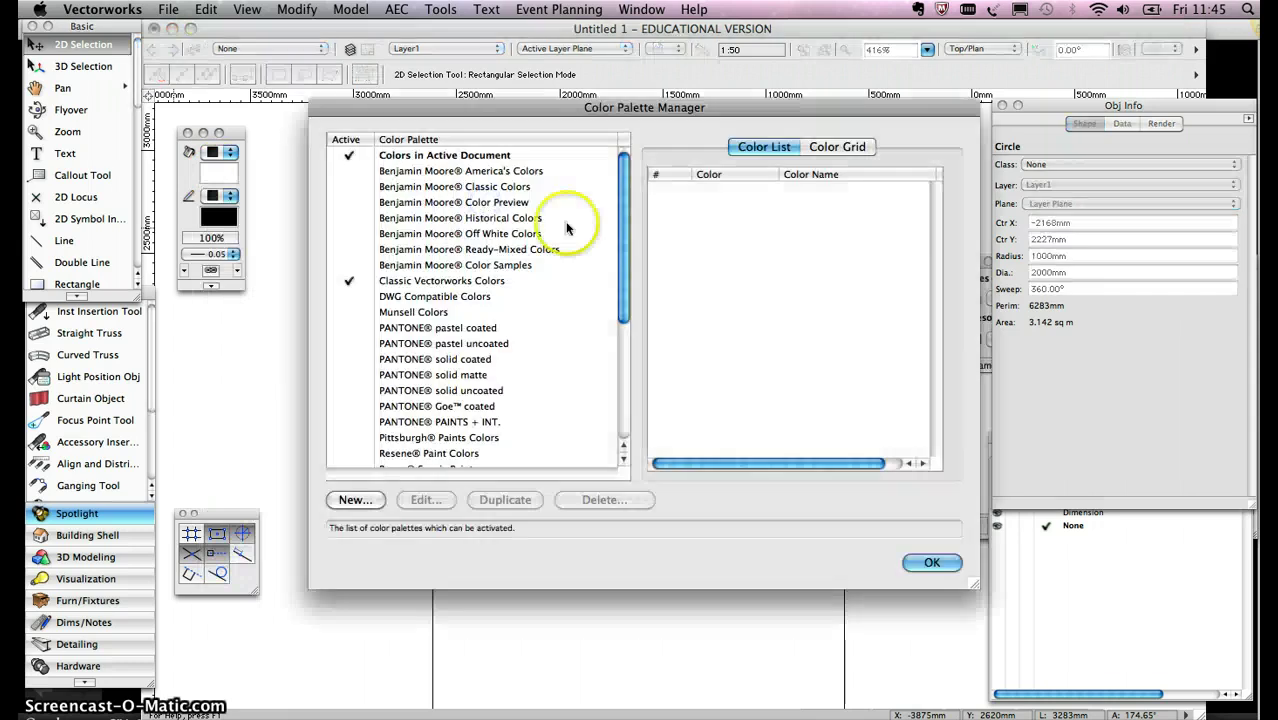
{"action": "left_click", "coordinate": [925, 554]}
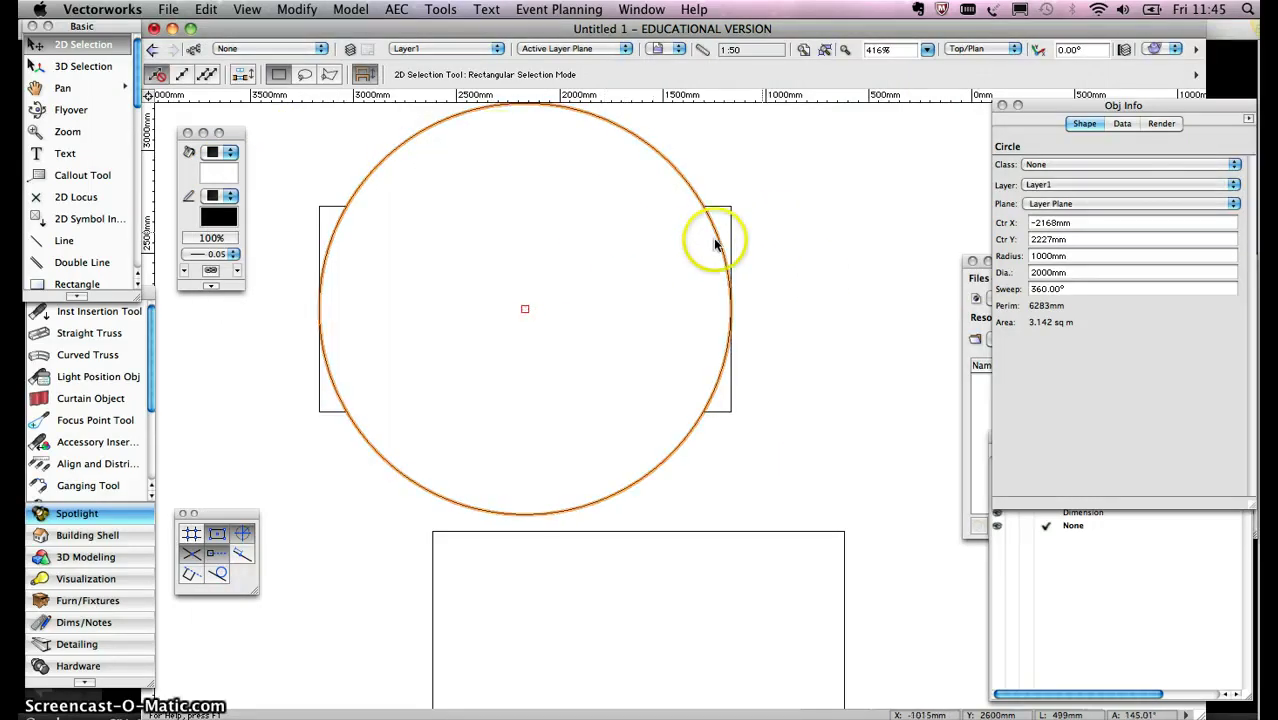
- Send the circle to the back behind the upper rectangle and deselect
{"action": "left_click", "coordinate": [298, 9]}
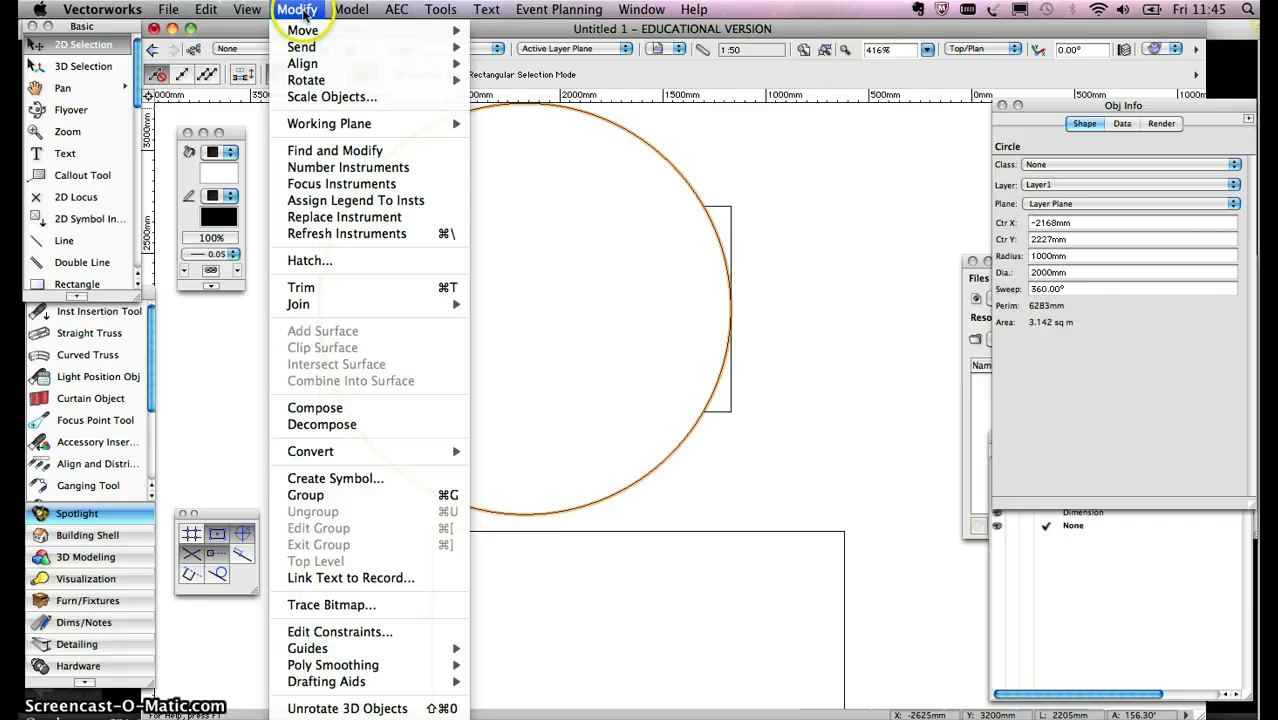
{"action": "mouse_move", "coordinate": [302, 48]}
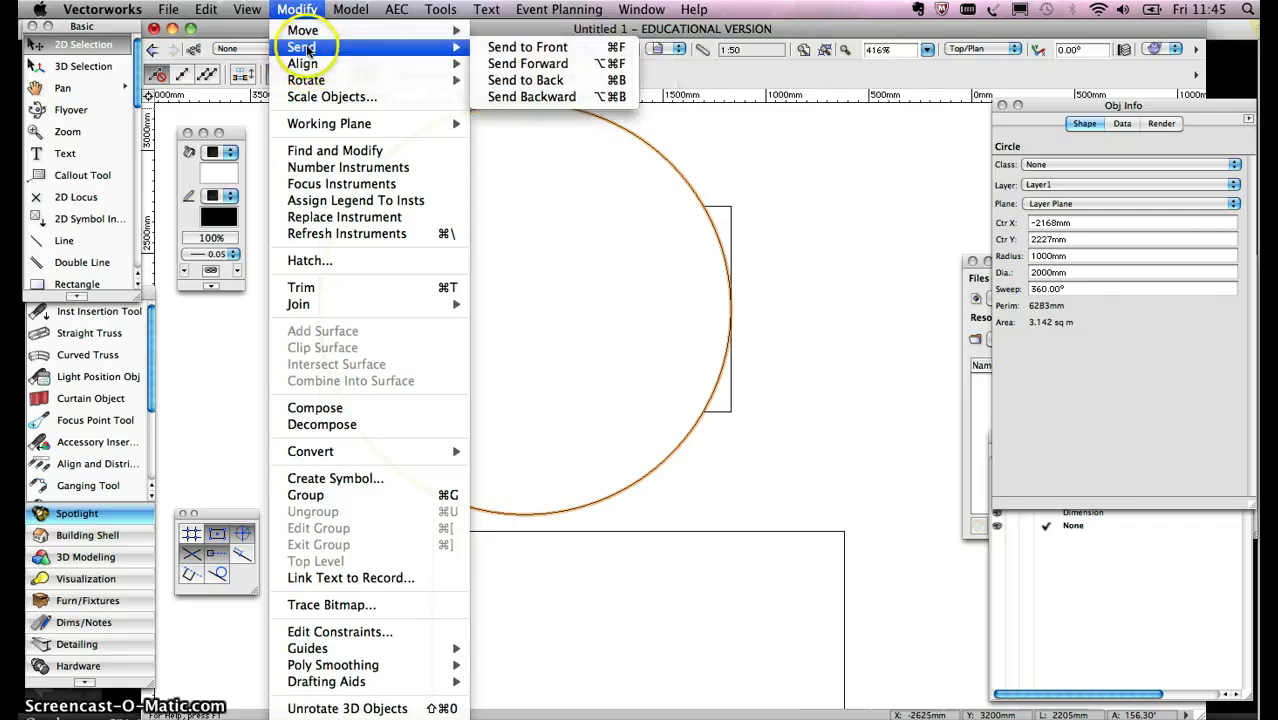
{"action": "left_click", "coordinate": [526, 80]}
{"action": "left_click", "coordinate": [904, 264]}
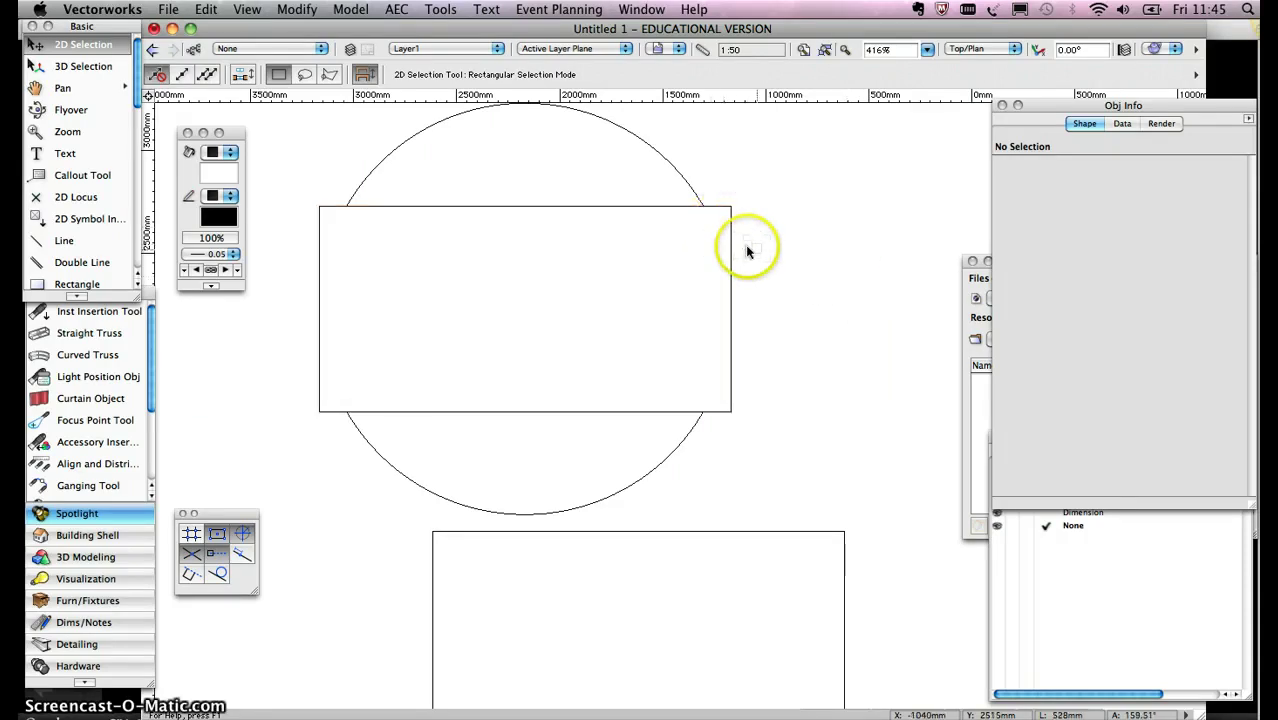
- Select the upper rectangle and give it a solid green fill
{"action": "left_click", "coordinate": [229, 153]}
{"action": "left_click", "coordinate": [427, 136]}
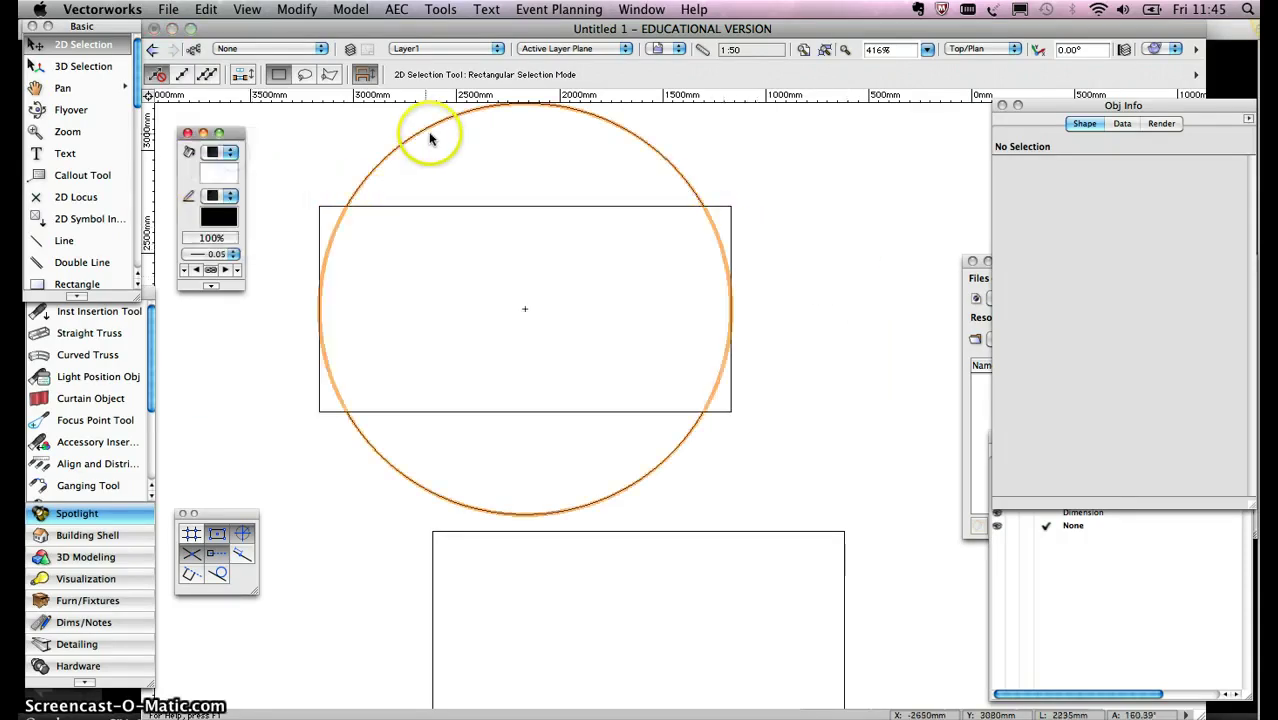
{"action": "left_click", "coordinate": [411, 206]}
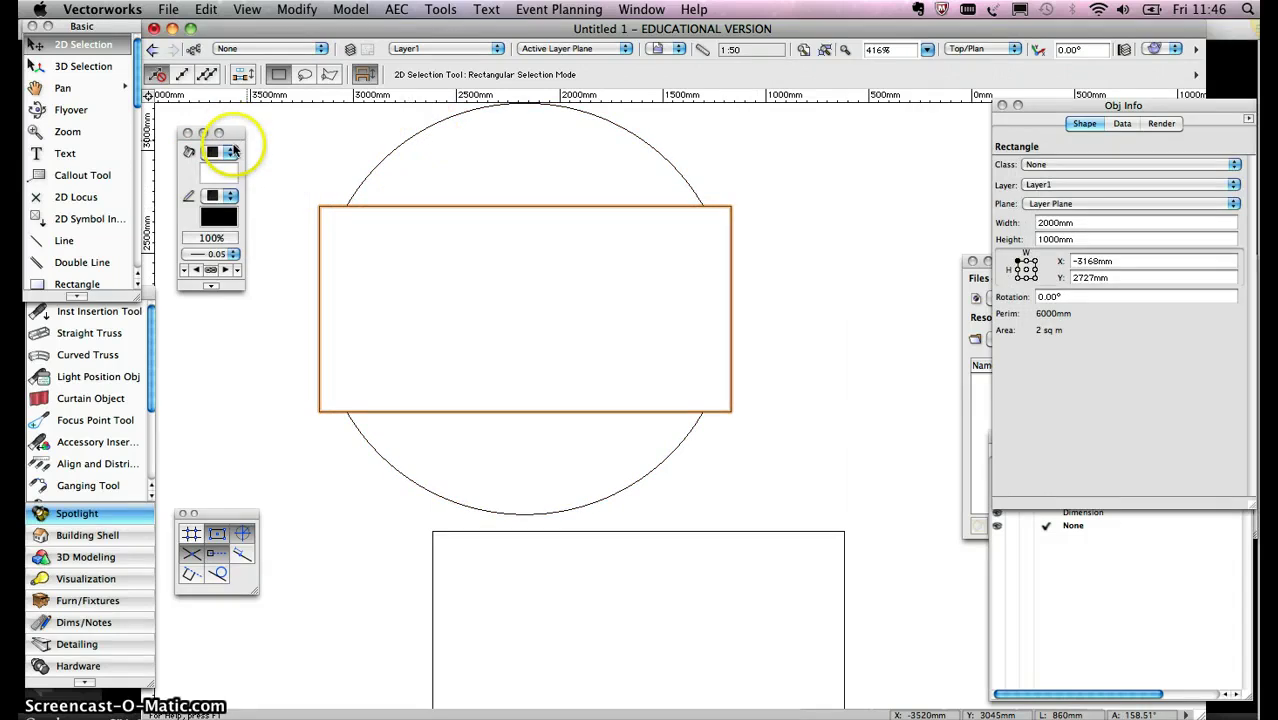
{"action": "left_click", "coordinate": [231, 152]}
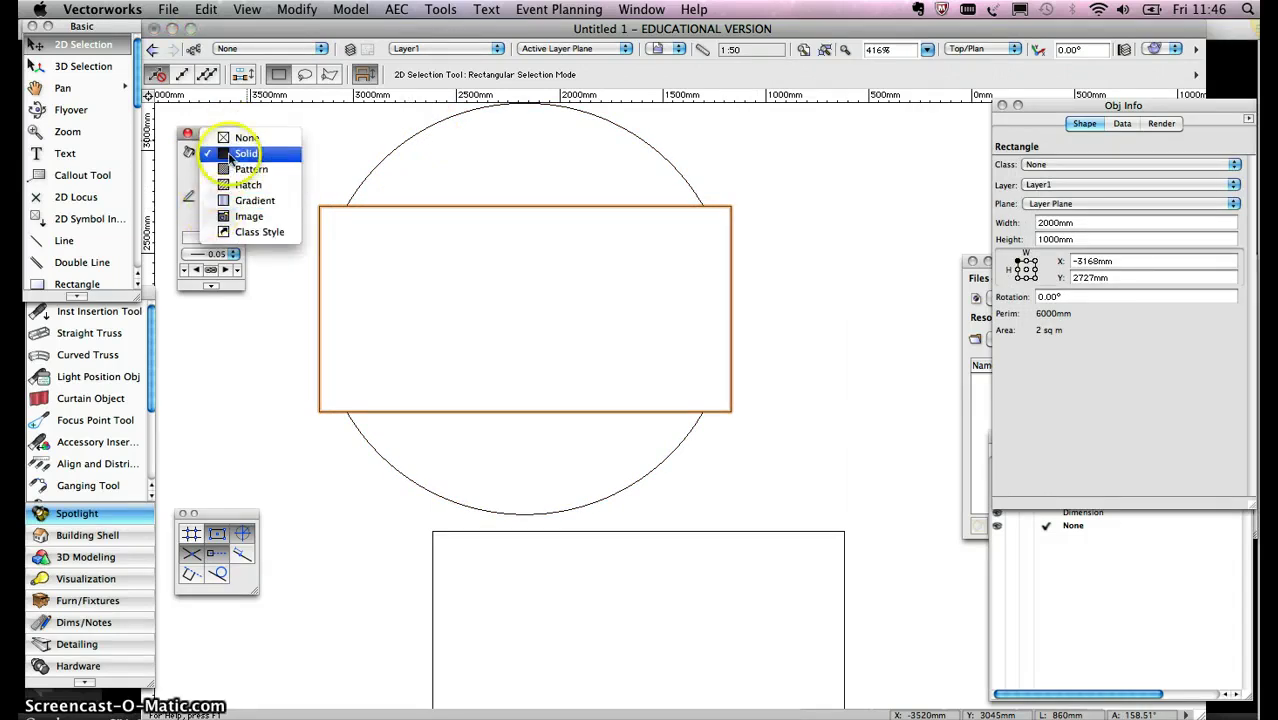
{"action": "left_click", "coordinate": [222, 157]}
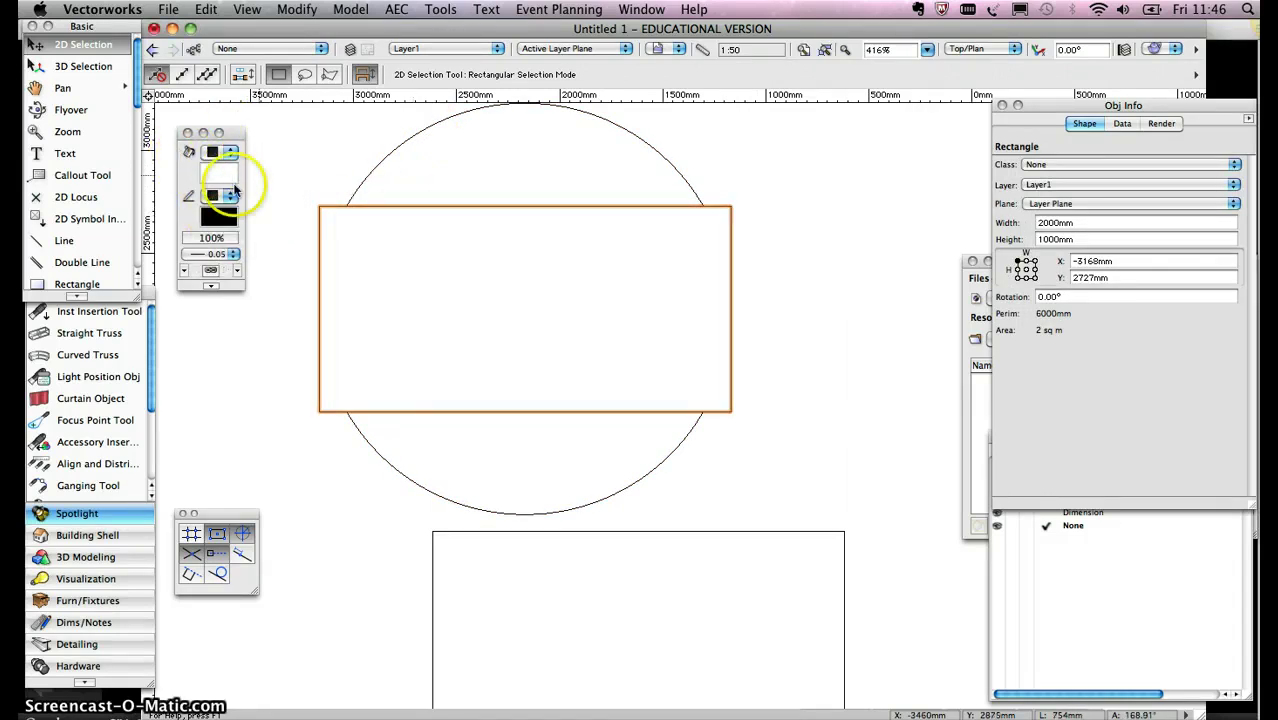
{"action": "left_click", "coordinate": [206, 174]}
{"action": "left_click", "coordinate": [320, 249]}
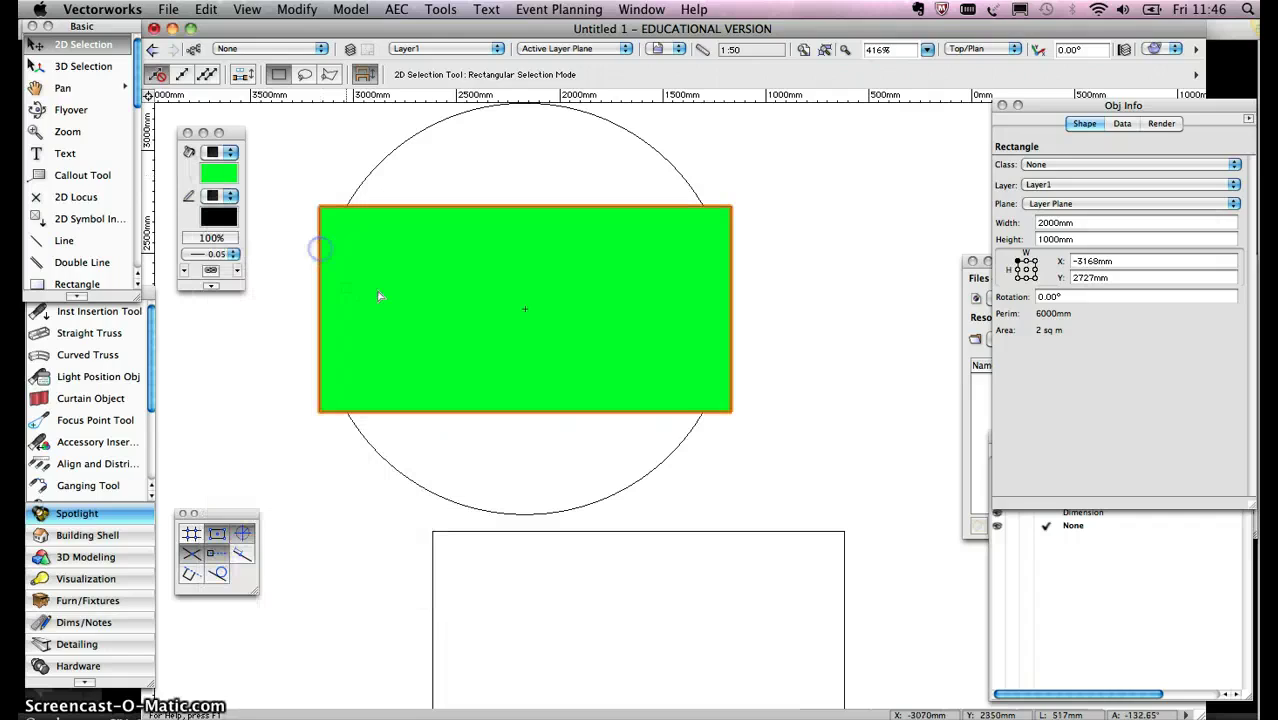
- Set the upper rectangle's fill to None and deselect it
{"action": "left_click", "coordinate": [219, 174]}
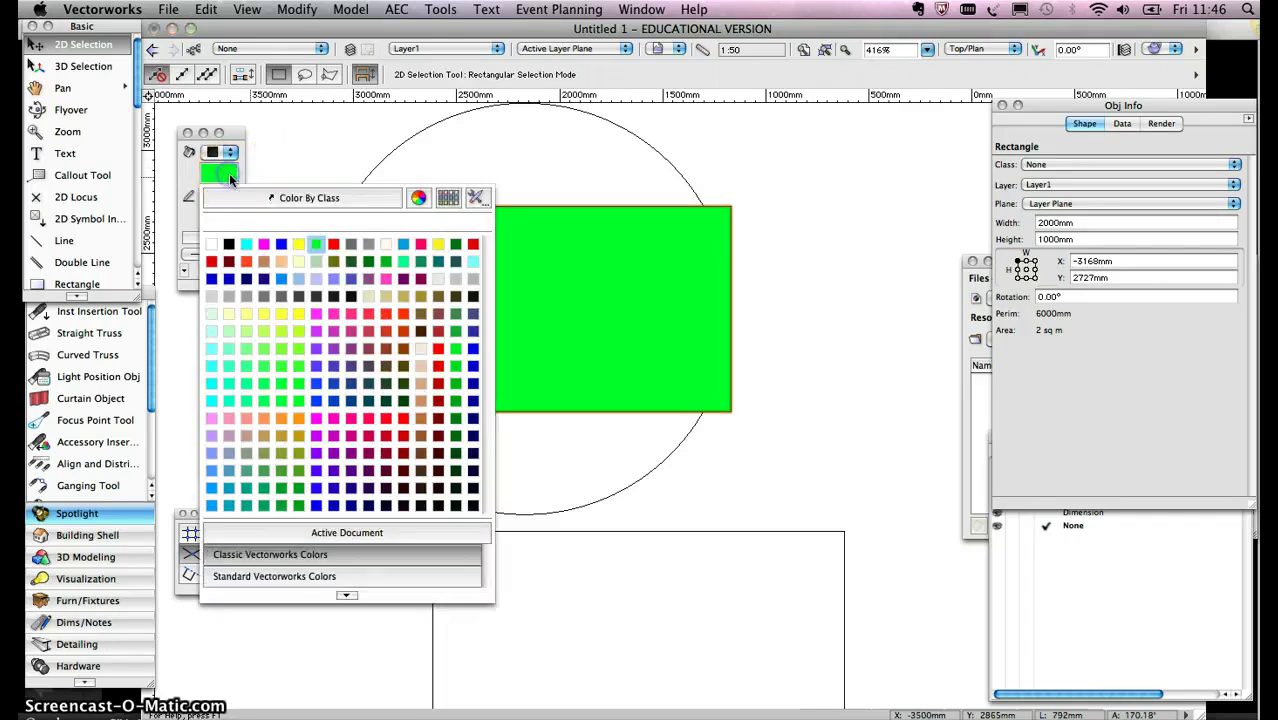
{"action": "left_click", "coordinate": [230, 153]}
{"action": "left_click", "coordinate": [247, 137]}
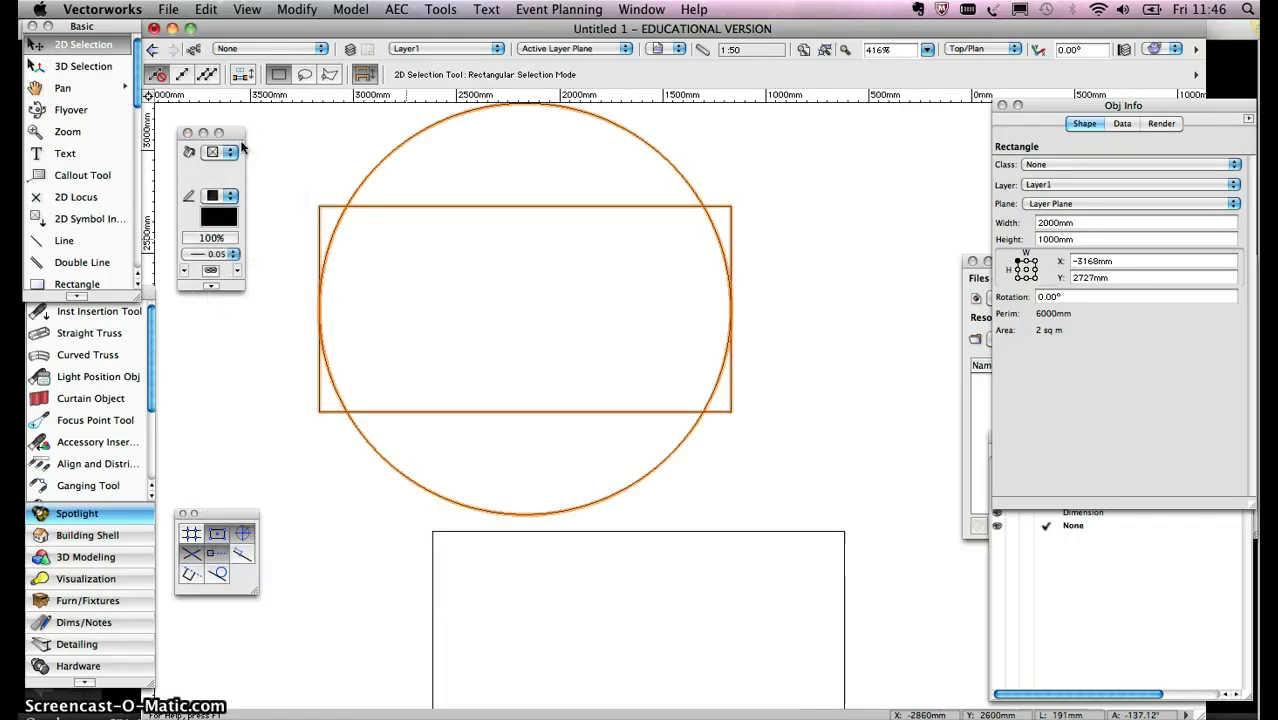
{"action": "left_click", "coordinate": [833, 294]}
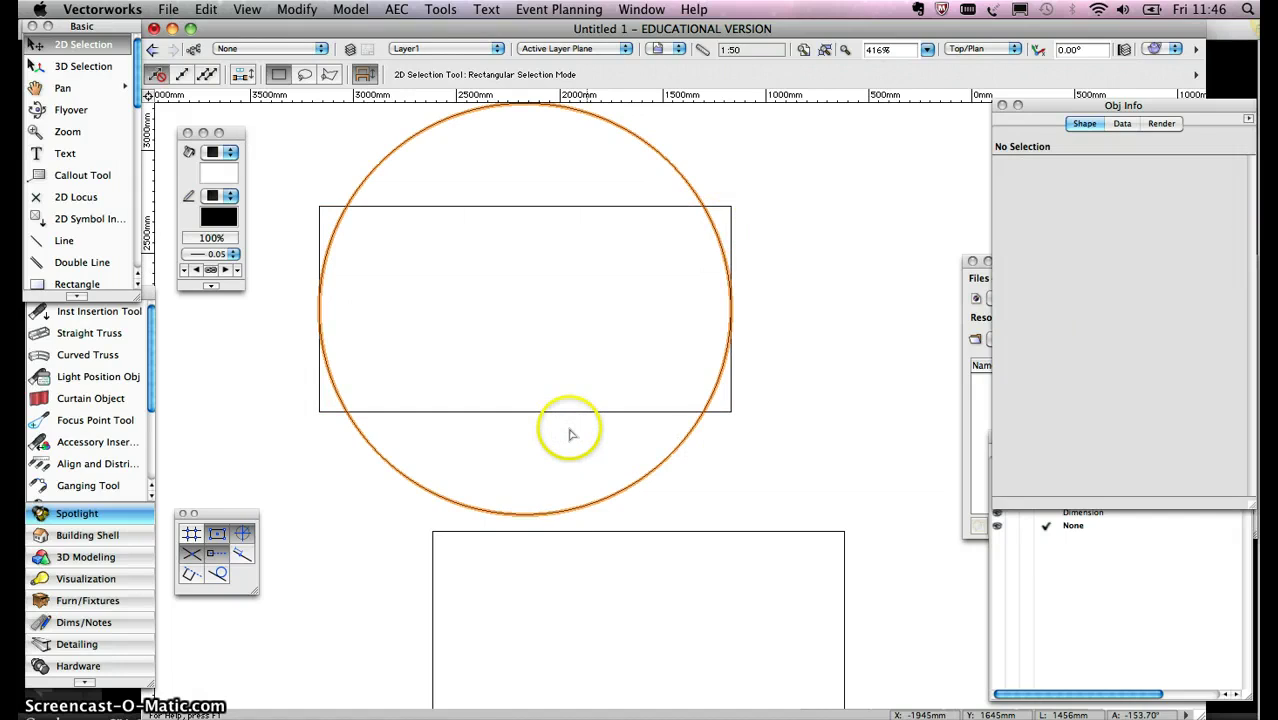
- Select the 1000mm circle and delete it
{"action": "left_click", "coordinate": [855, 391]}
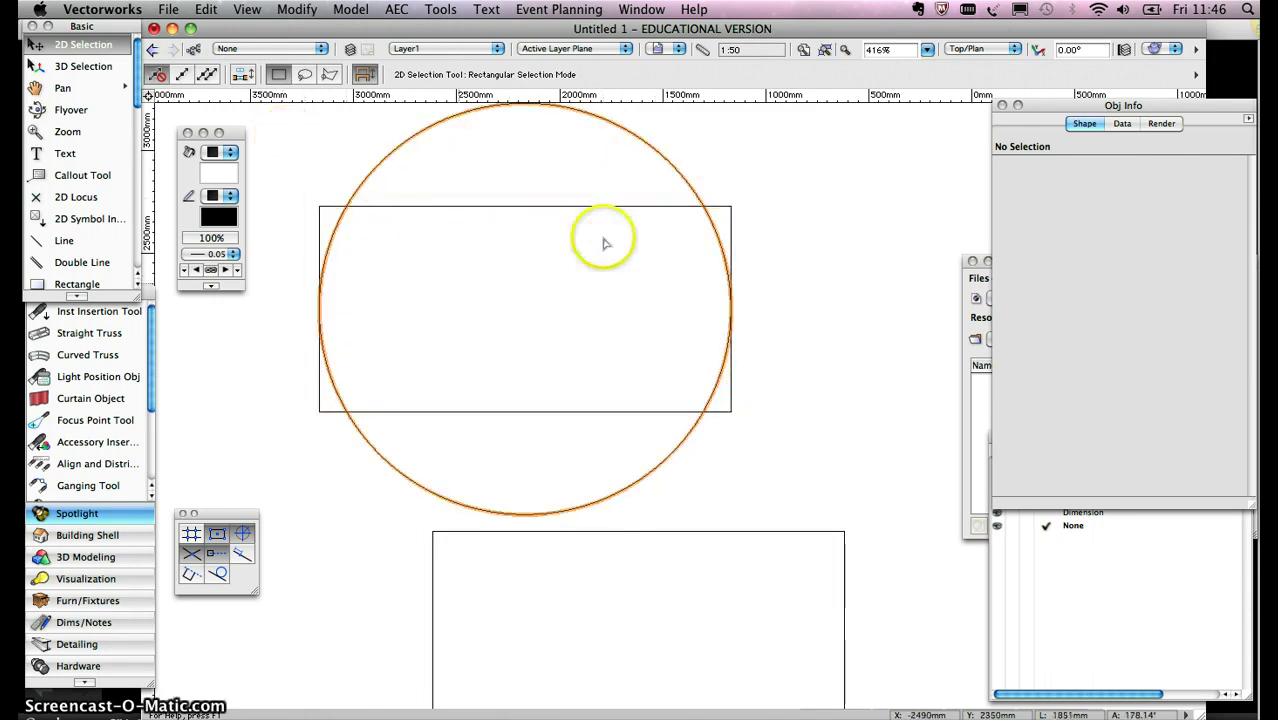
{"action": "left_click", "coordinate": [391, 150]}
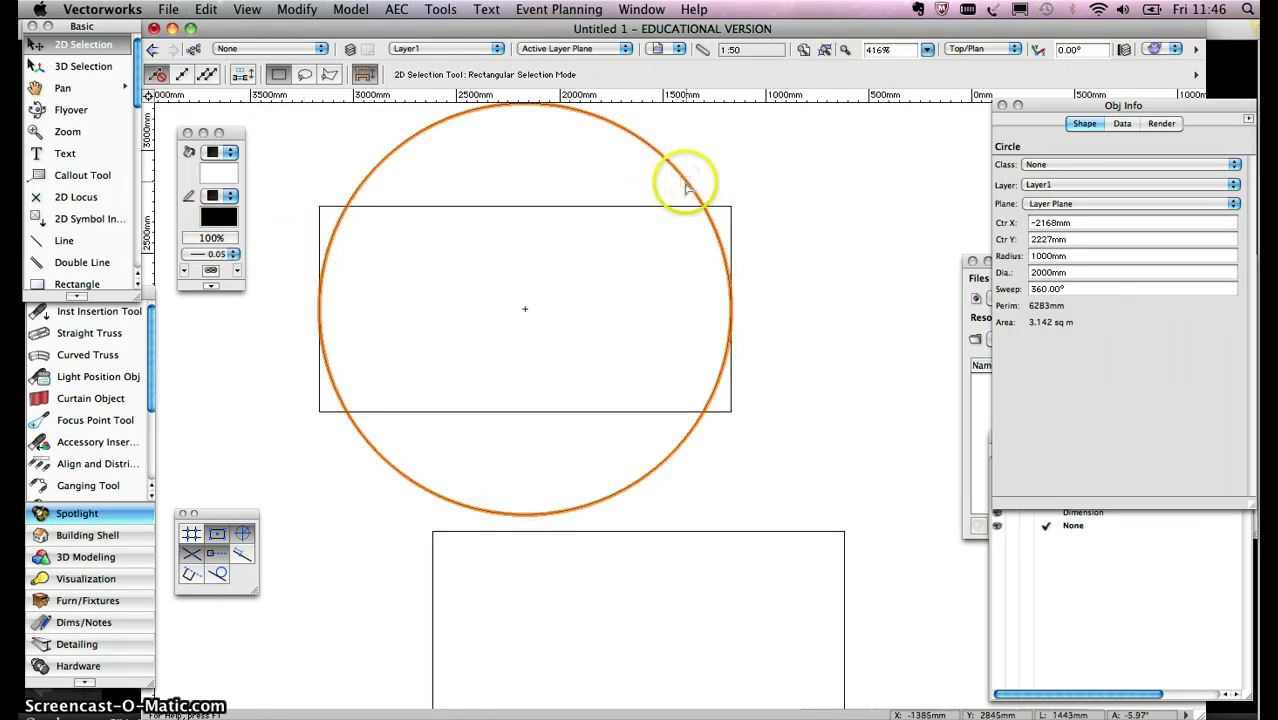
{"action": "key", "text": "Delete"}
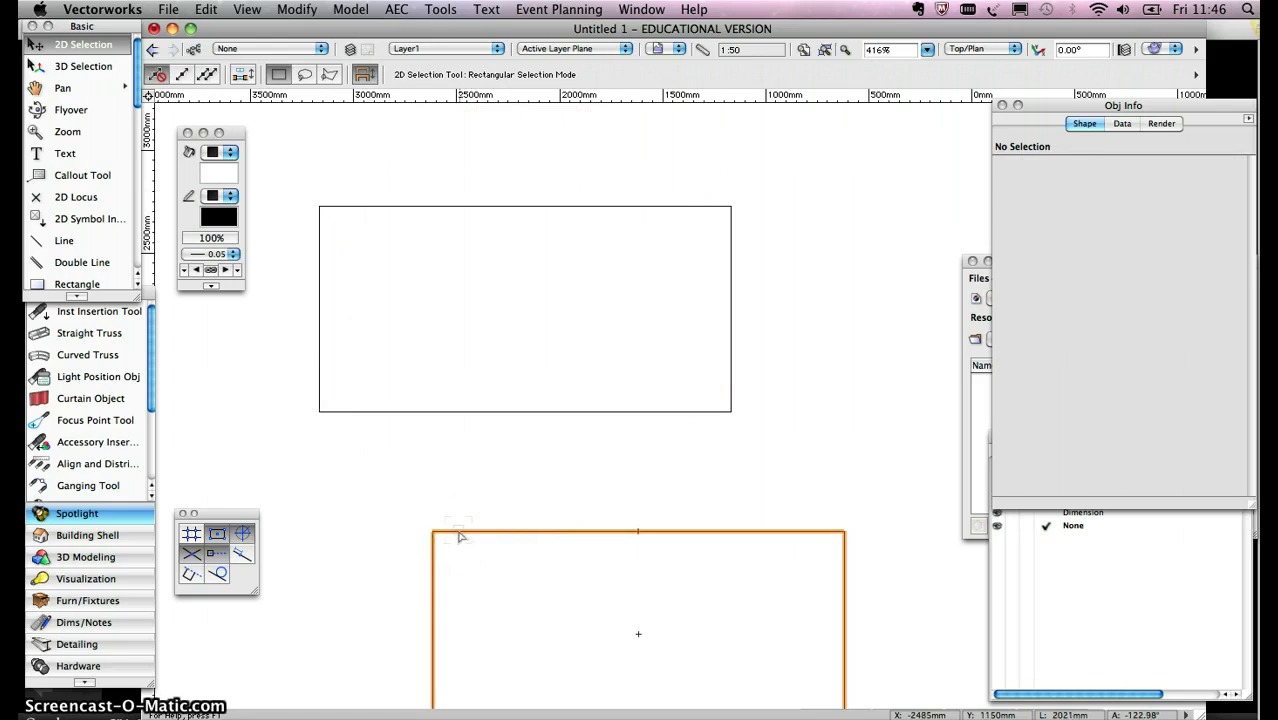
- Delete the lower rectangle and duplicate the upper one, moving the copy beneath it
{"action": "left_click", "coordinate": [535, 533]}
{"action": "key", "text": "Delete"}
{"action": "left_click_drag", "start_coordinate": [281, 158], "coordinate": [785, 460]}
{"action": "left_click", "coordinate": [248, 10]}
{"action": "mouse_move", "coordinate": [210, 14]}
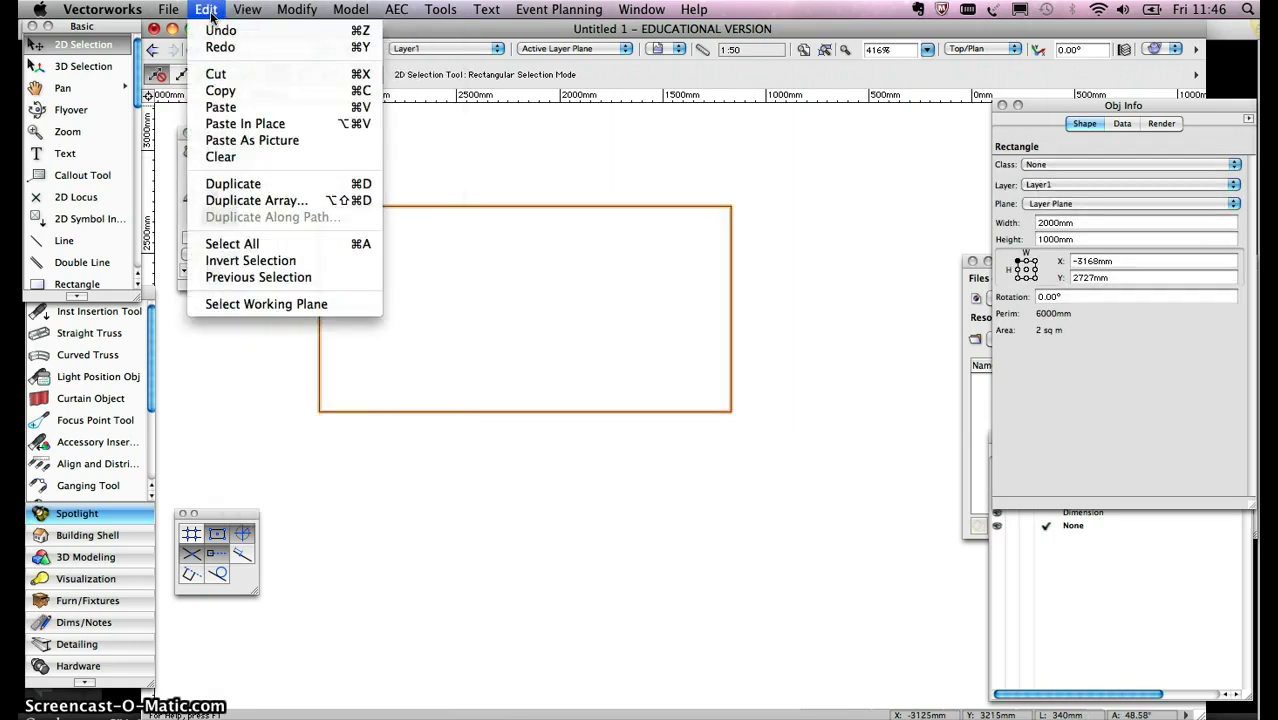
{"action": "left_click", "coordinate": [215, 184]}
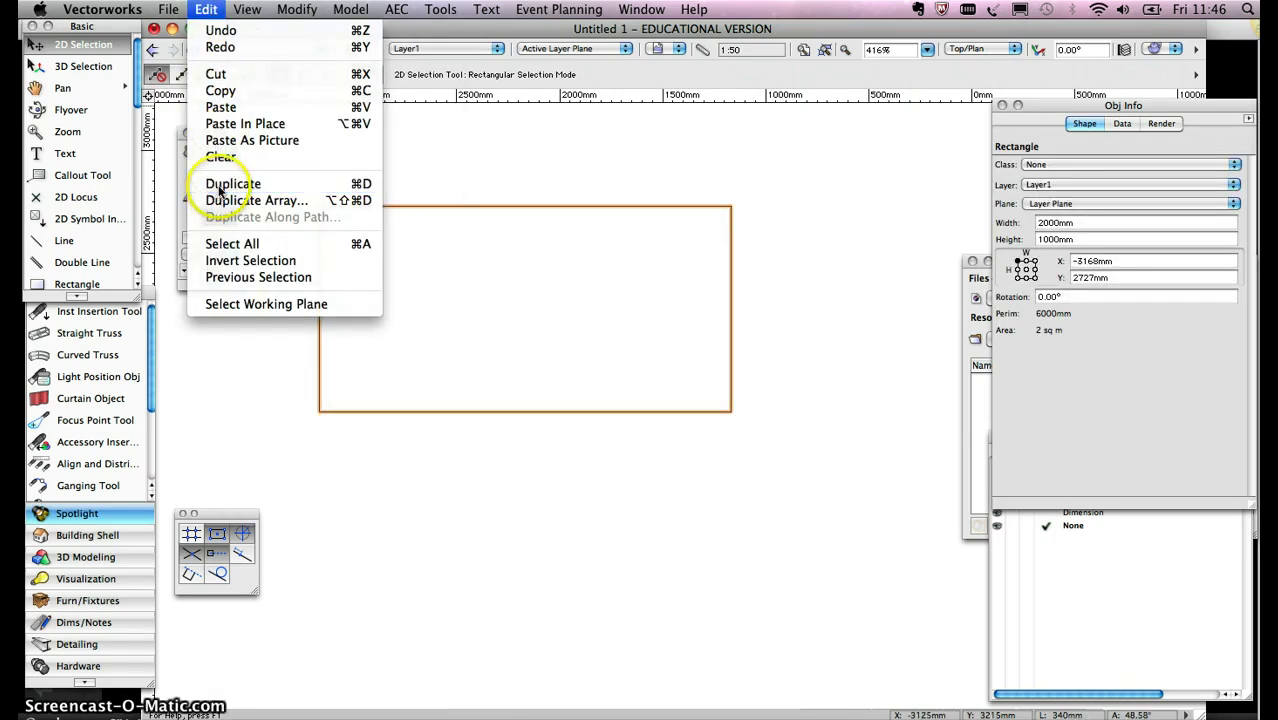
{"action": "left_click_drag", "start_coordinate": [698, 196], "coordinate": [757, 476]}
- Shift the original upper rectangle slightly right to X -2802, Y 2727
{"action": "left_click", "coordinate": [722, 456]}
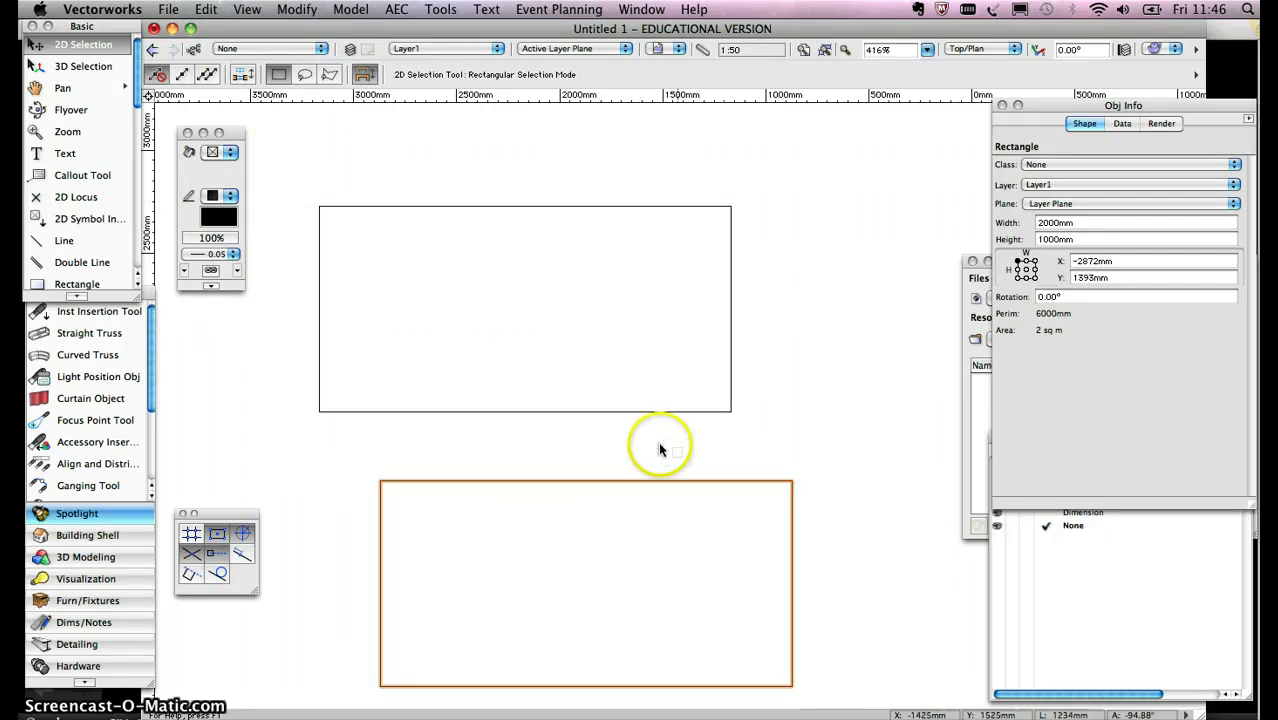
{"action": "left_click_drag", "start_coordinate": [562, 206], "coordinate": [636, 210]}
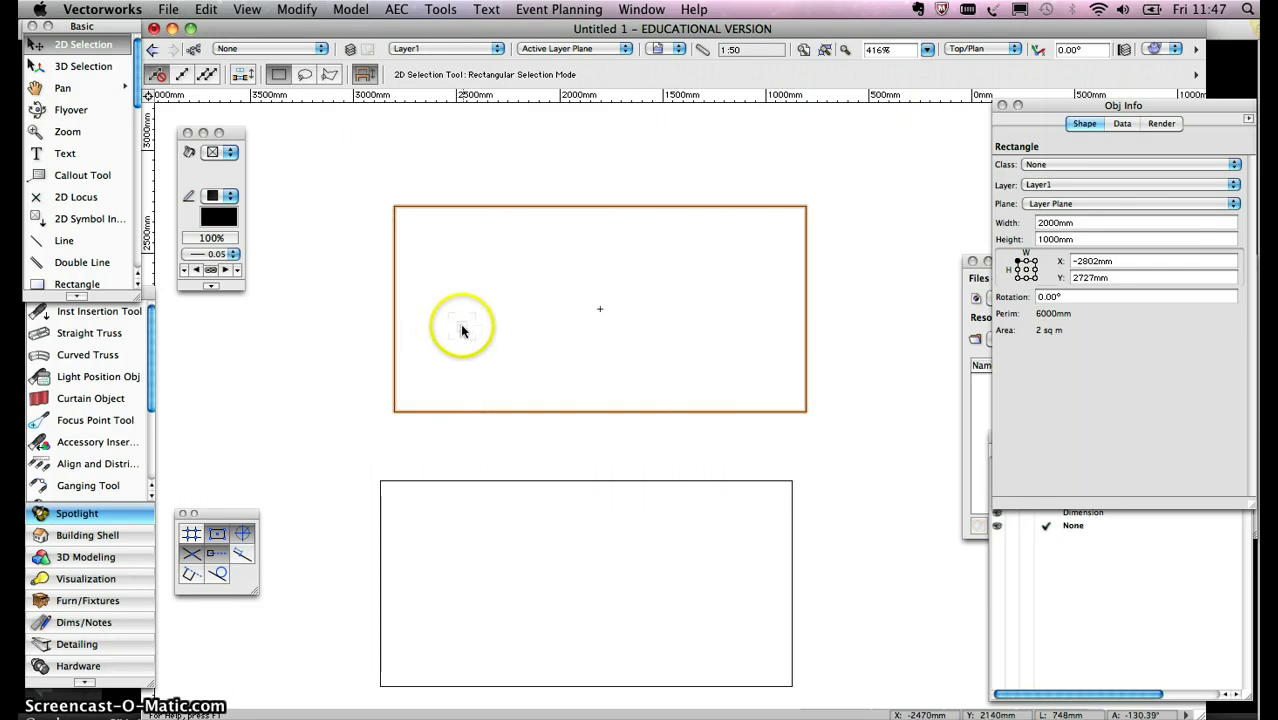
{"action": "left_click_drag", "start_coordinate": [138, 94], "coordinate": [139, 254]}
- Set the Chamfer tool to trim mode with first and second line lengths of 100
{"action": "left_click", "coordinate": [40, 212]}
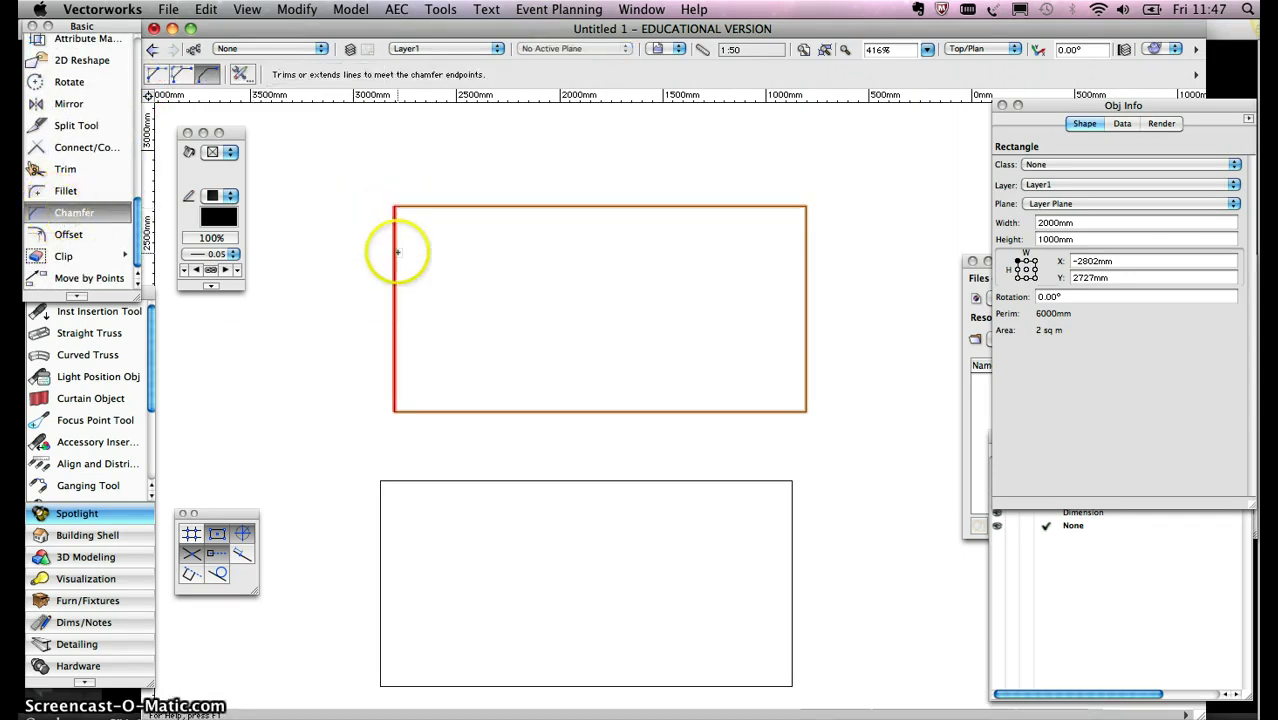
{"action": "scroll", "coordinate": [400, 220], "scroll_direction": "up", "scroll_amount": 5}
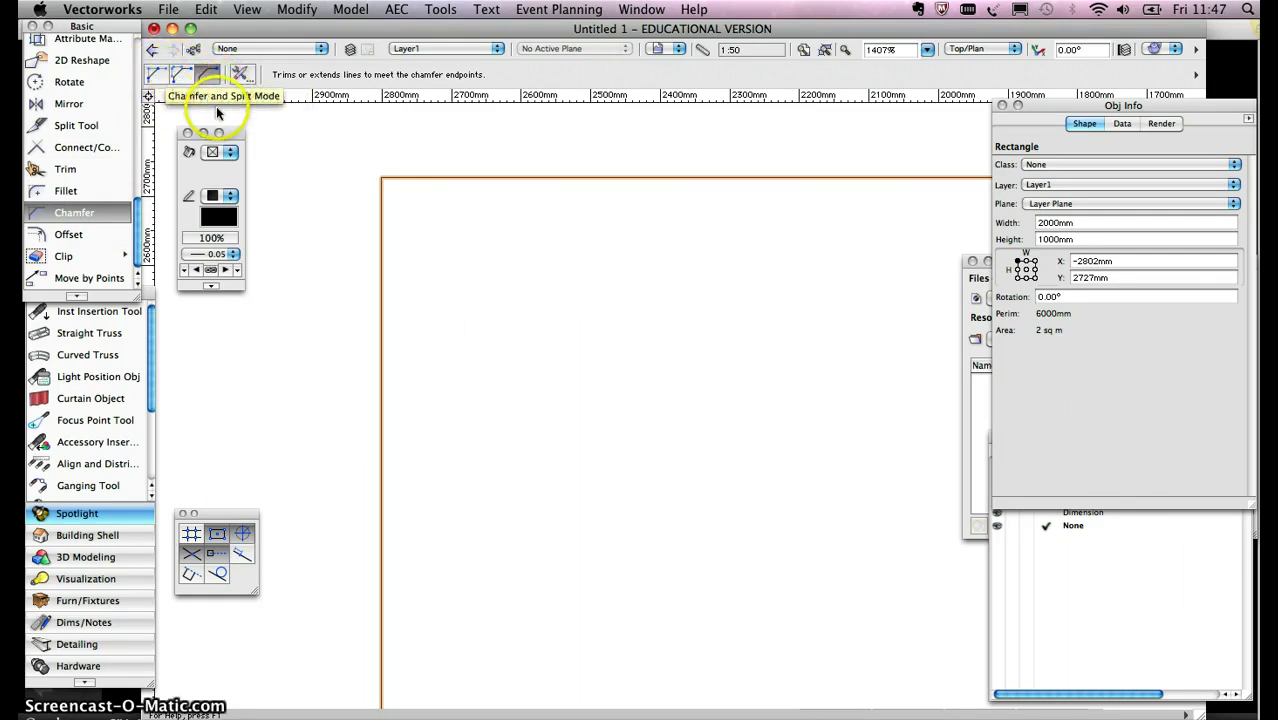
{"action": "left_click", "coordinate": [210, 79]}
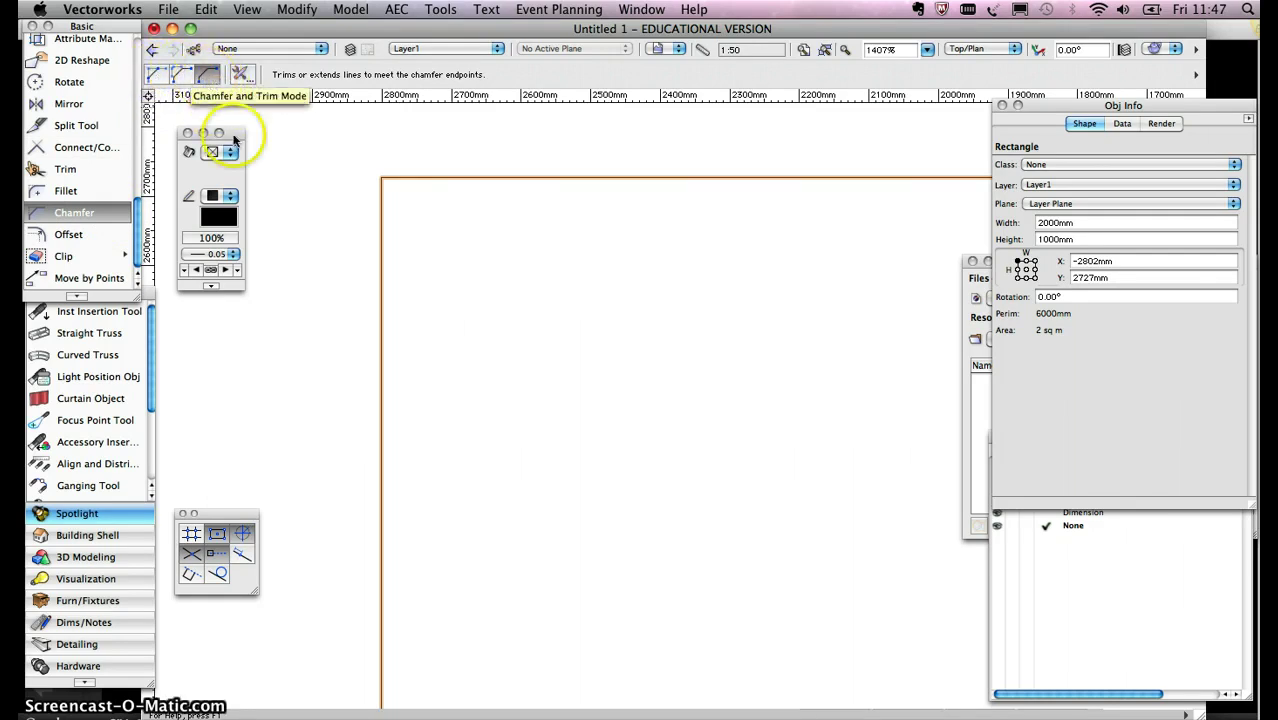
{"action": "left_click", "coordinate": [245, 77]}
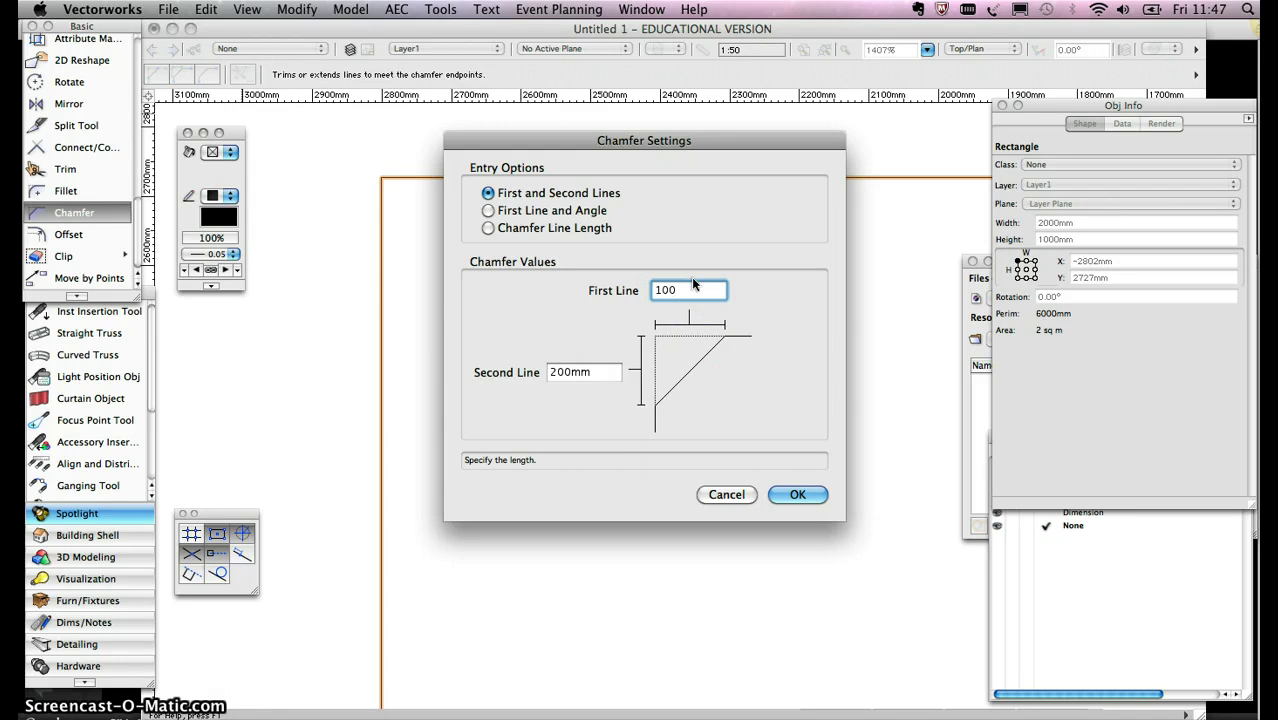
{"action": "key", "text": "Tab"}
{"action": "type", "text": "100"}
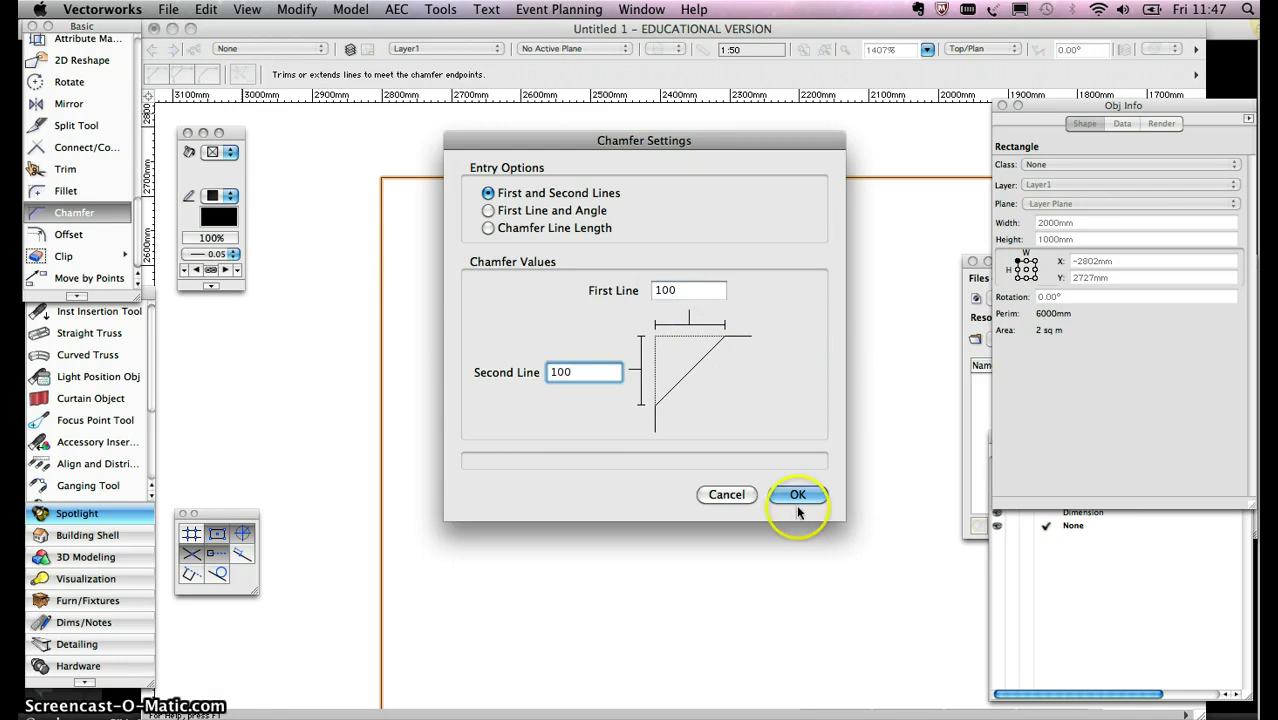
- Confirm the 100 × 100 settings and chamfer the upper rectangle's top-left corner
{"action": "left_click", "coordinate": [796, 495]}
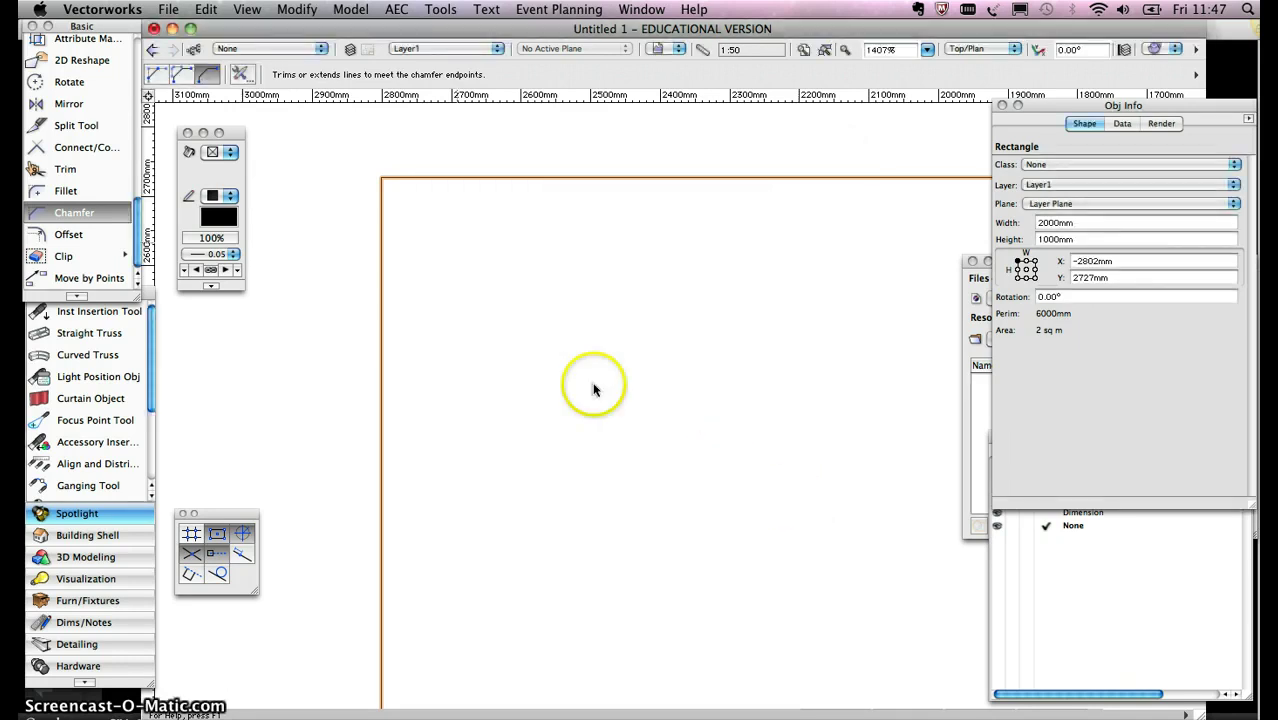
{"action": "left_click", "coordinate": [382, 251]}
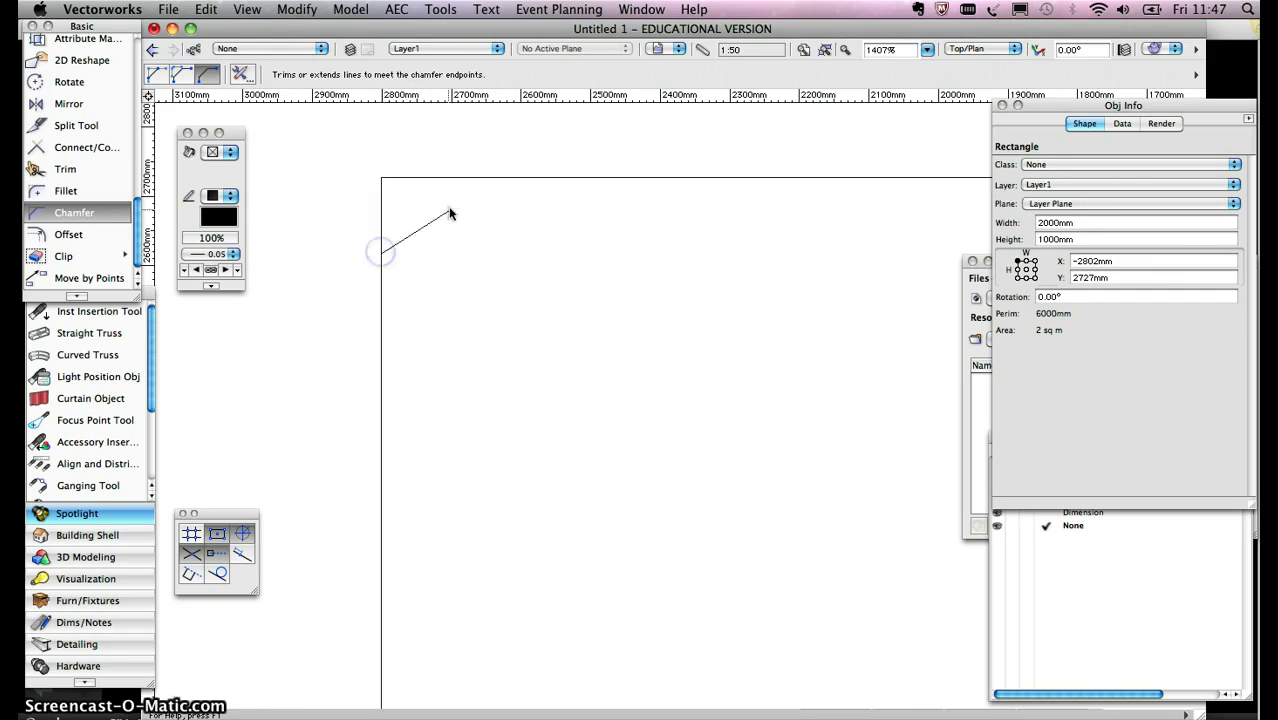
{"action": "left_click_drag", "start_coordinate": [462, 197], "coordinate": [477, 178]}
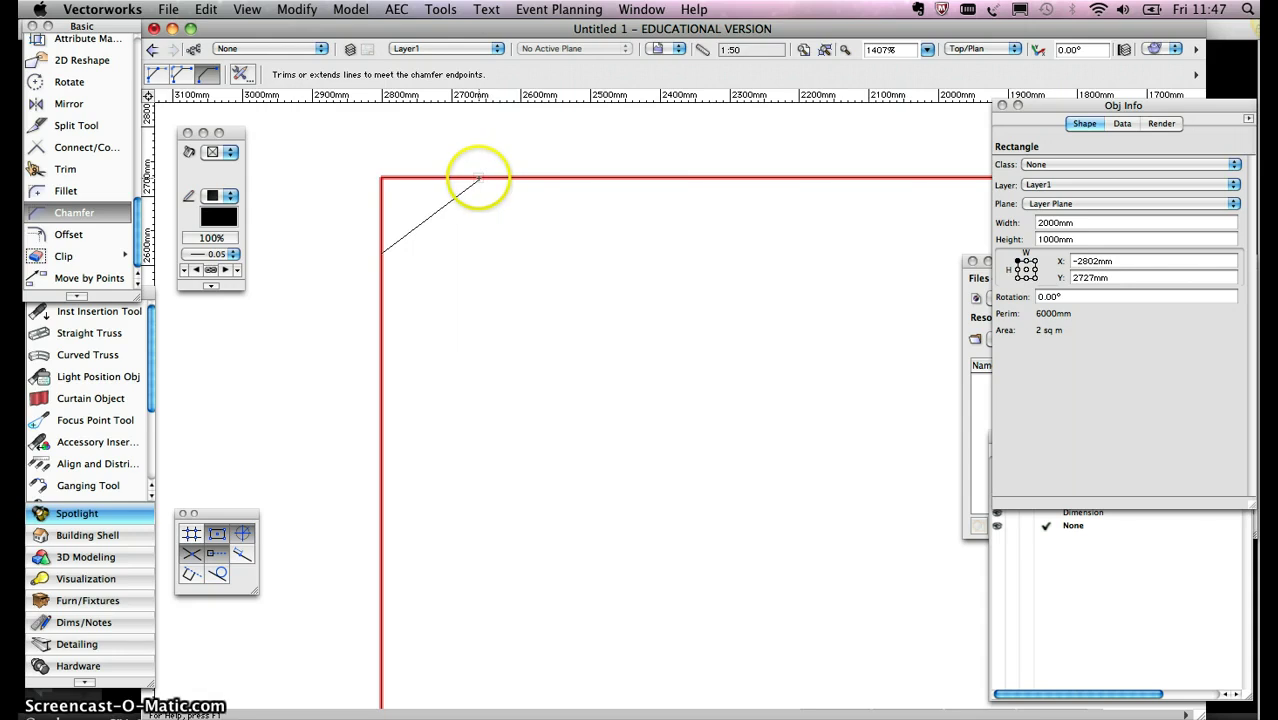
{"action": "left_click_drag", "start_coordinate": [474, 177], "coordinate": [474, 177]}
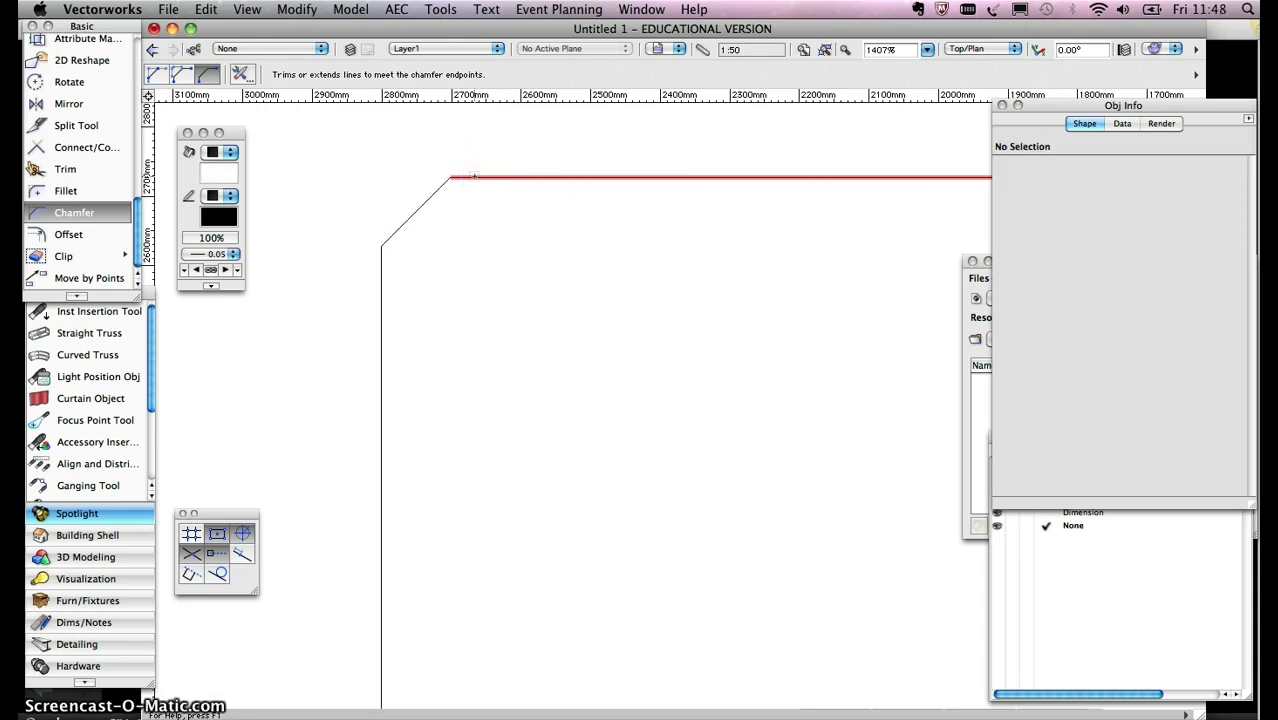
- Reframe the view around the chamfered rectangle and scroll the tool palette toward Fillet
{"action": "key", "text": "x"}
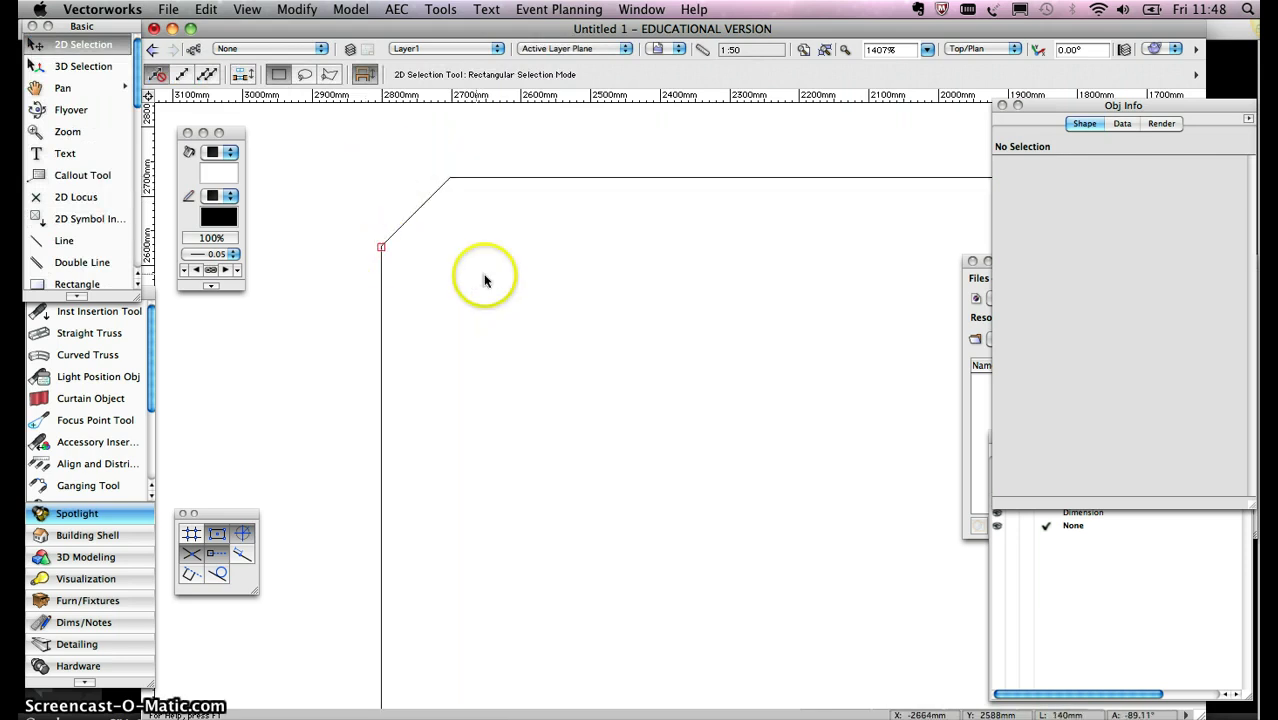
{"action": "scroll", "coordinate": [621, 248], "scroll_direction": "down", "scroll_amount": 4}
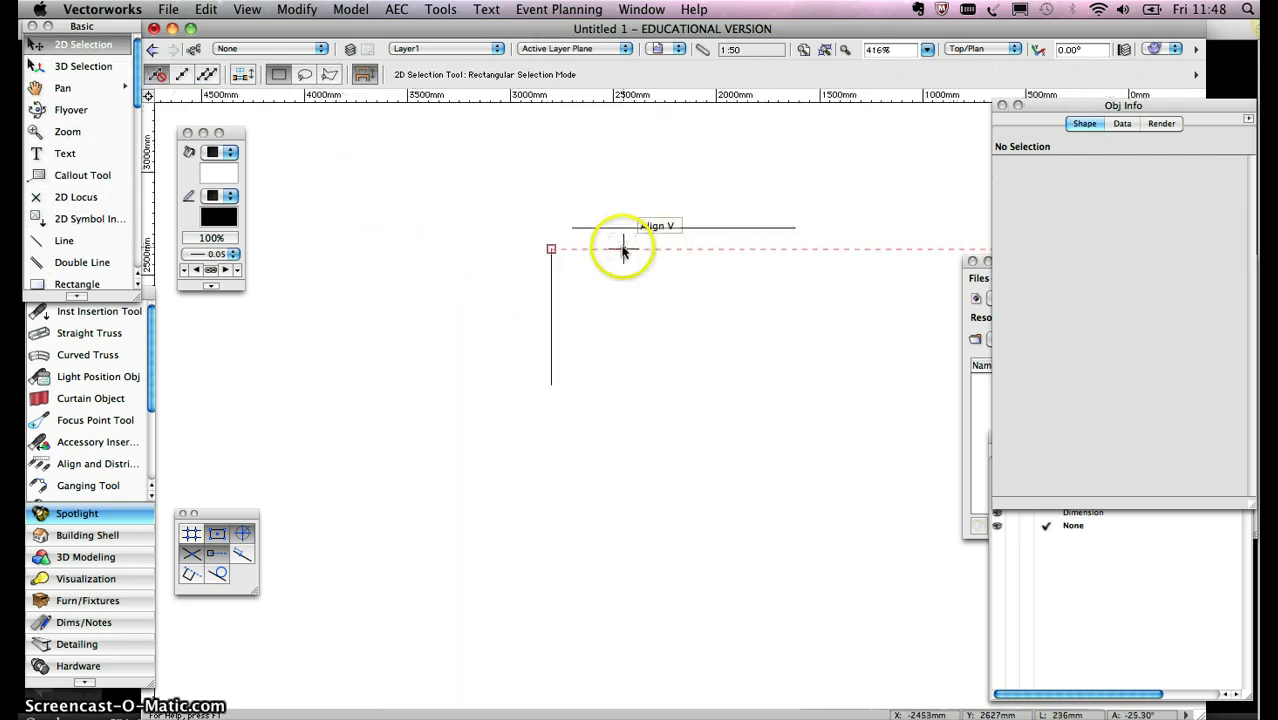
{"action": "key", "text": "space"}
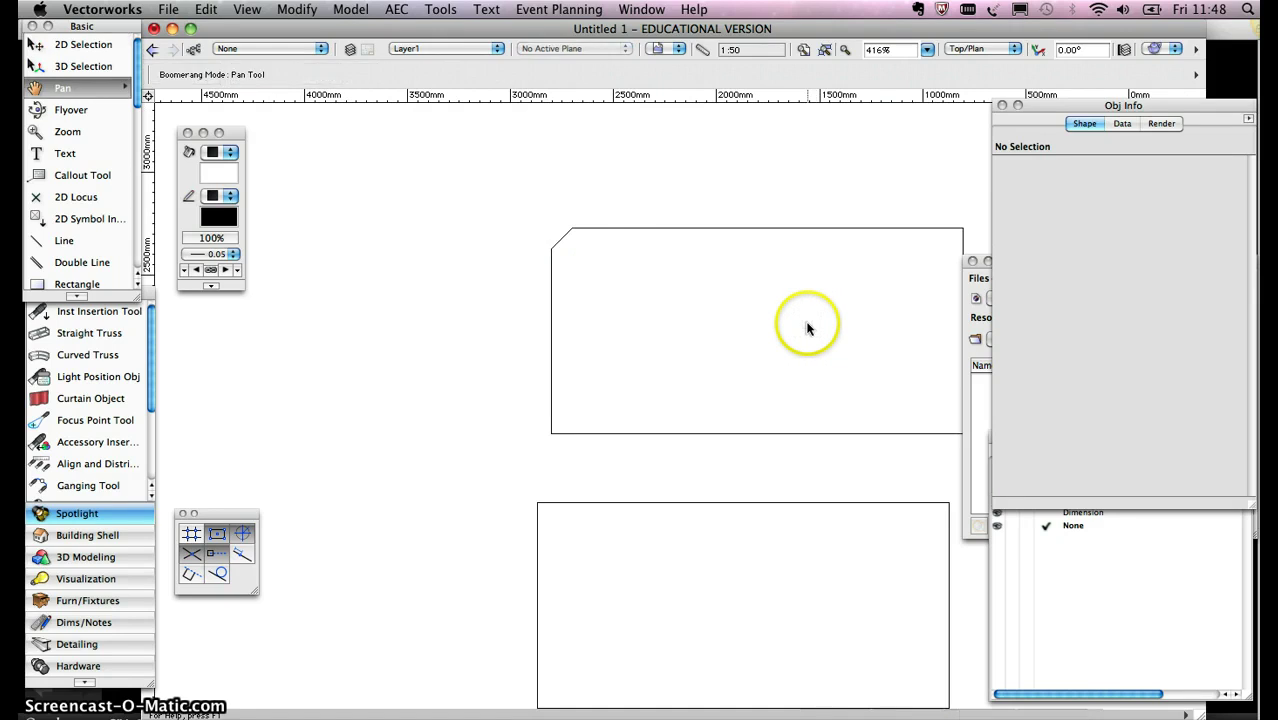
{"action": "left_click_drag", "start_coordinate": [807, 325], "coordinate": [690, 314]}
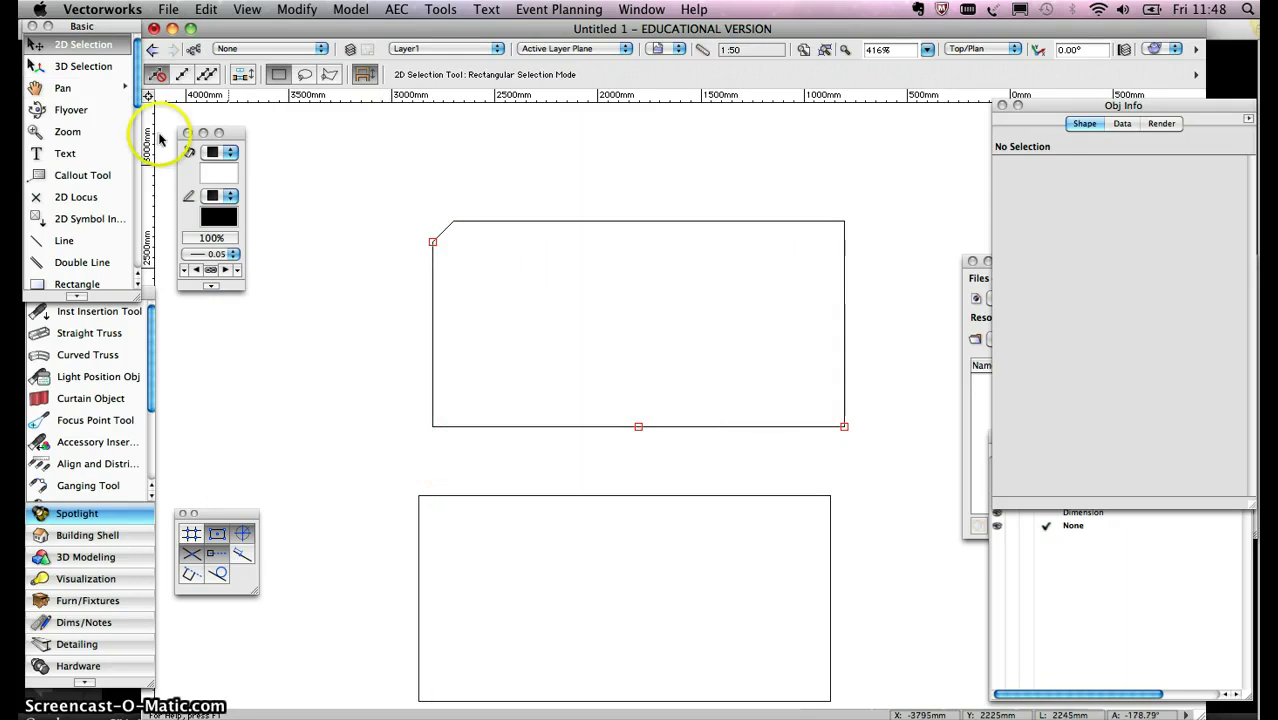
{"action": "left_click_drag", "start_coordinate": [137, 103], "coordinate": [133, 236]}
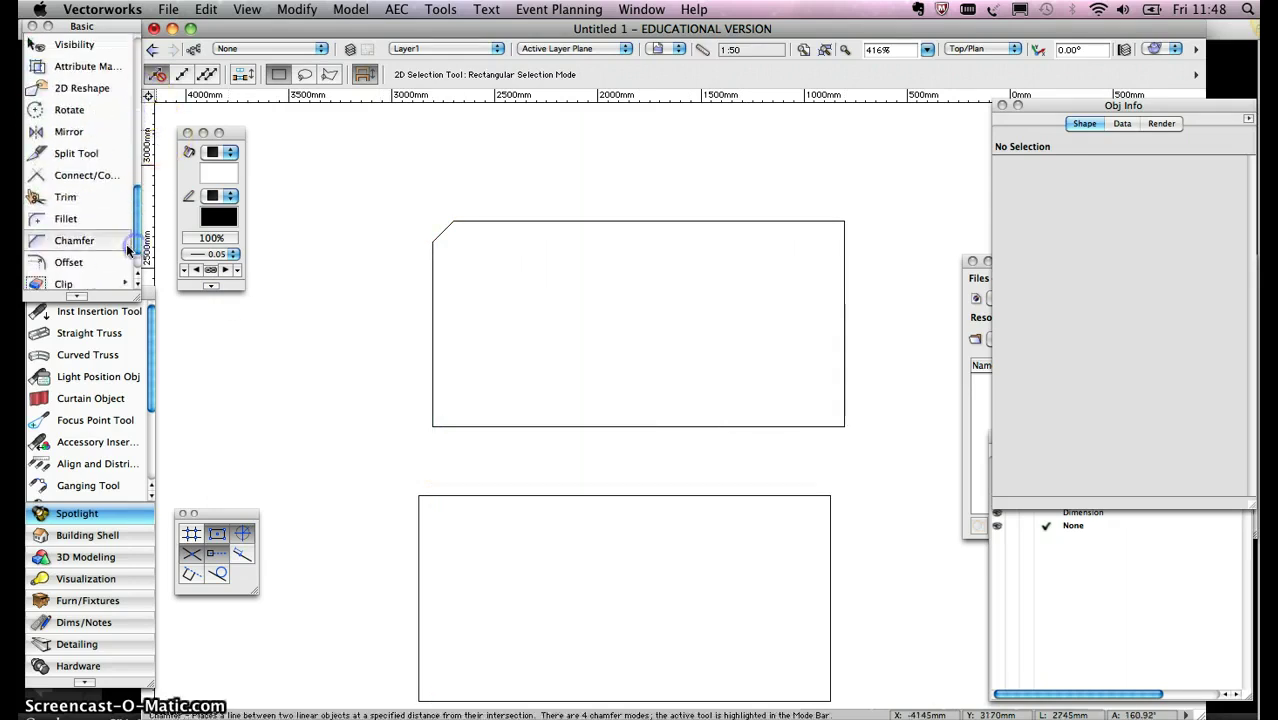
- Pick the Fillet tool in trim mode and confirm a 50mm radius
{"action": "left_click", "coordinate": [66, 224]}
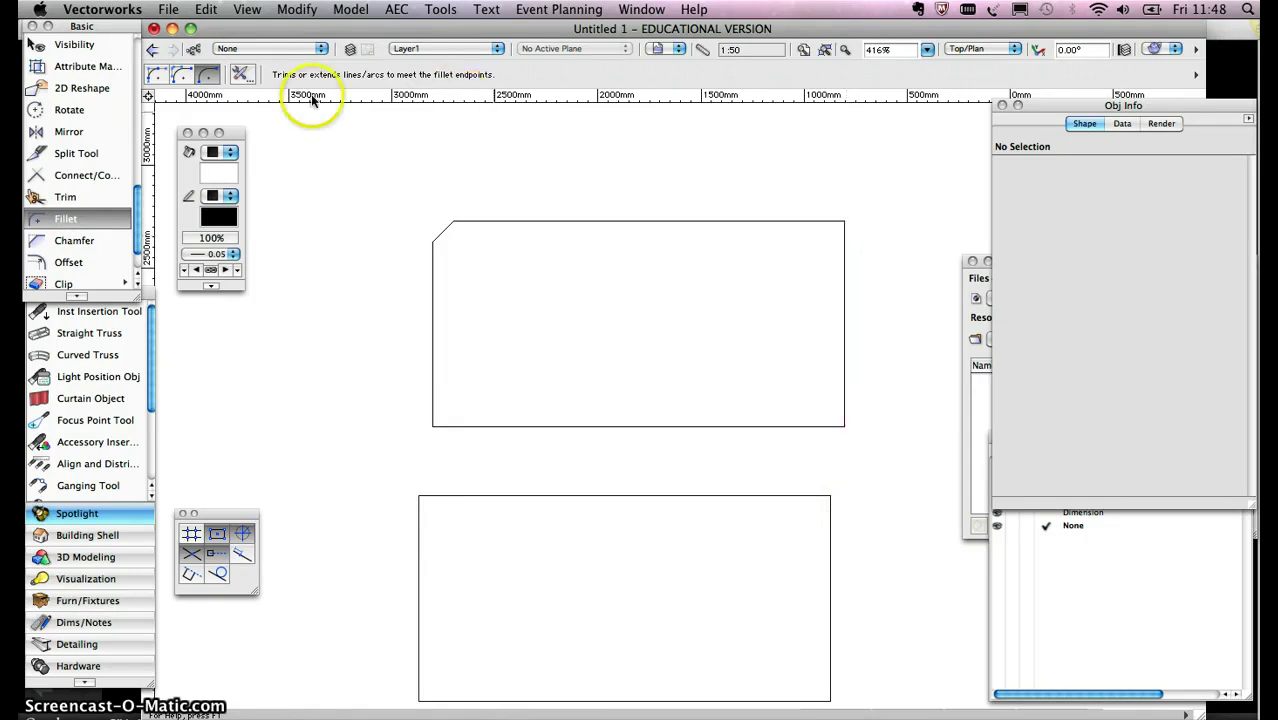
{"action": "left_click", "coordinate": [206, 78]}
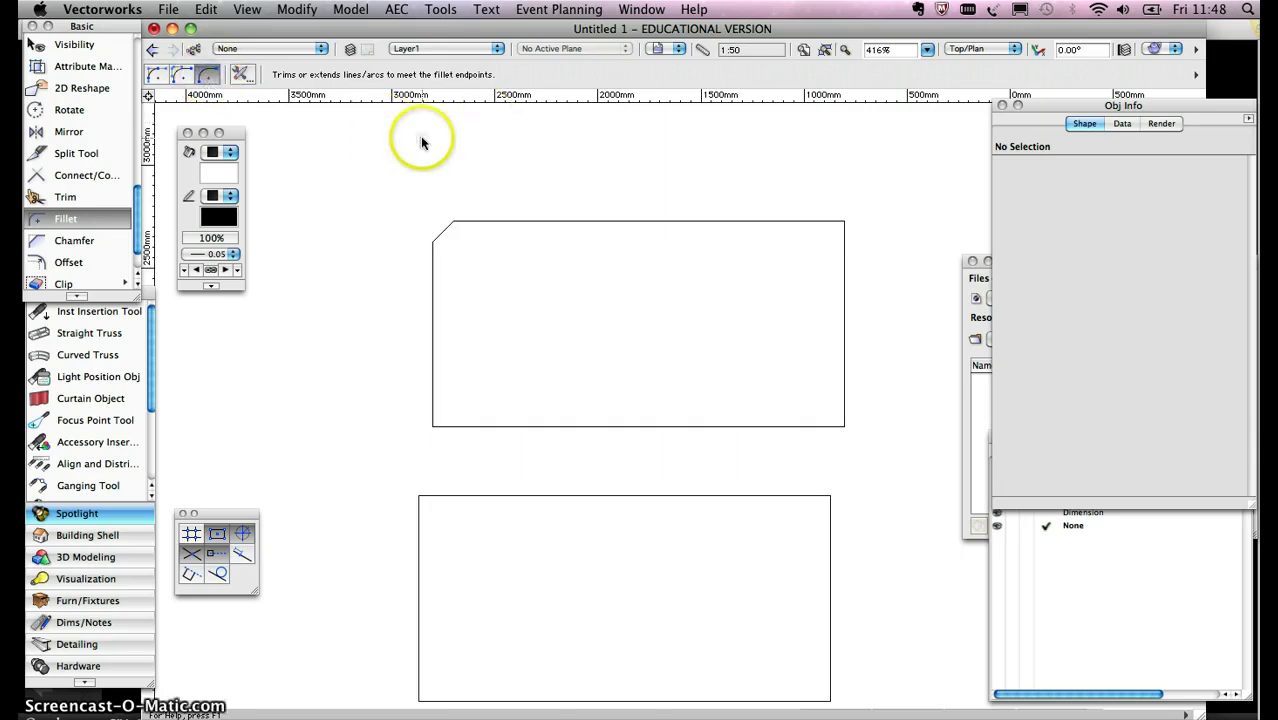
{"action": "left_click", "coordinate": [245, 77]}
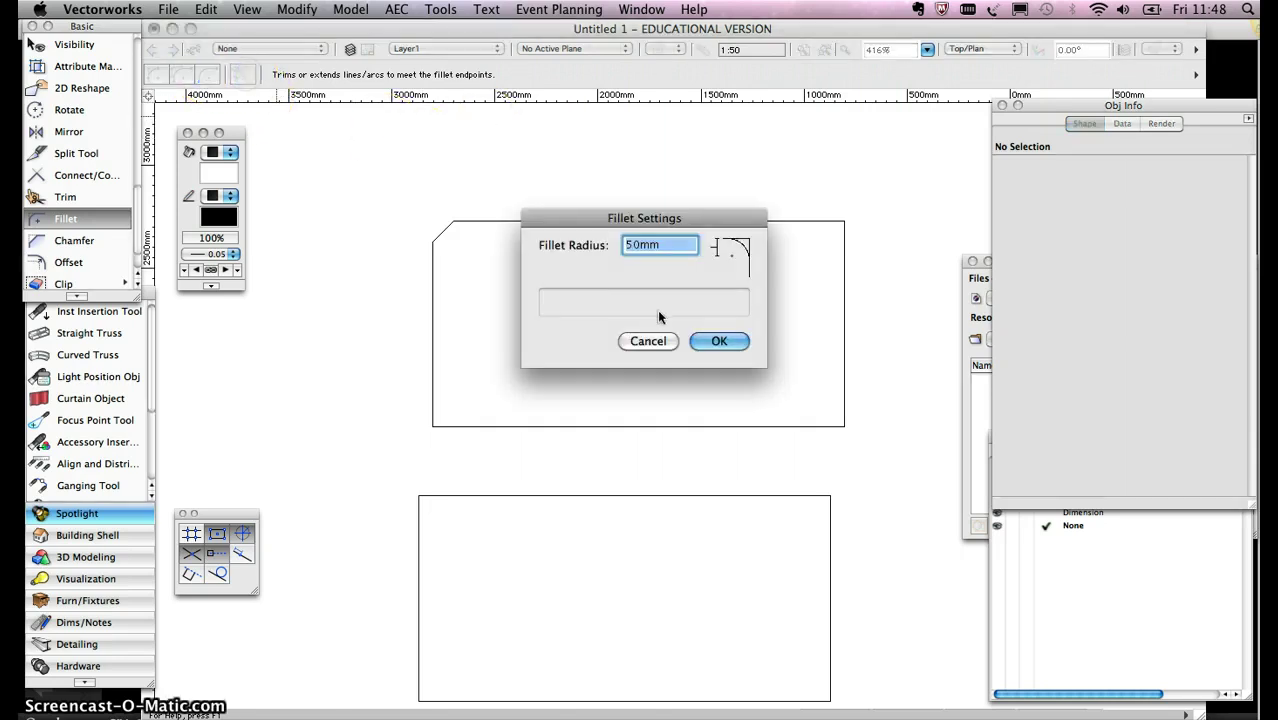
{"action": "left_click", "coordinate": [720, 341]}
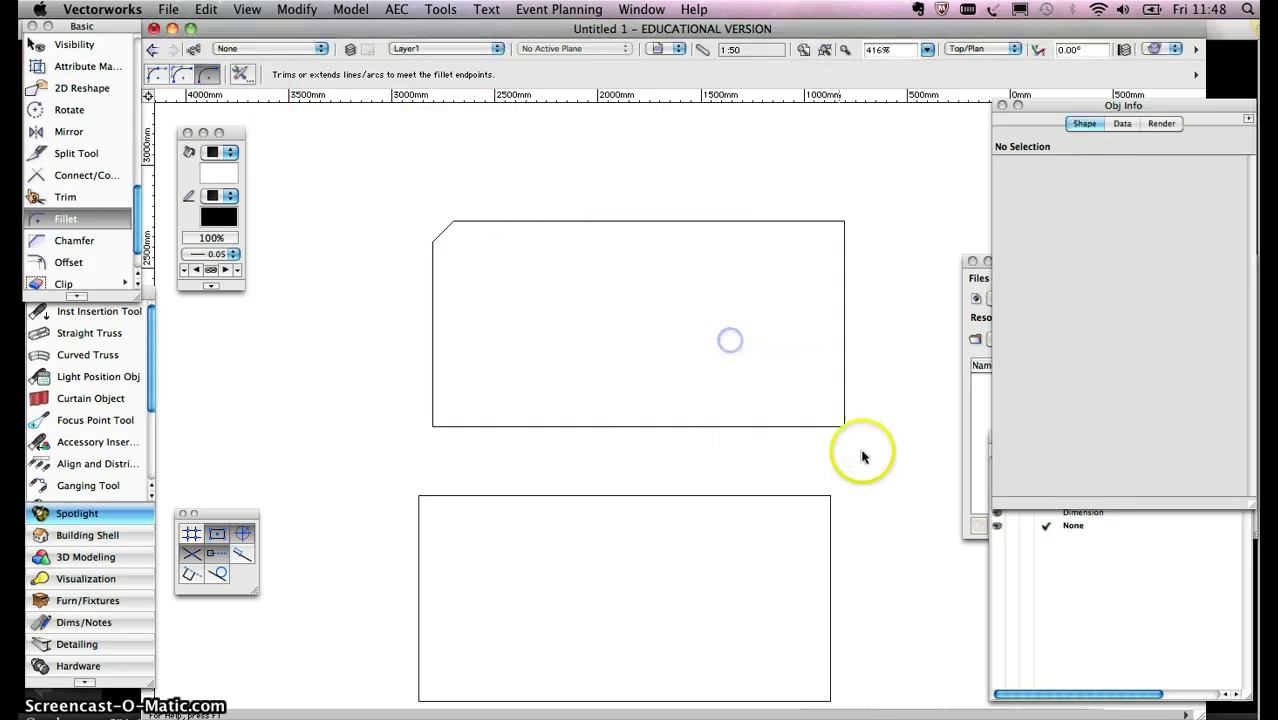
{"action": "scroll", "coordinate": [862, 448], "scroll_direction": "up", "scroll_amount": 2}
- Round the top rectangle's bottom-right corner with a 50mm fillet, then zoom out
{"action": "left_click", "coordinate": [786, 416]}
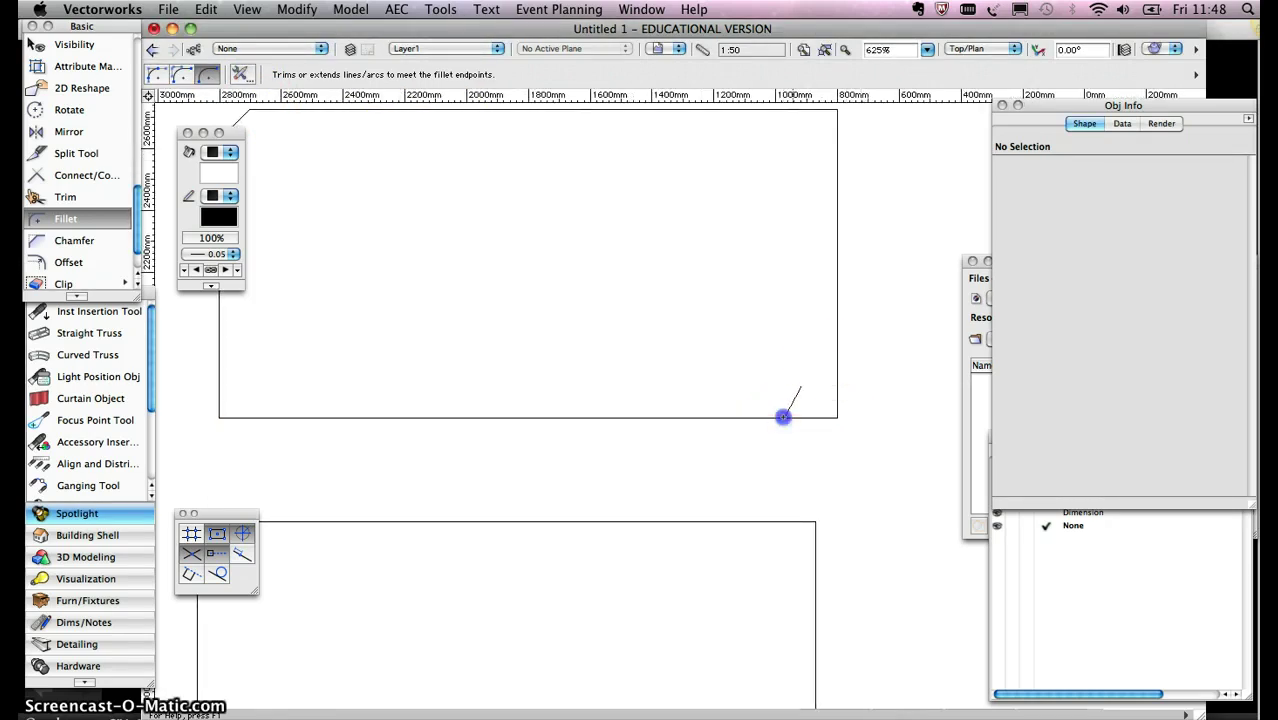
{"action": "left_click", "coordinate": [836, 365]}
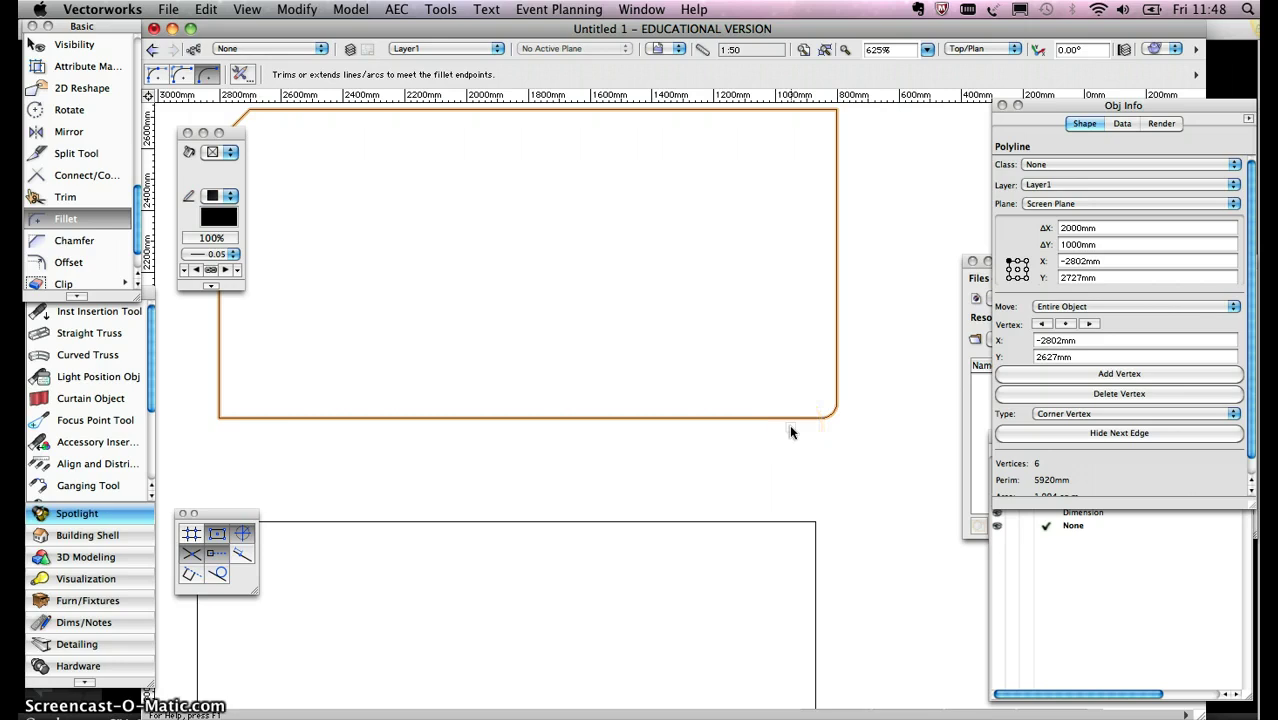
{"action": "scroll", "coordinate": [789, 424], "scroll_direction": "down", "scroll_amount": 2}
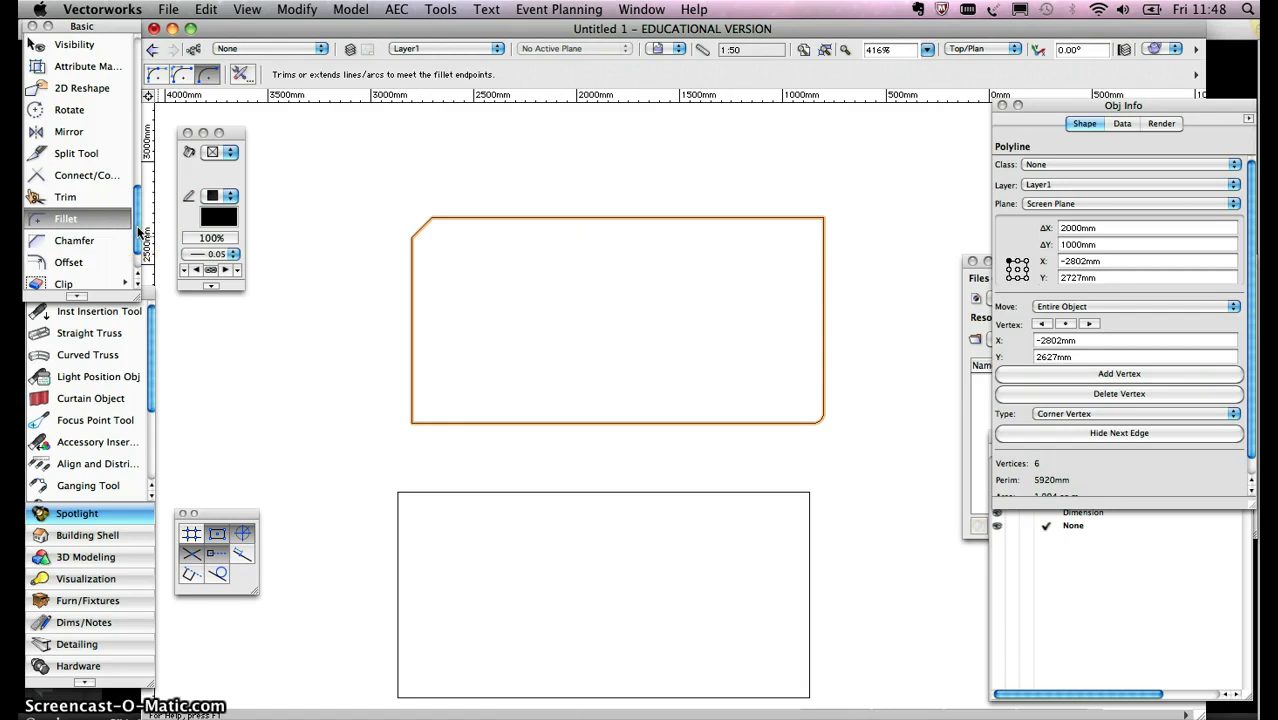
{"action": "left_click", "coordinate": [575, 256]}
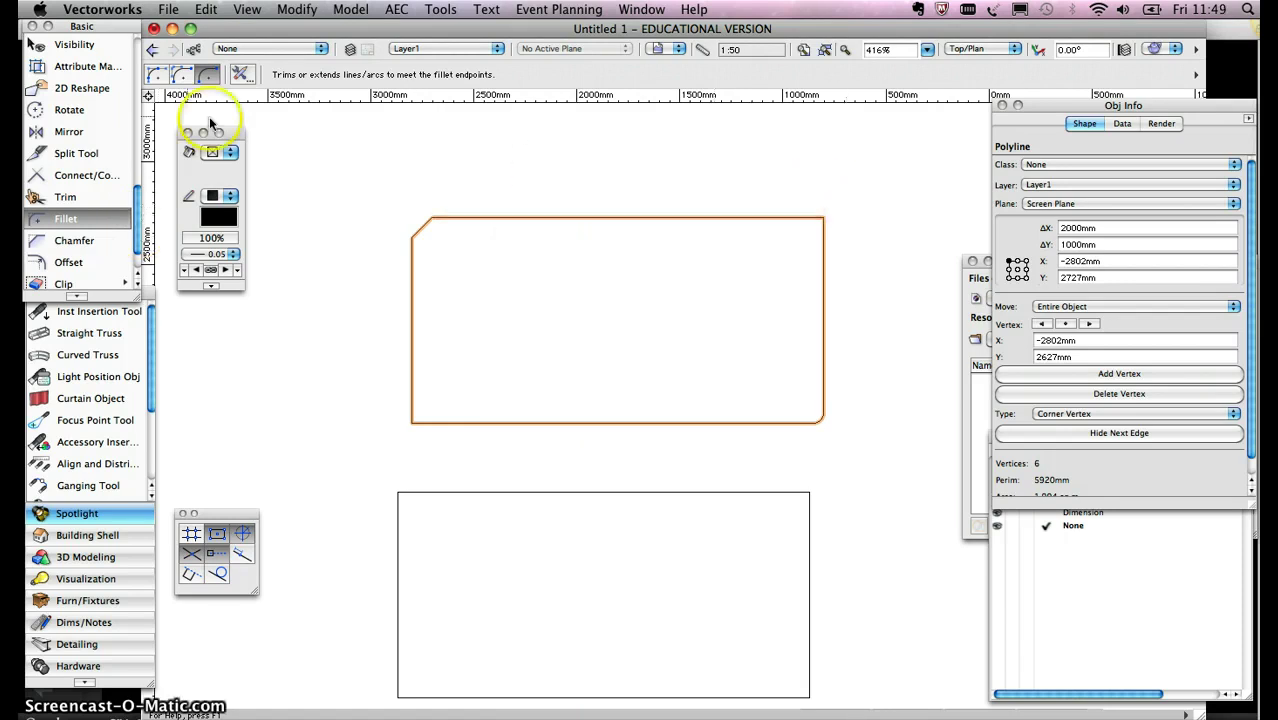
- Move the plain lower rectangle up beneath the shaped one
{"action": "key", "text": "x"}
{"action": "left_click", "coordinate": [685, 493]}
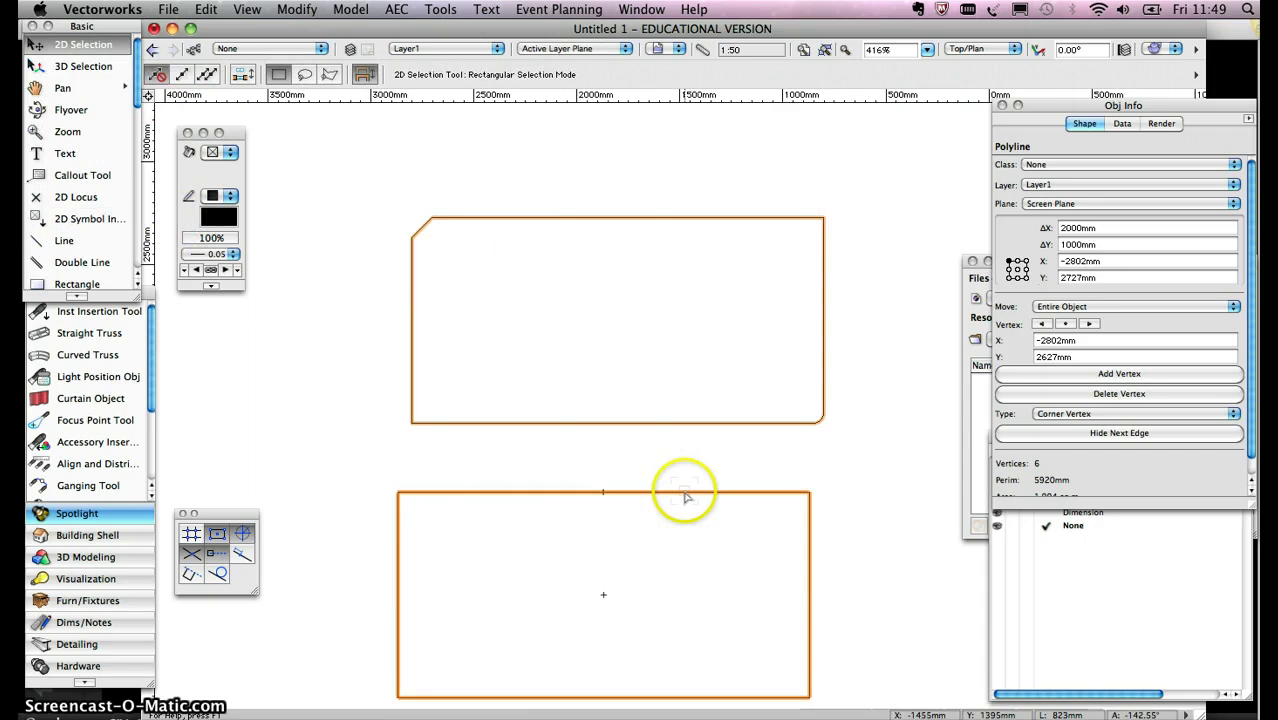
{"action": "left_click_drag", "start_coordinate": [653, 491], "coordinate": [670, 442]}
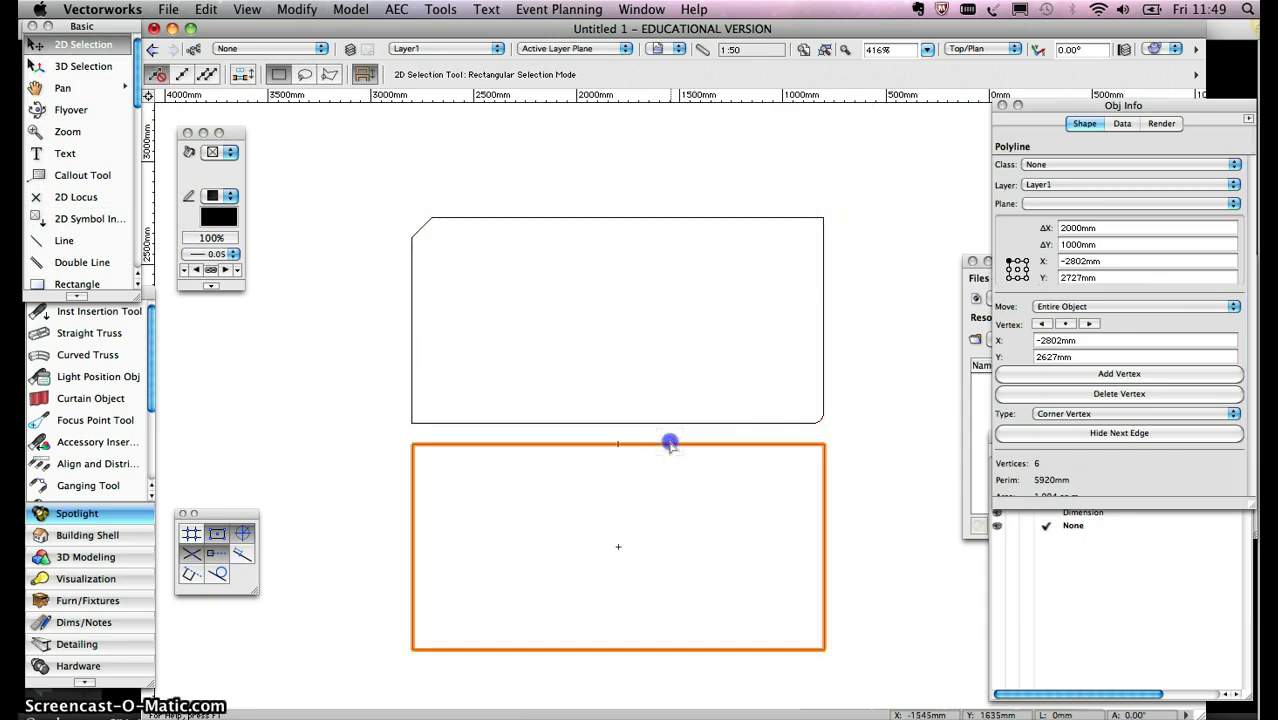
{"action": "left_click", "coordinate": [888, 470]}
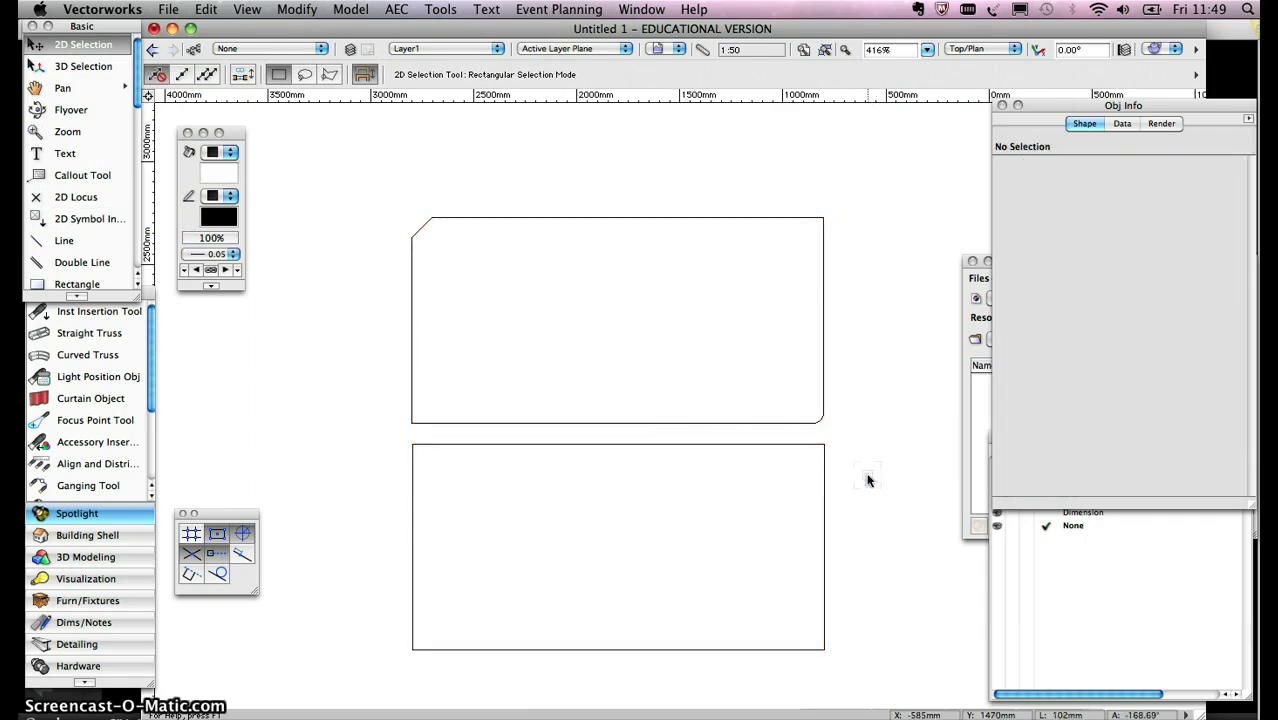
- Raise the shaped rectangle by 297mm and bring the Navigation Classes list forward
{"action": "left_click", "coordinate": [702, 456]}
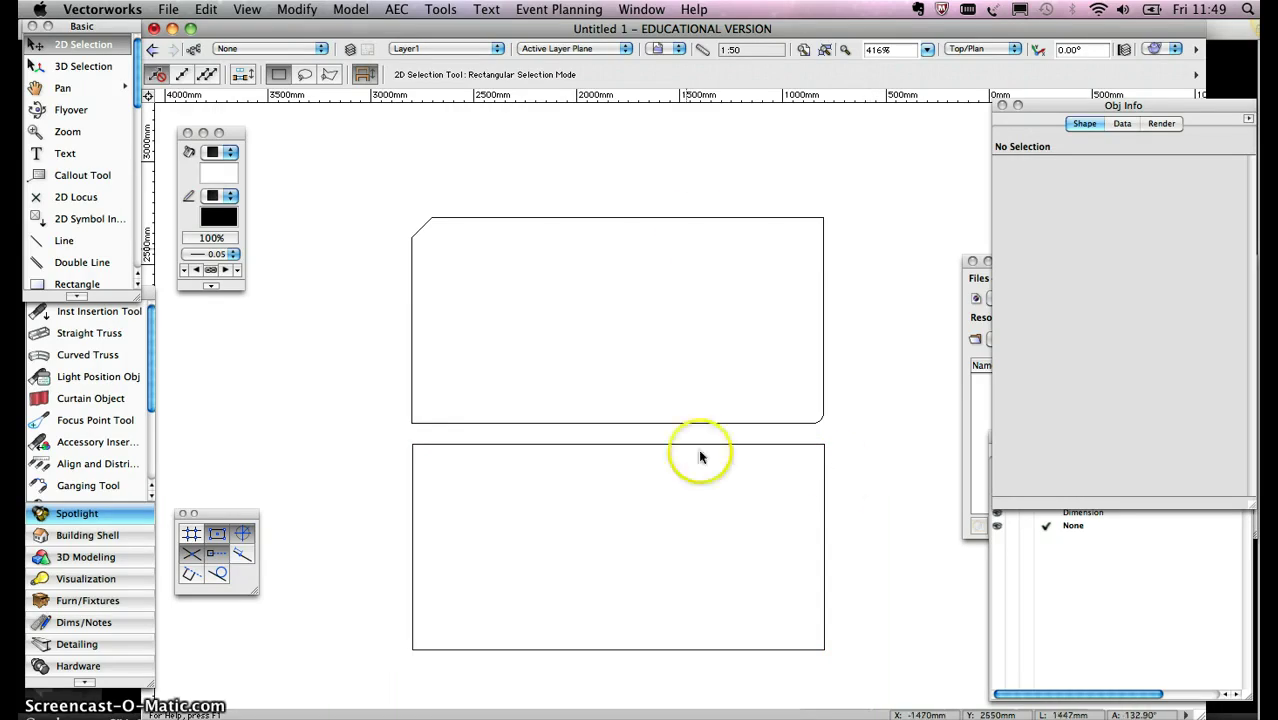
{"action": "left_click_drag", "start_coordinate": [693, 218], "coordinate": [690, 157]}
{"action": "left_click", "coordinate": [886, 236]}
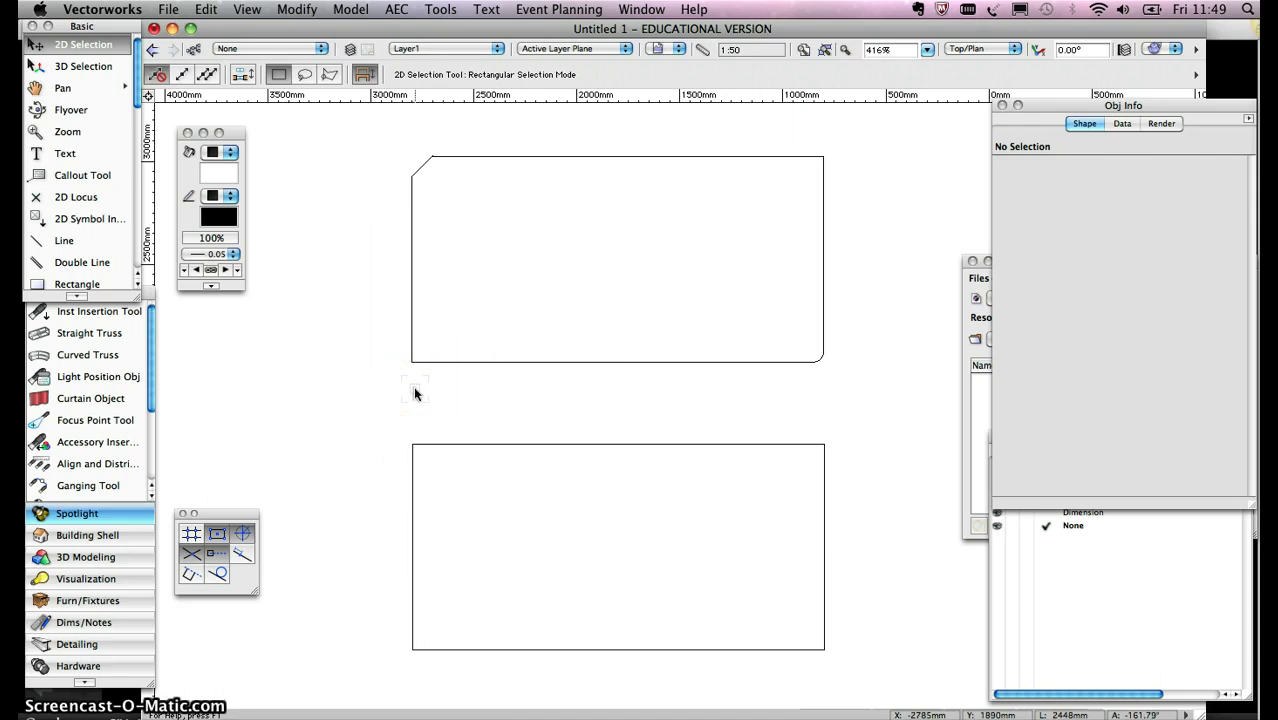
{"action": "left_click", "coordinate": [599, 285]}
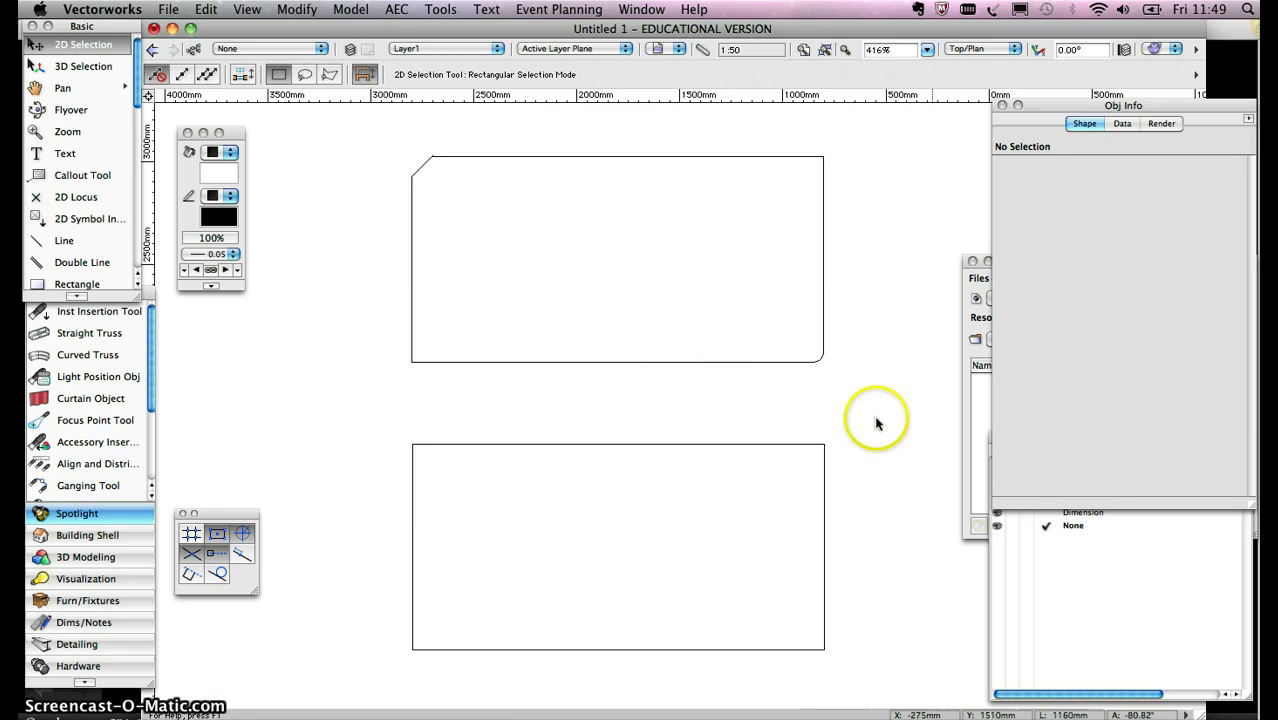
{"action": "left_click", "coordinate": [1145, 622]}
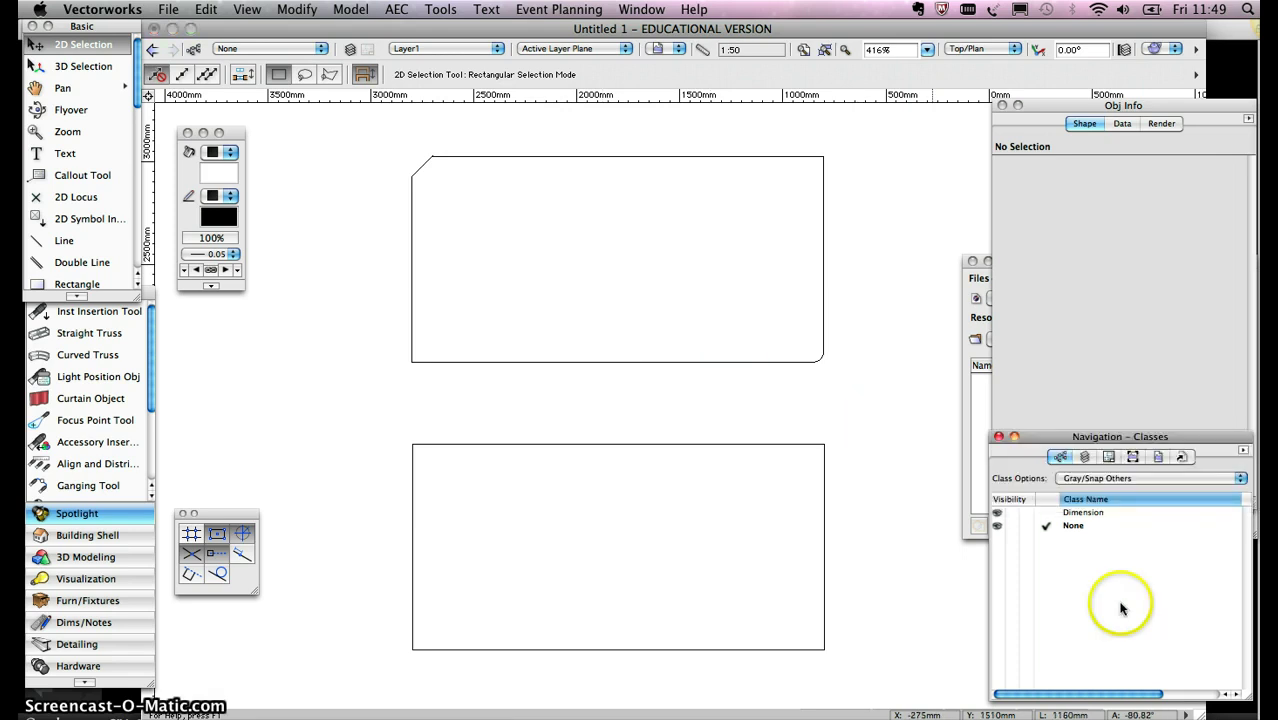
- Delete the plain lower rectangle and switch the Navigation palette to the Design Layers list showing Layer1
{"action": "left_click", "coordinate": [777, 449]}
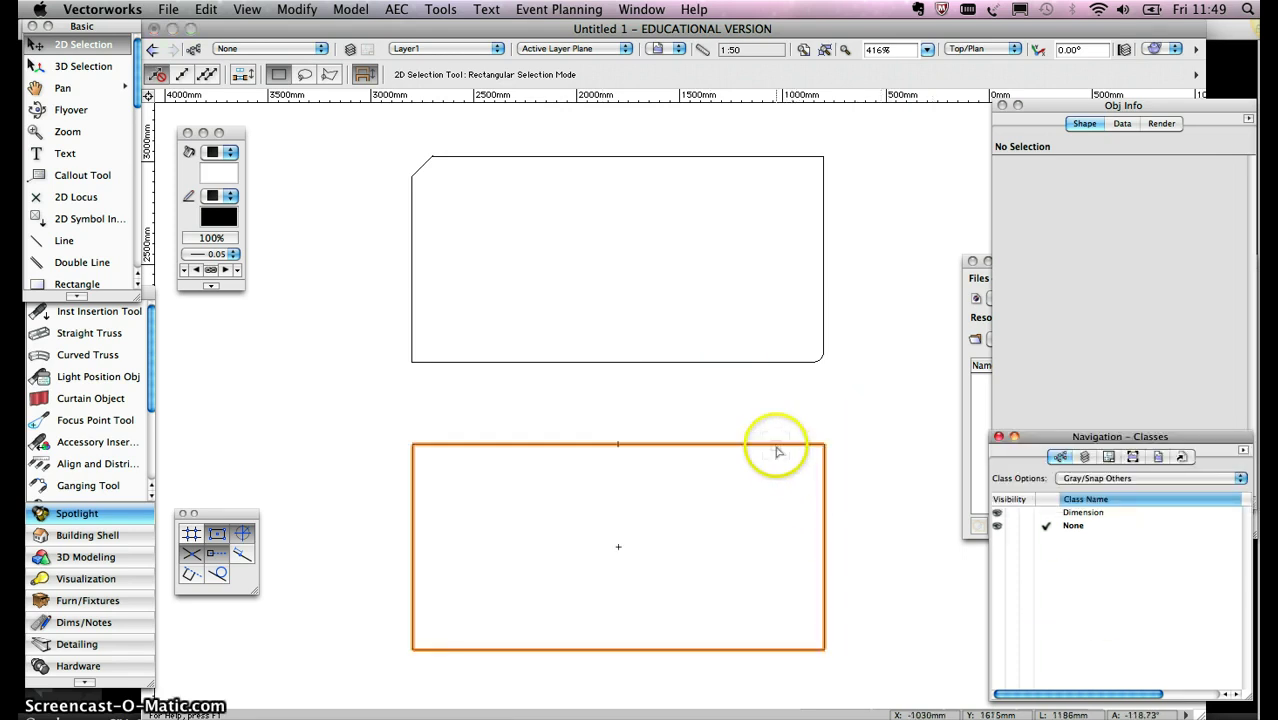
{"action": "key", "text": "Delete"}
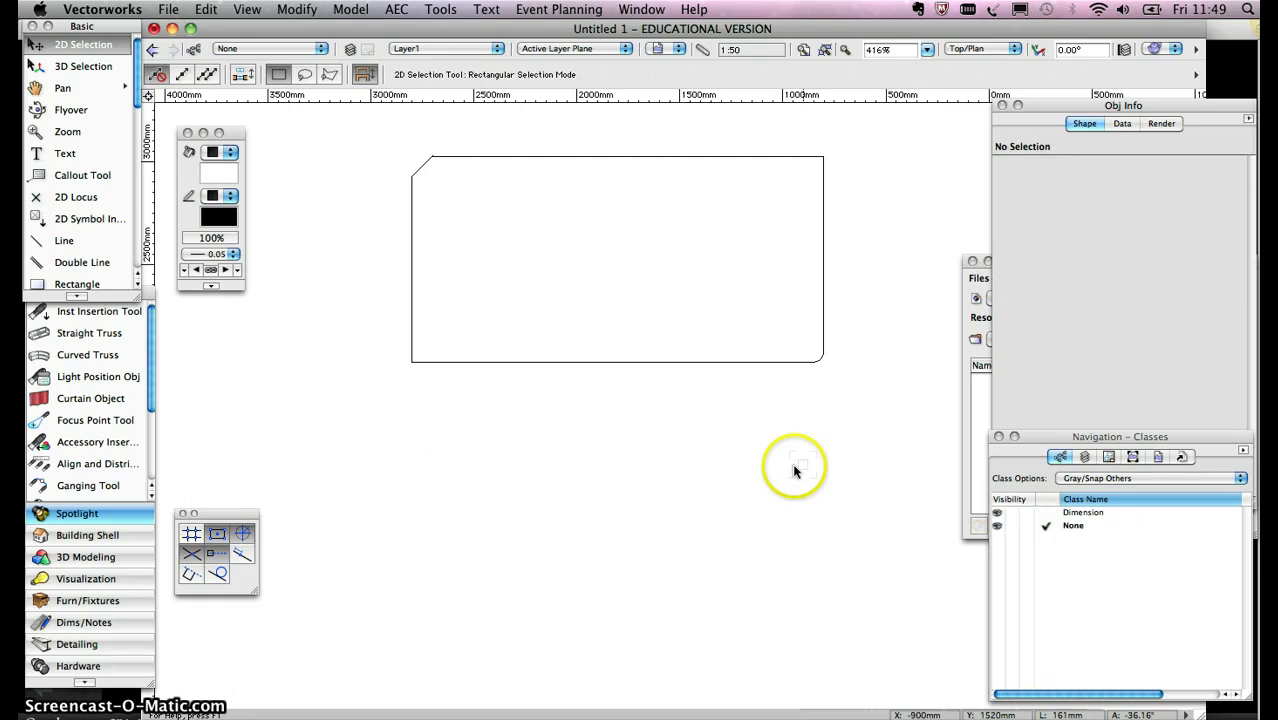
{"action": "left_click", "coordinate": [1125, 440]}
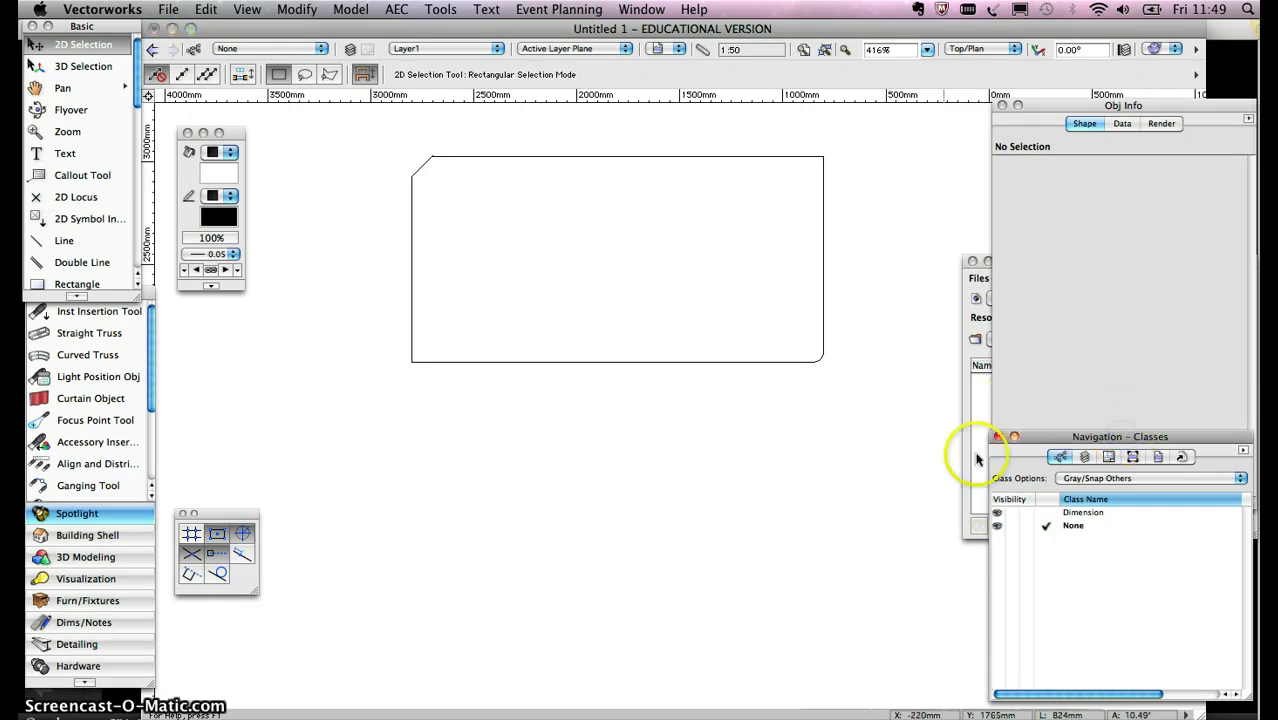
{"action": "left_click", "coordinate": [1062, 457]}
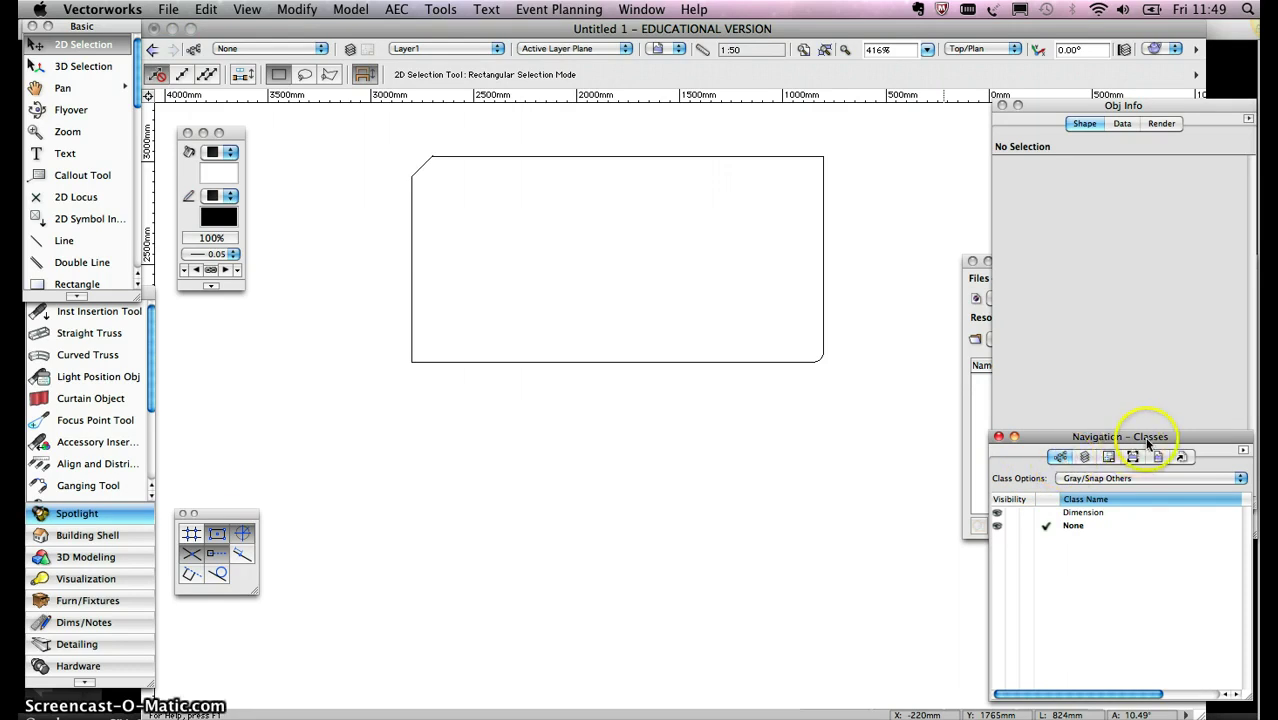
{"action": "left_click", "coordinate": [1062, 457]}
{"action": "left_click", "coordinate": [1083, 458]}
{"action": "left_click", "coordinate": [1083, 458]}
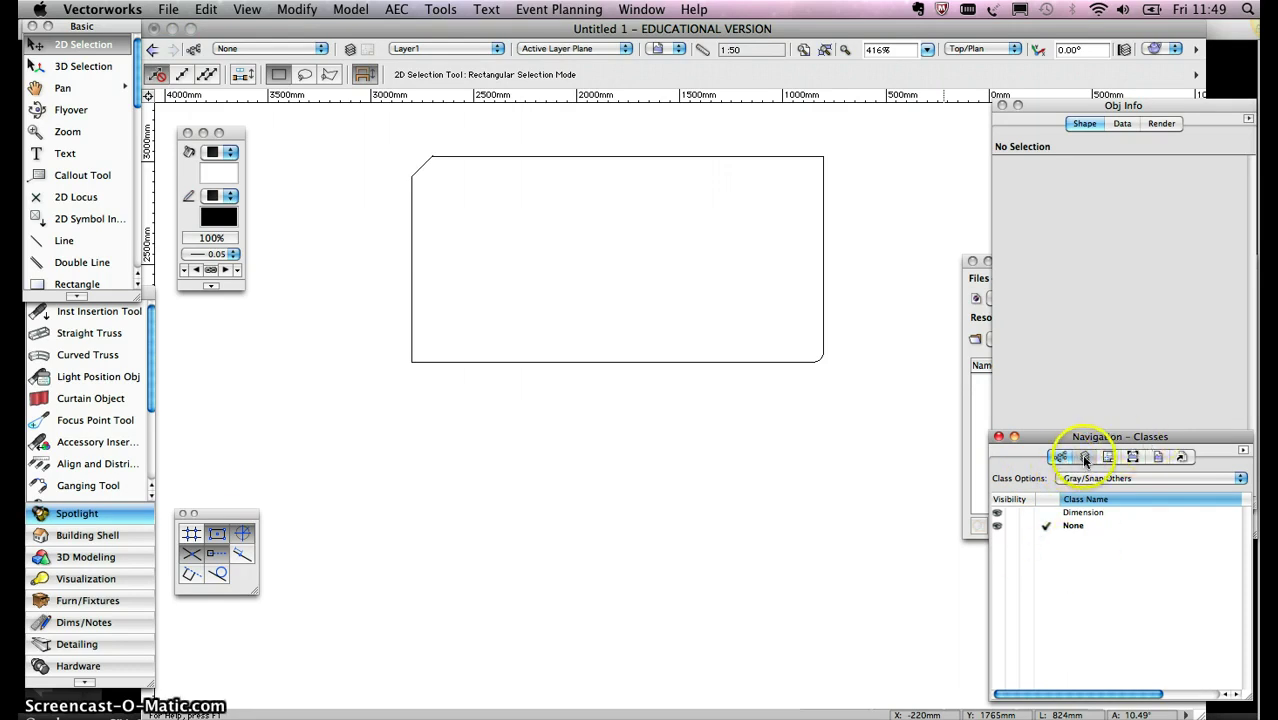
{"action": "left_click", "coordinate": [1062, 457]}
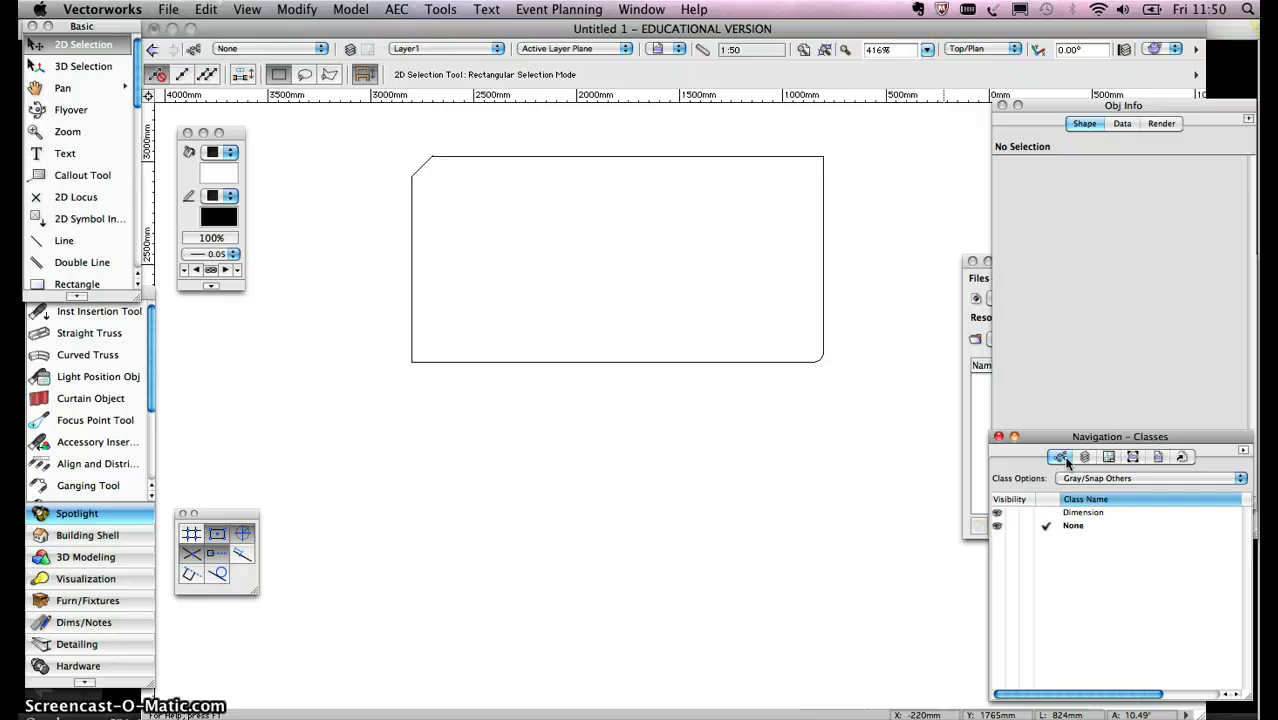
{"action": "left_click", "coordinate": [1082, 458]}
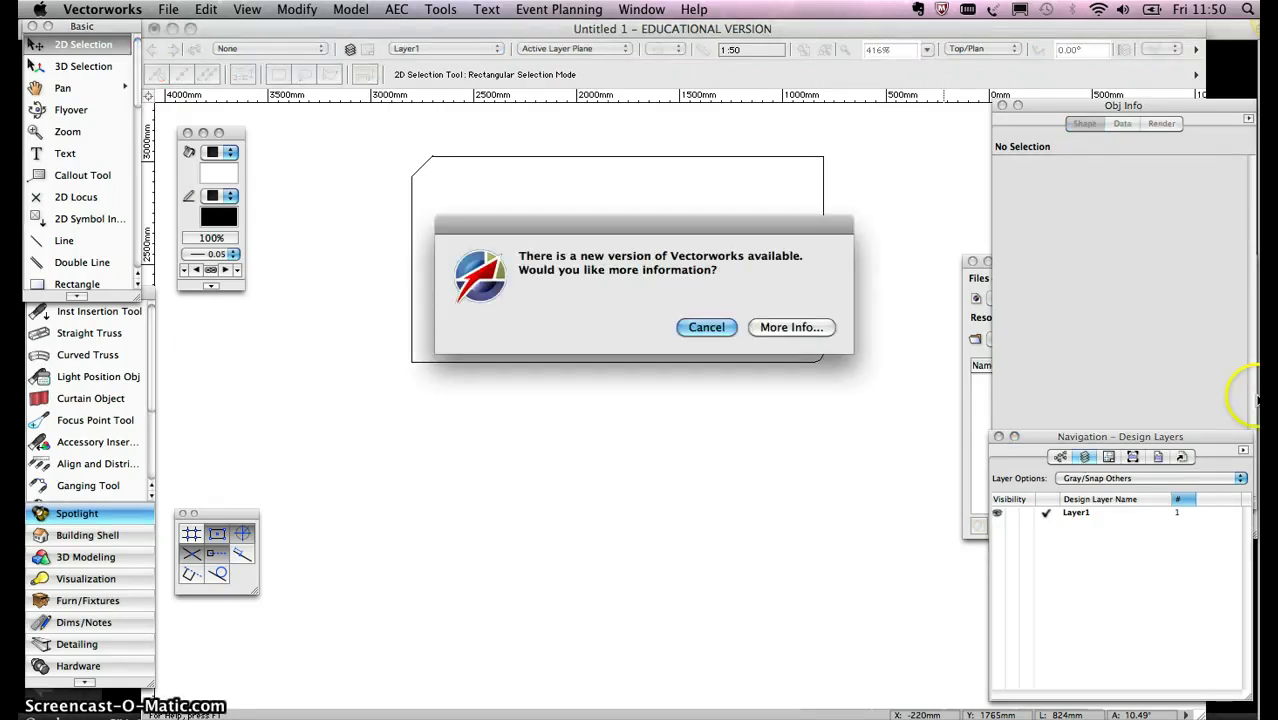
- Cancel the Vectorworks new-version notice, leaving the chamfered, filleted rectangle on Layer1 in view
{"action": "left_click", "coordinate": [707, 325]}
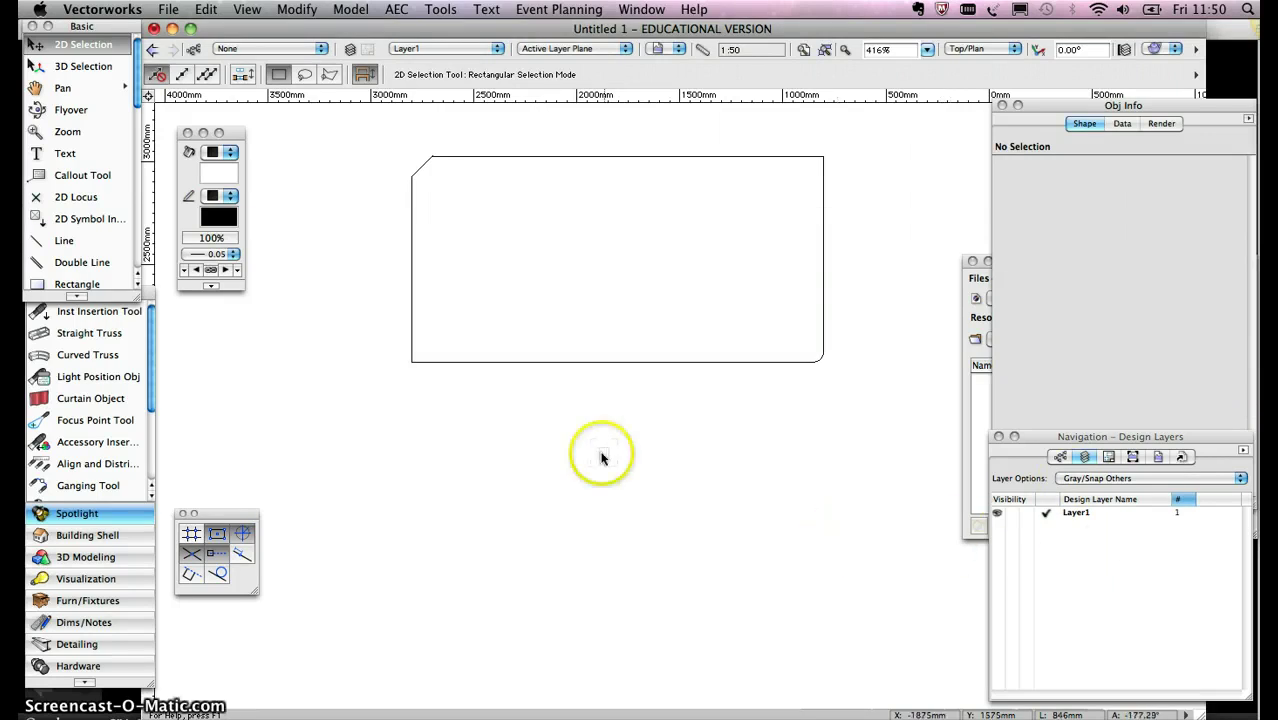
{"action": "left_click_drag", "start_coordinate": [797, 358], "coordinate": [783, 365]}
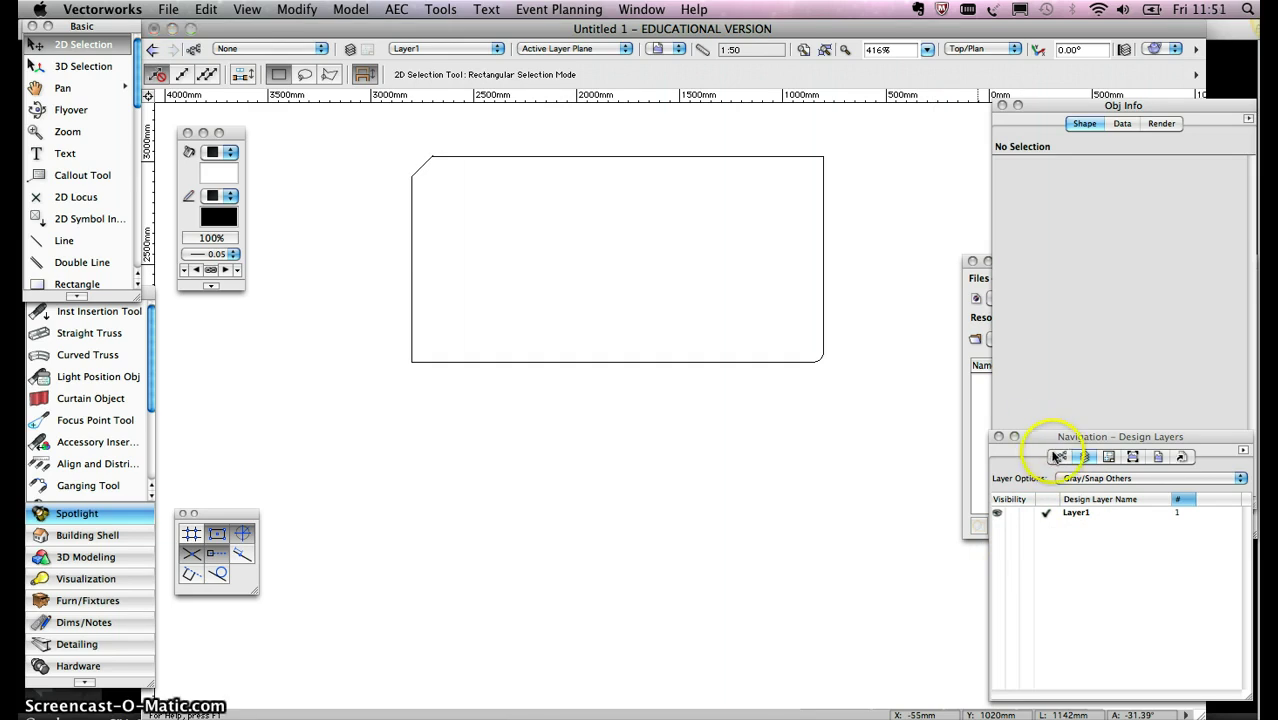
- Return the Navigation palette to the Classes list (Dimension, None), then select and deselect the shaped rectangle
{"action": "left_click", "coordinate": [1059, 457]}
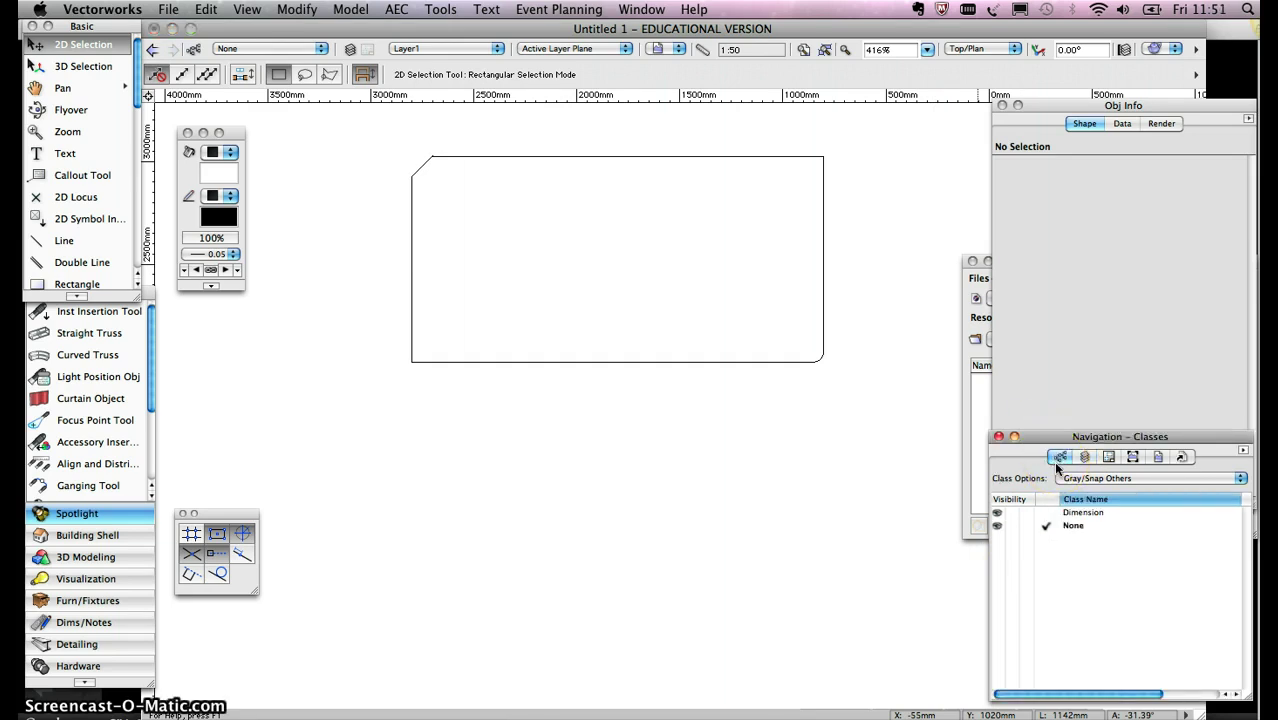
{"action": "left_click", "coordinate": [1043, 467]}
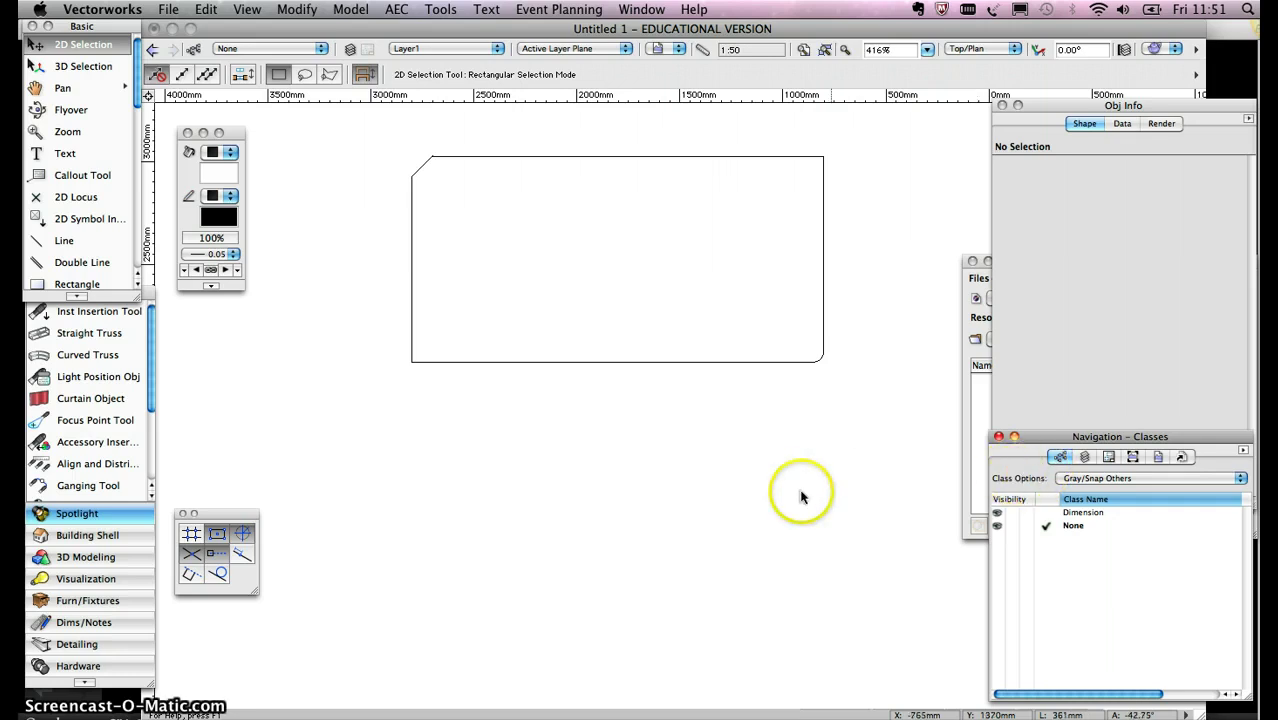
{"action": "left_click", "coordinate": [754, 158]}
{"action": "left_click", "coordinate": [754, 162]}
{"action": "left_click", "coordinate": [893, 158]}
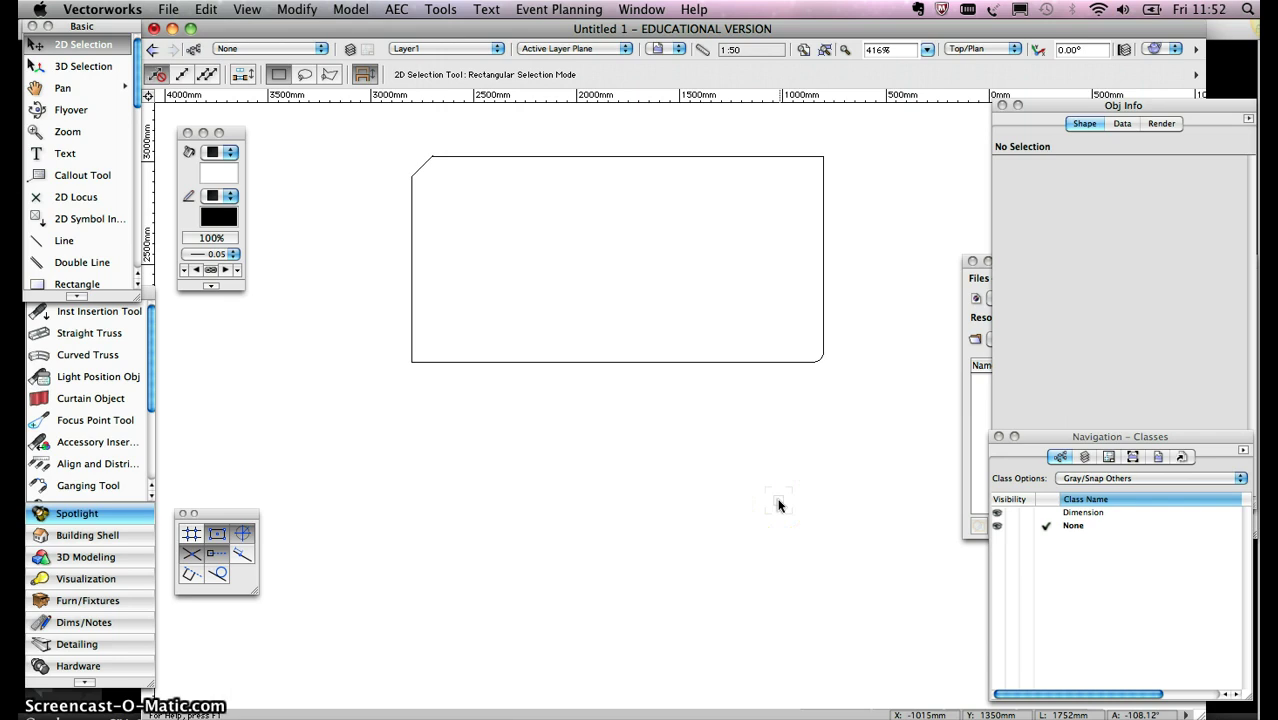
{"action": "left_click", "coordinate": [668, 463]}
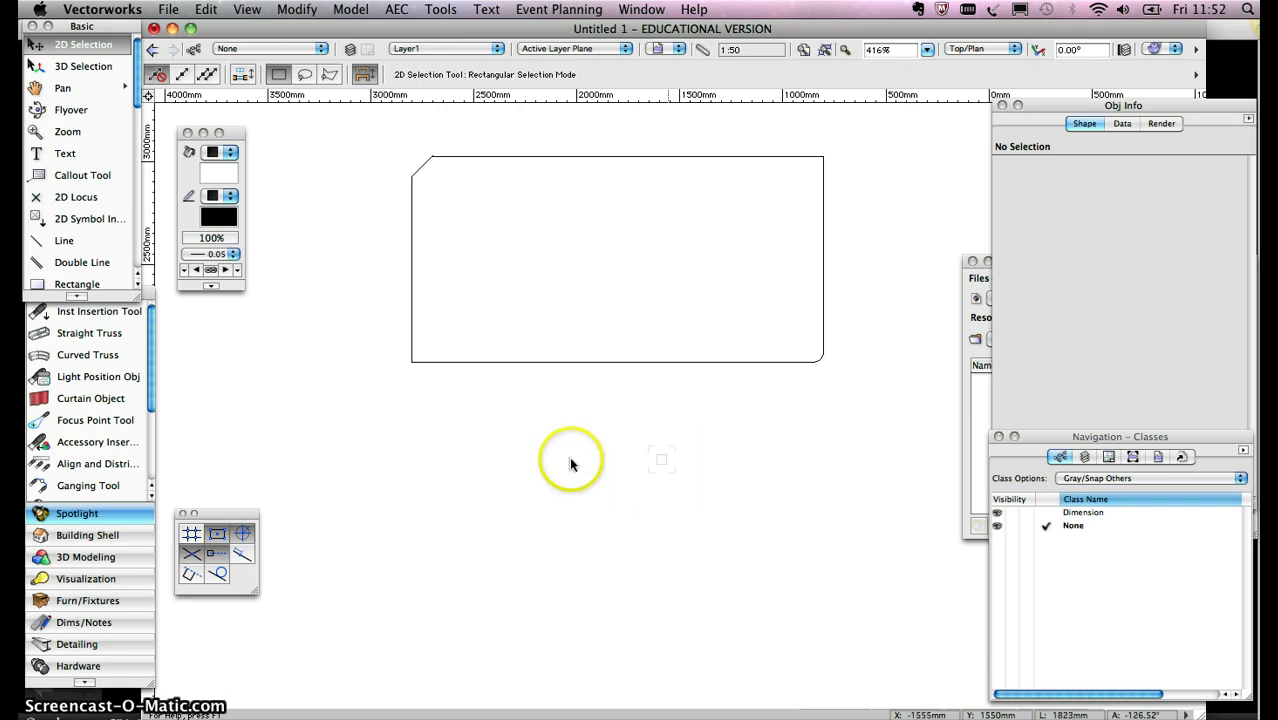